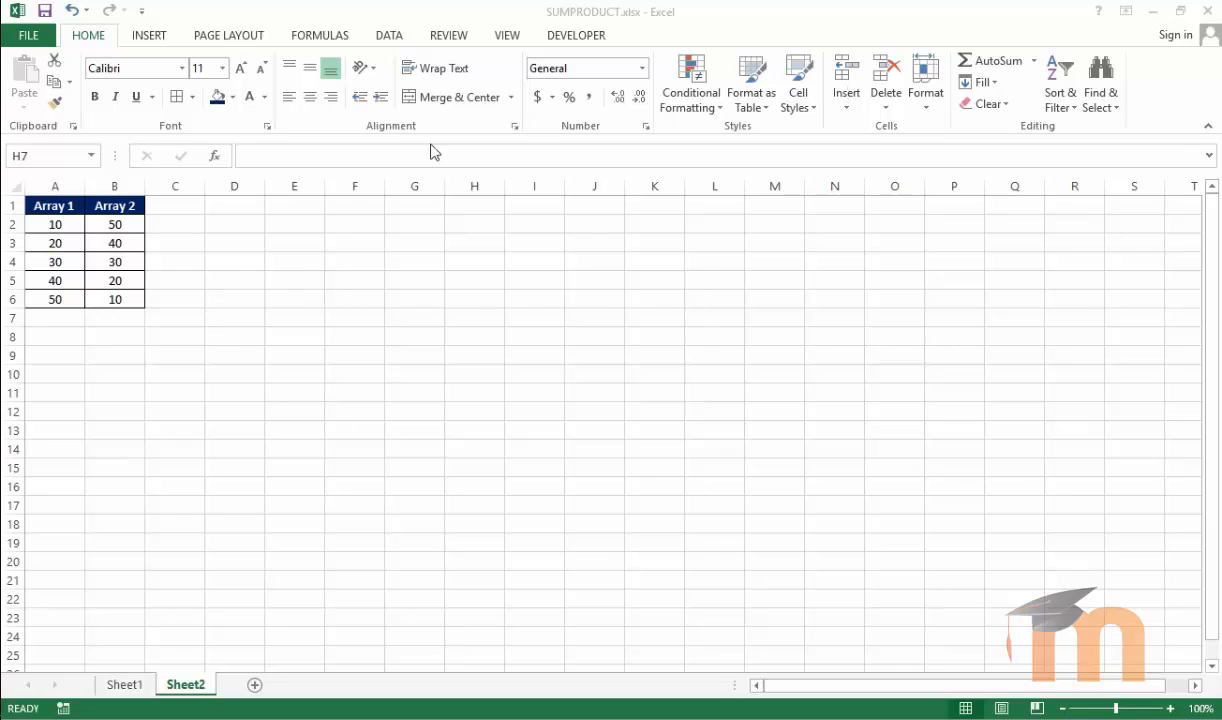
Enter =SUMPRODUCT(A2:A6,B2:B6) in cell B9
left_click(261, 250)
left_click(261, 250)
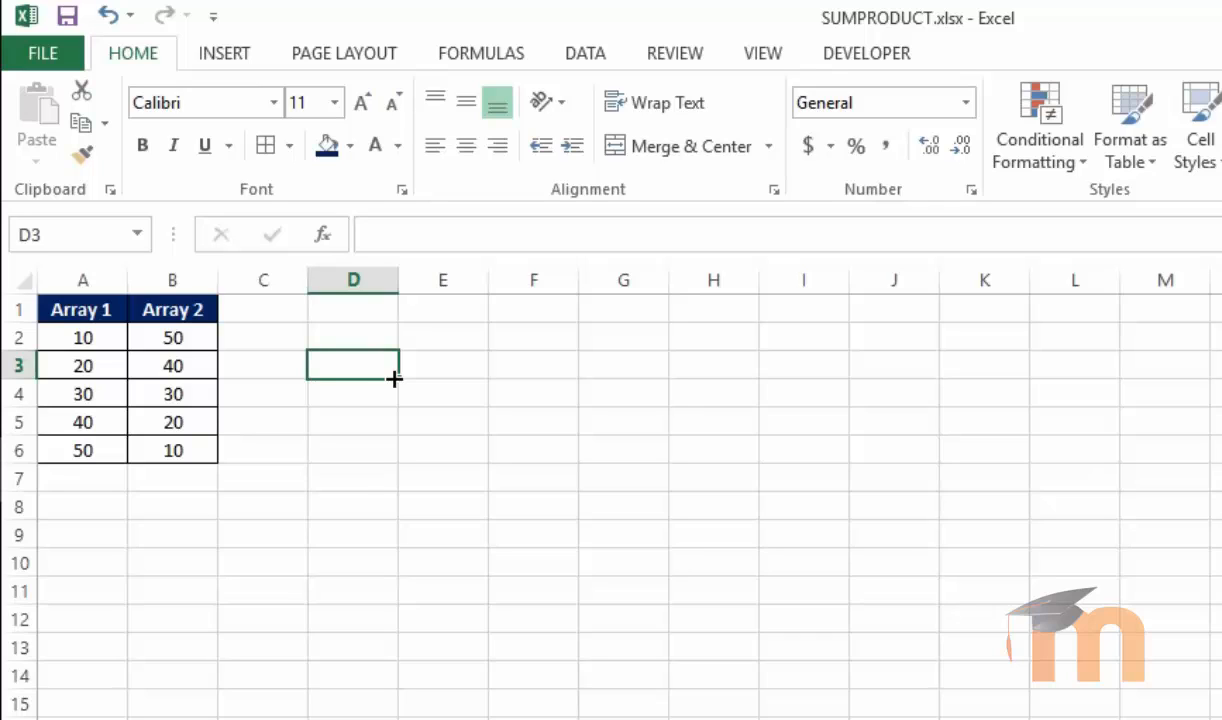
left_click(229, 545)
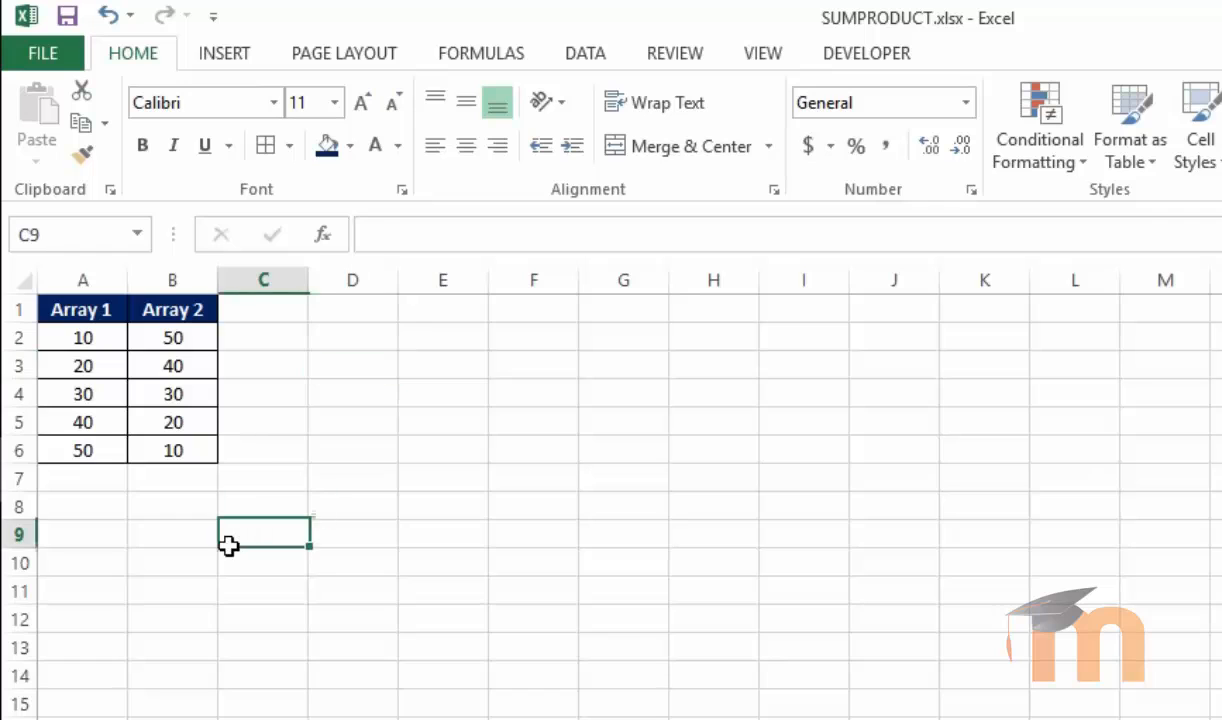
left_click(181, 535)
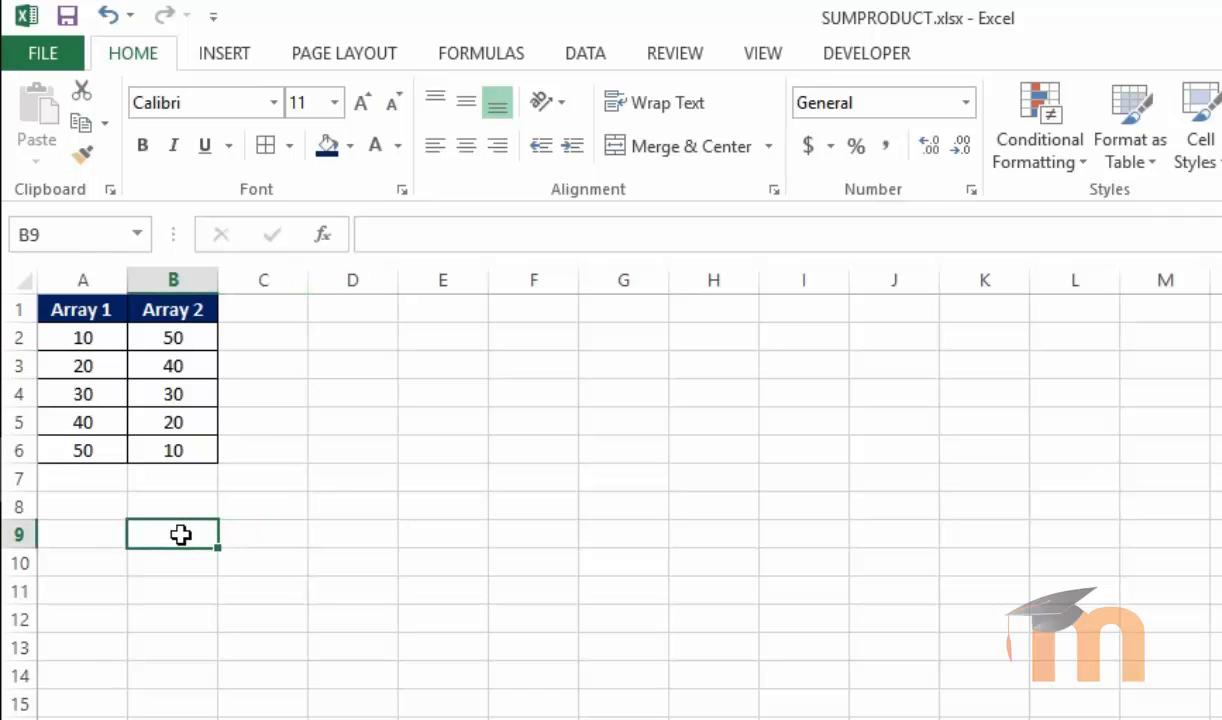
type("=sumpr")
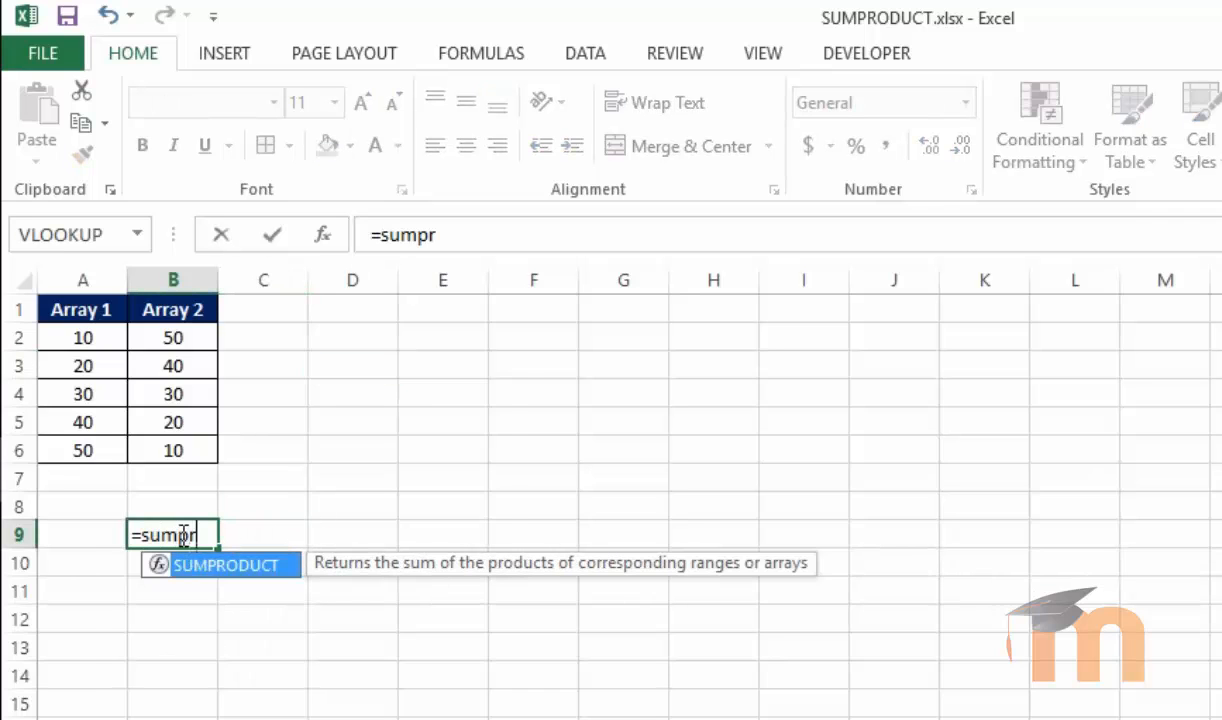
key("Tab")
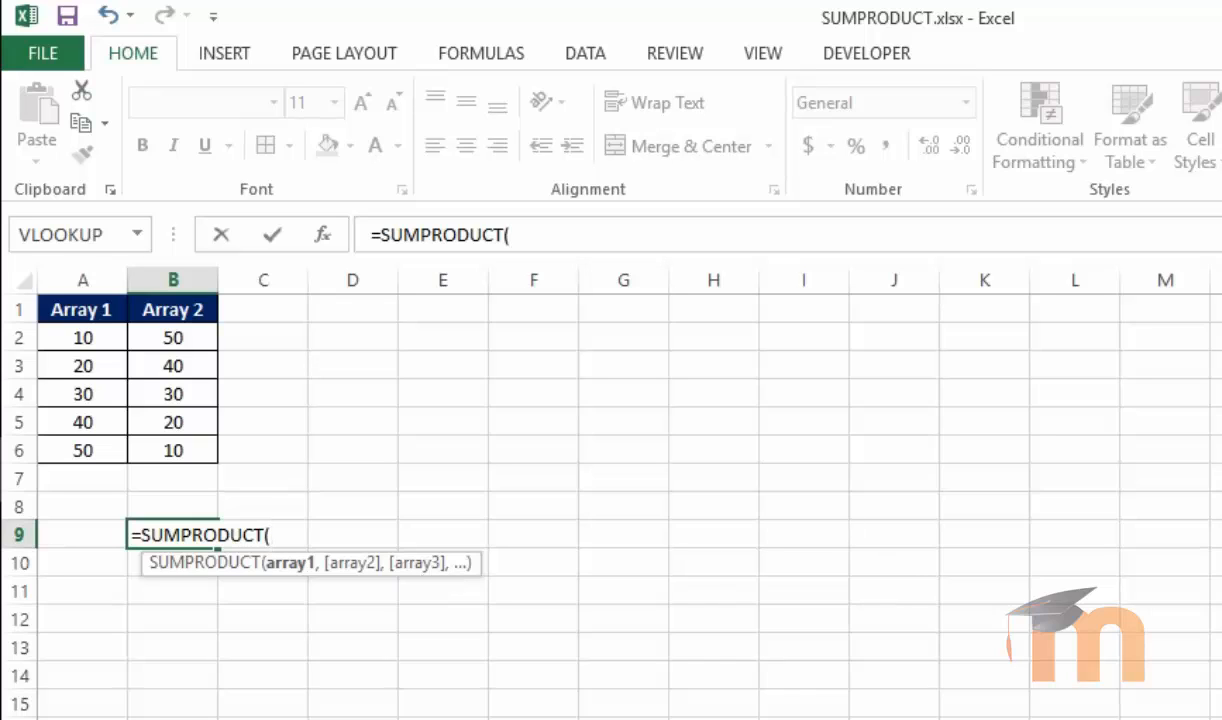
left_click_drag(60, 336, 65, 437)
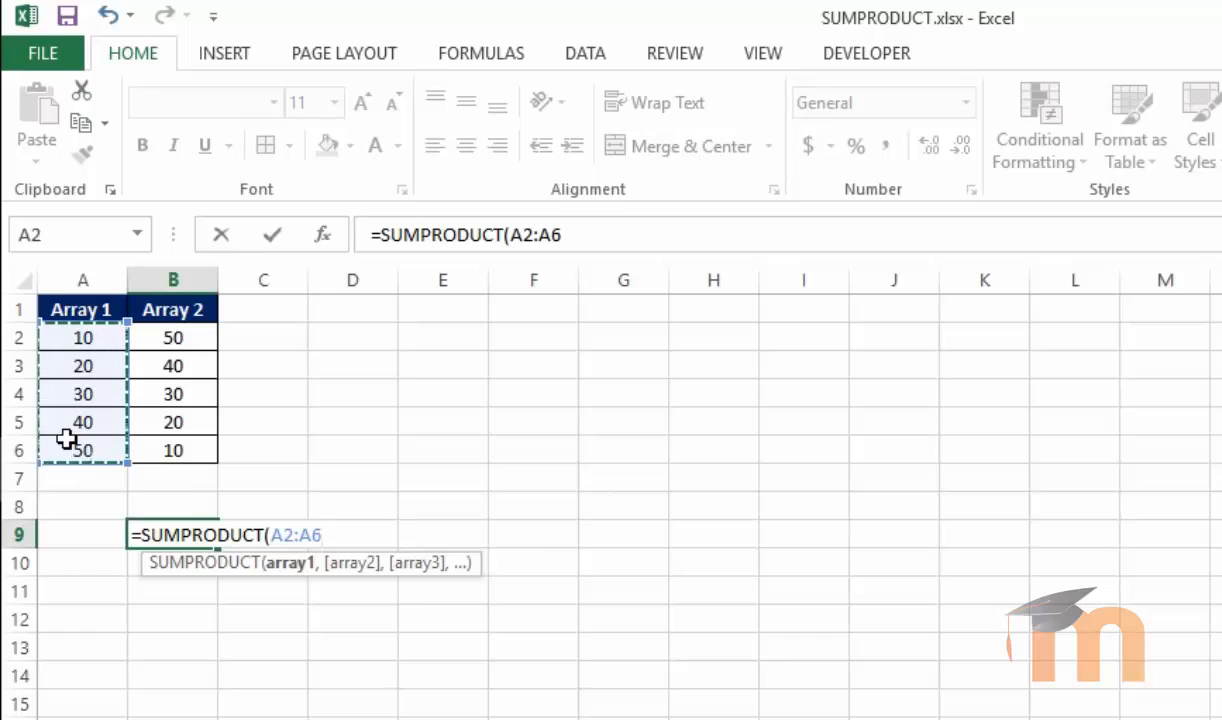
type(",")
left_click_drag(175, 338, 180, 455)
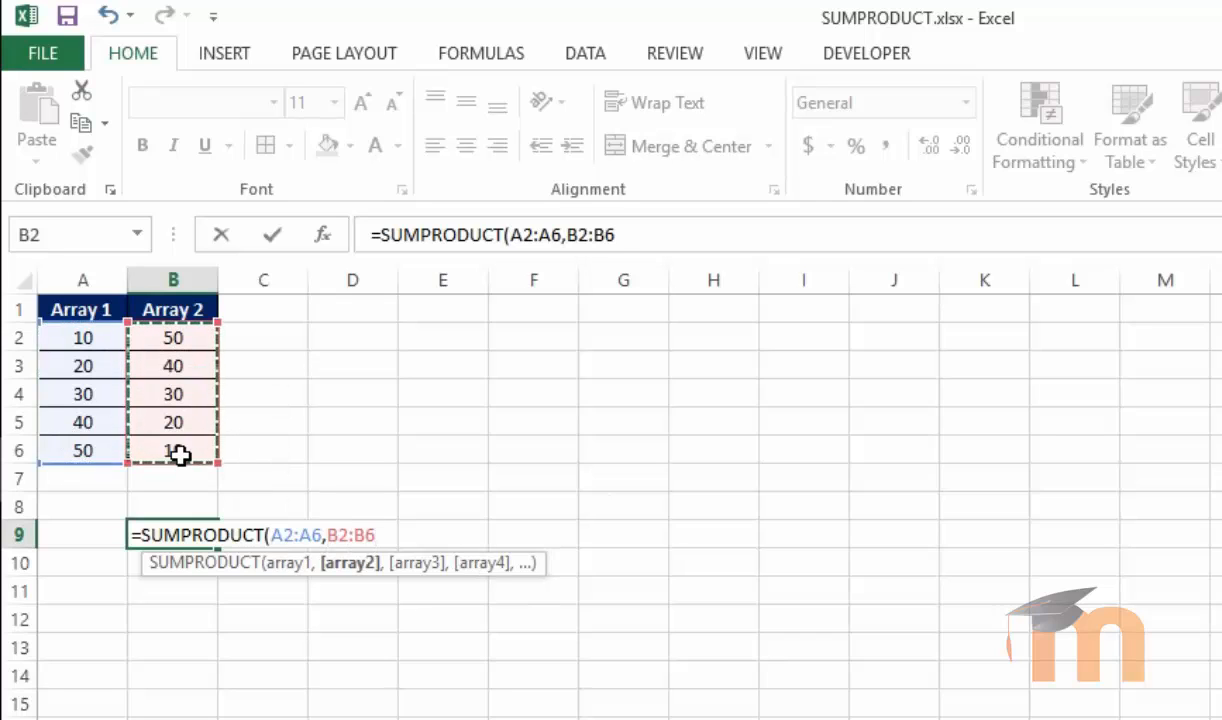
type(")")
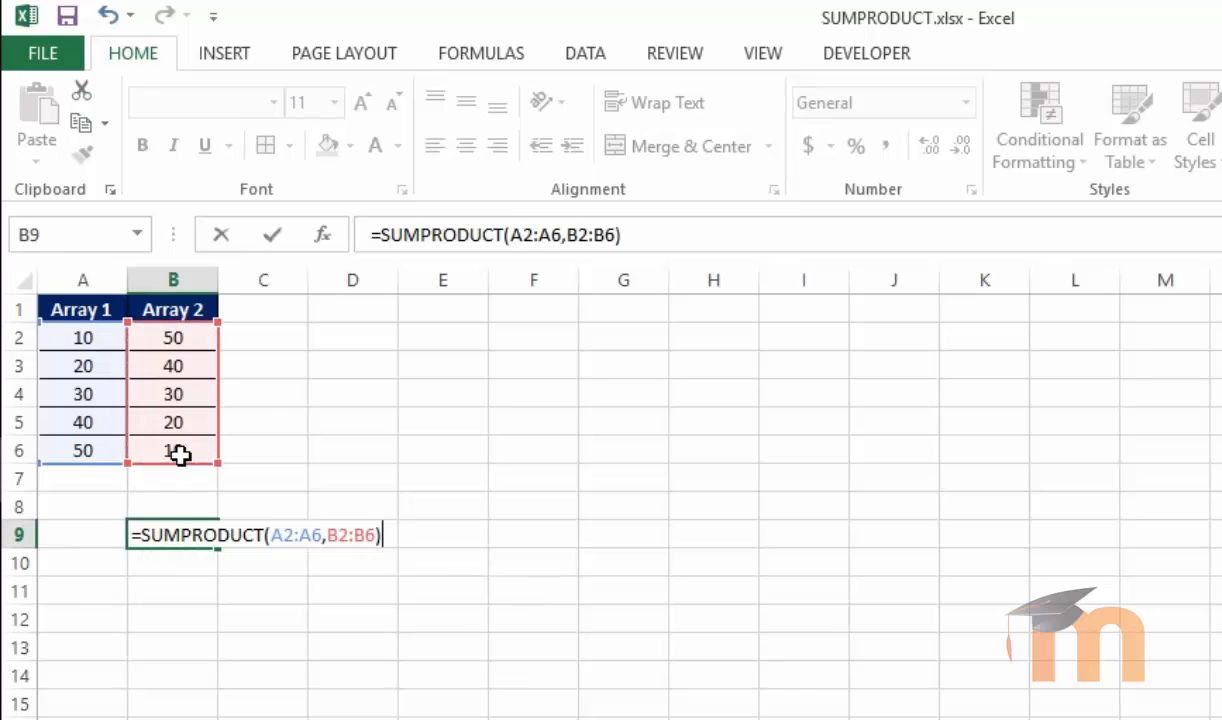
key("Return")
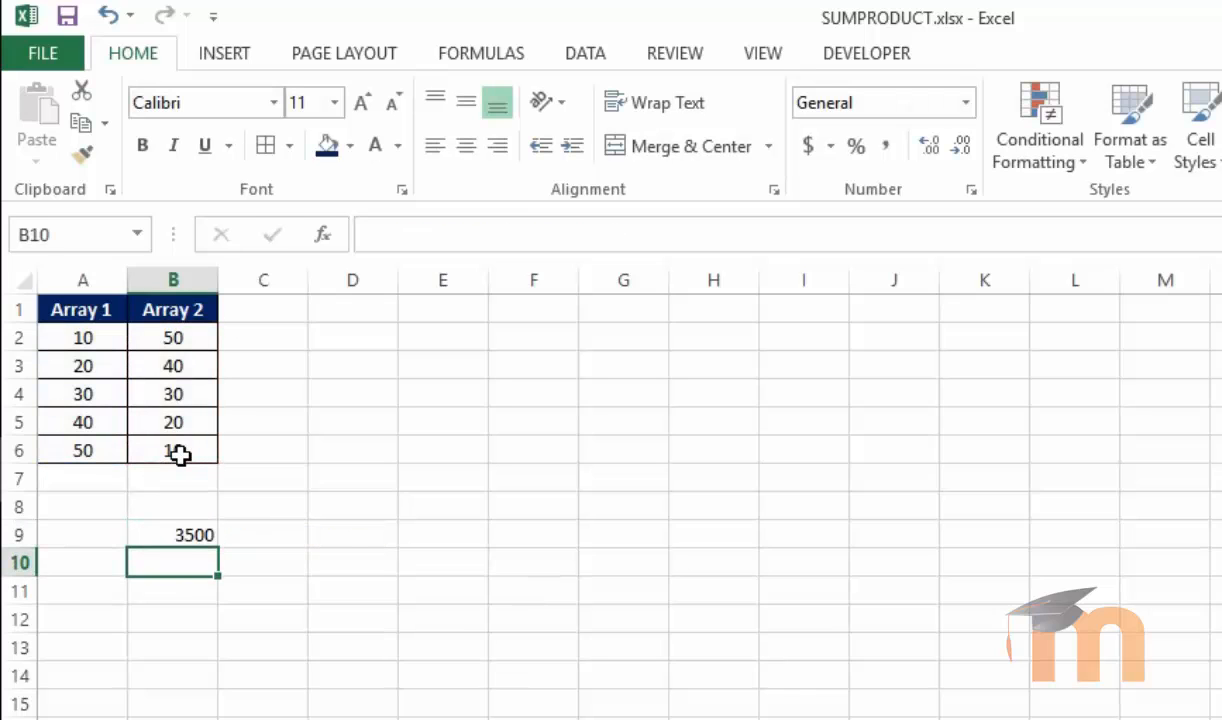
Copy the Array 2 header from B1 into E1
left_click(191, 532)
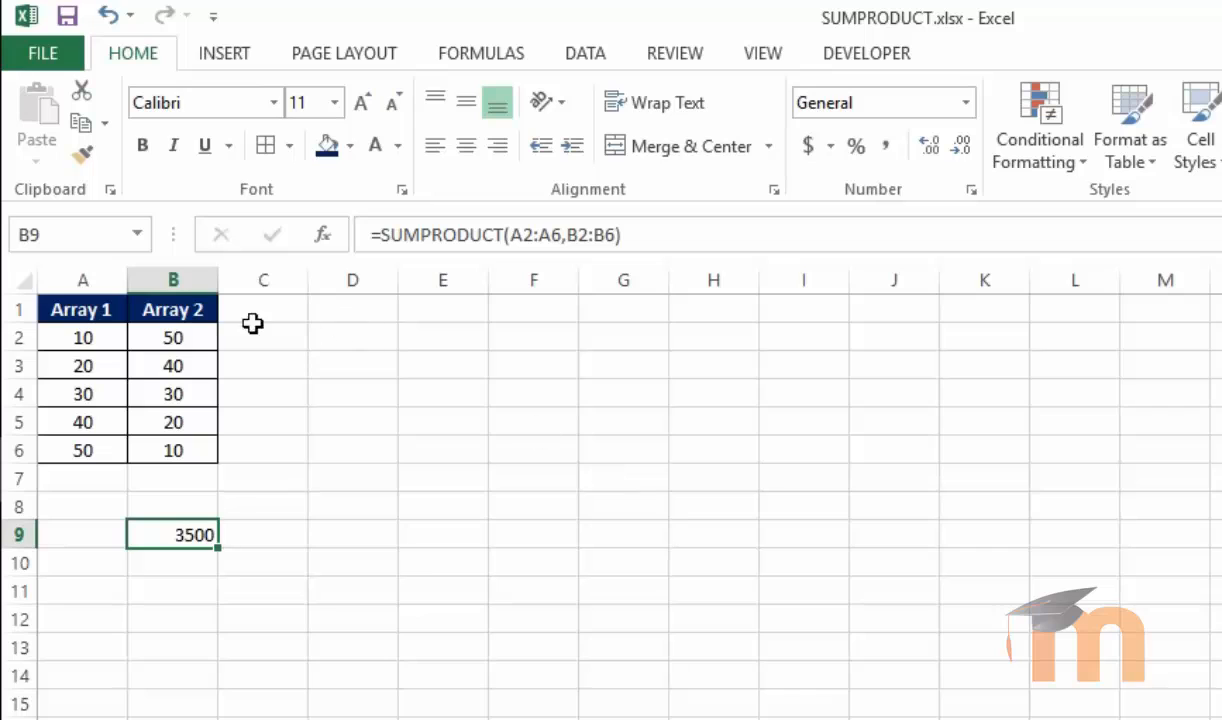
left_click(175, 316)
key("ctrl+c")
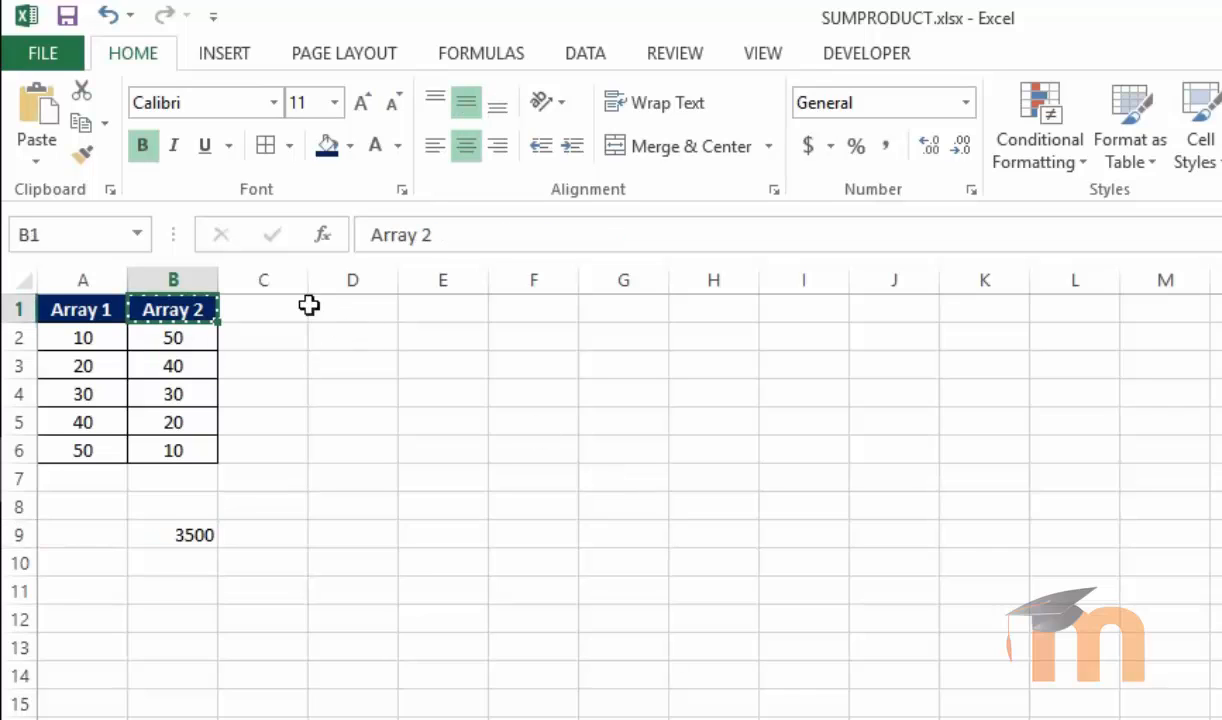
left_click(441, 309)
key("ctrl+v")
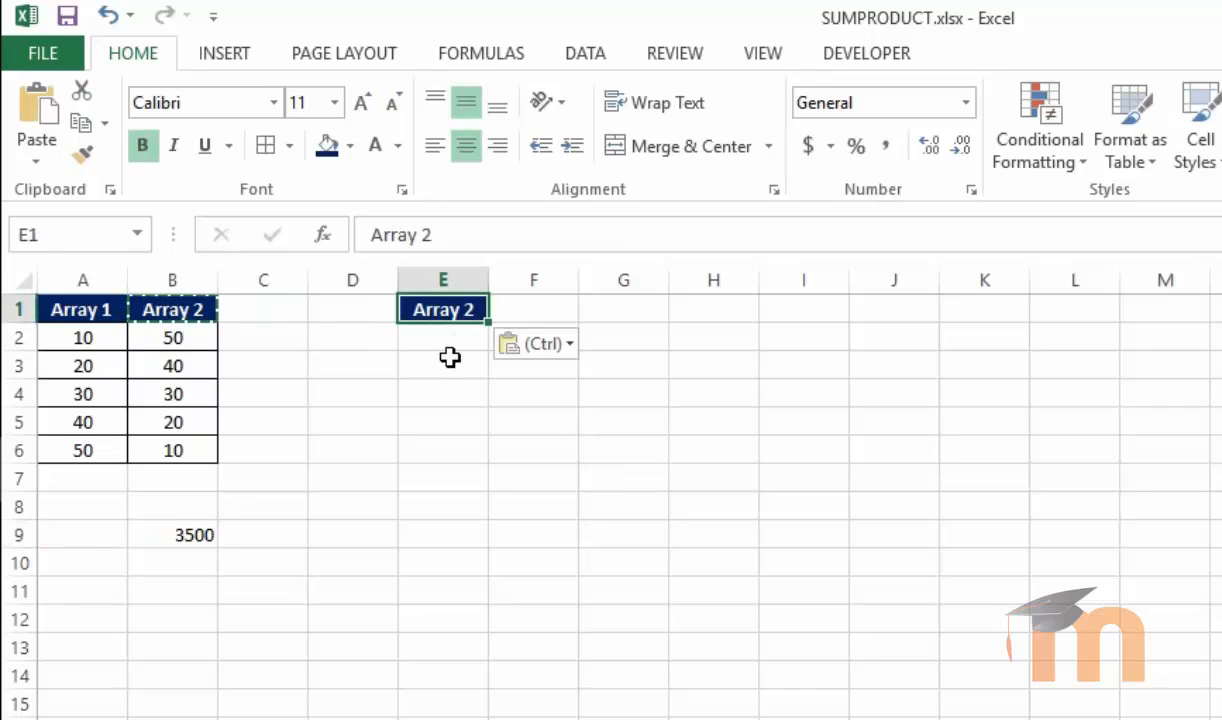
left_click(440, 358)
left_click(442, 328)
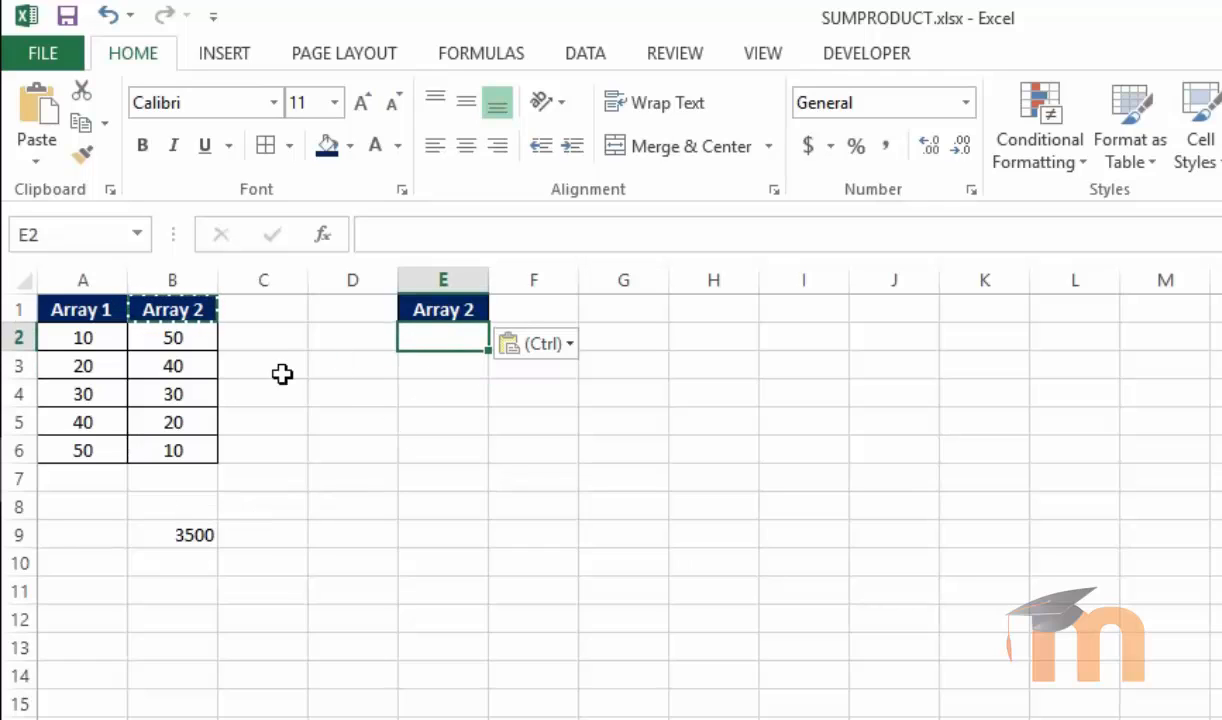
left_click(461, 311)
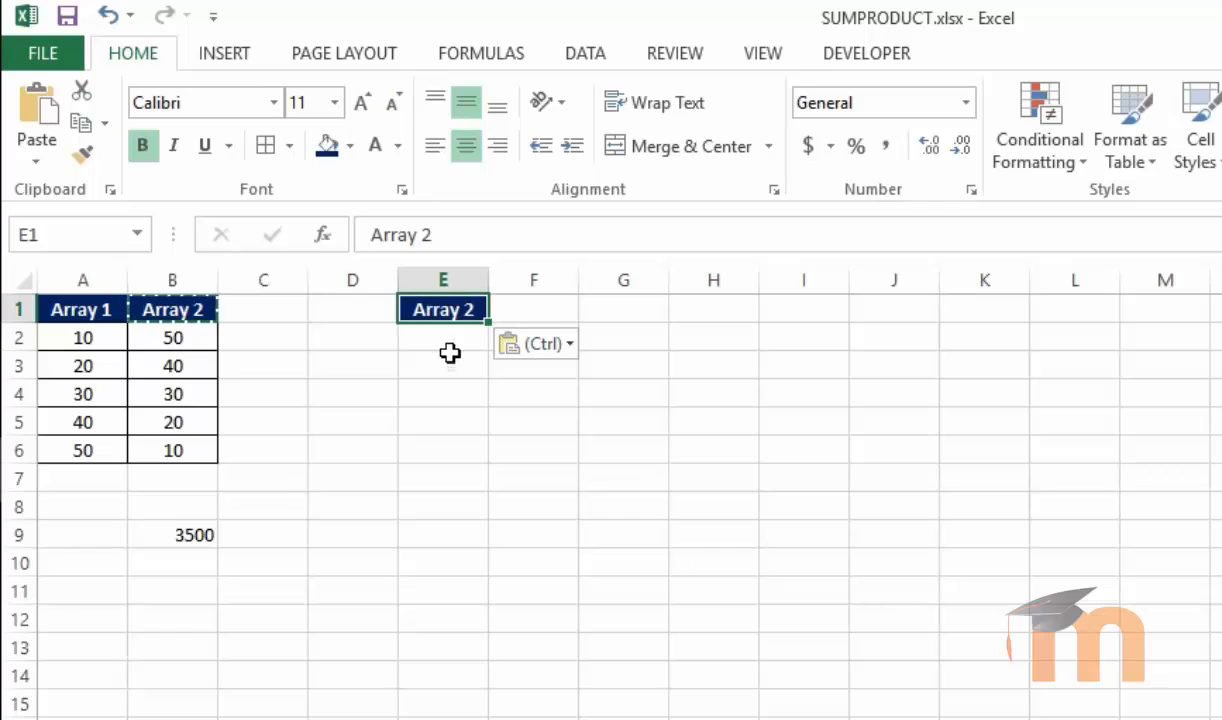
left_click(450, 355)
left_click(442, 336)
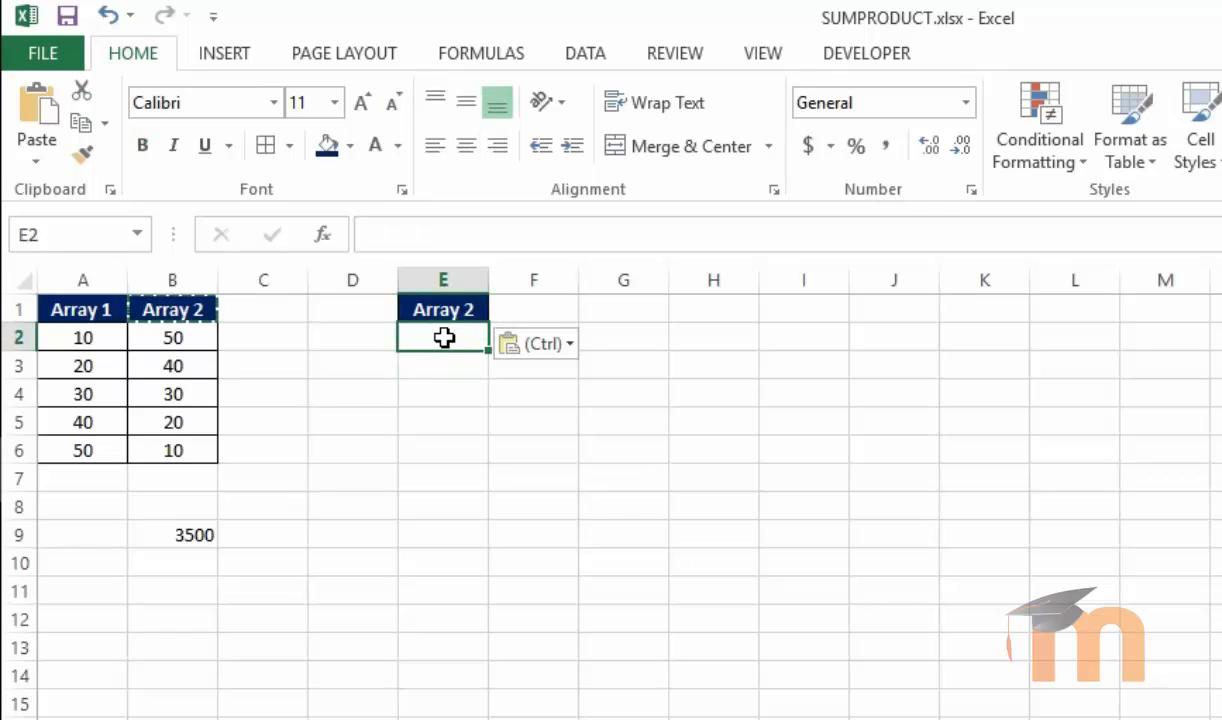
double_click(431, 310)
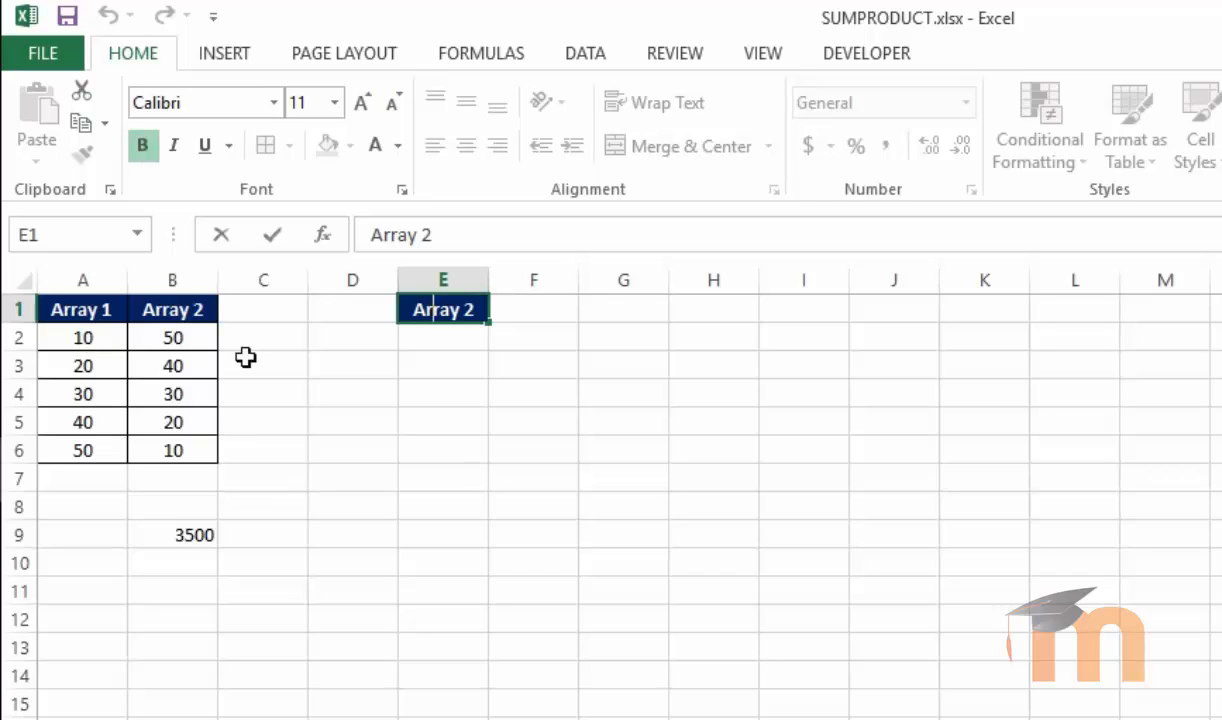
Enter =PRODUCT(A2,B2) in cell E2
left_click(417, 335)
type("=")
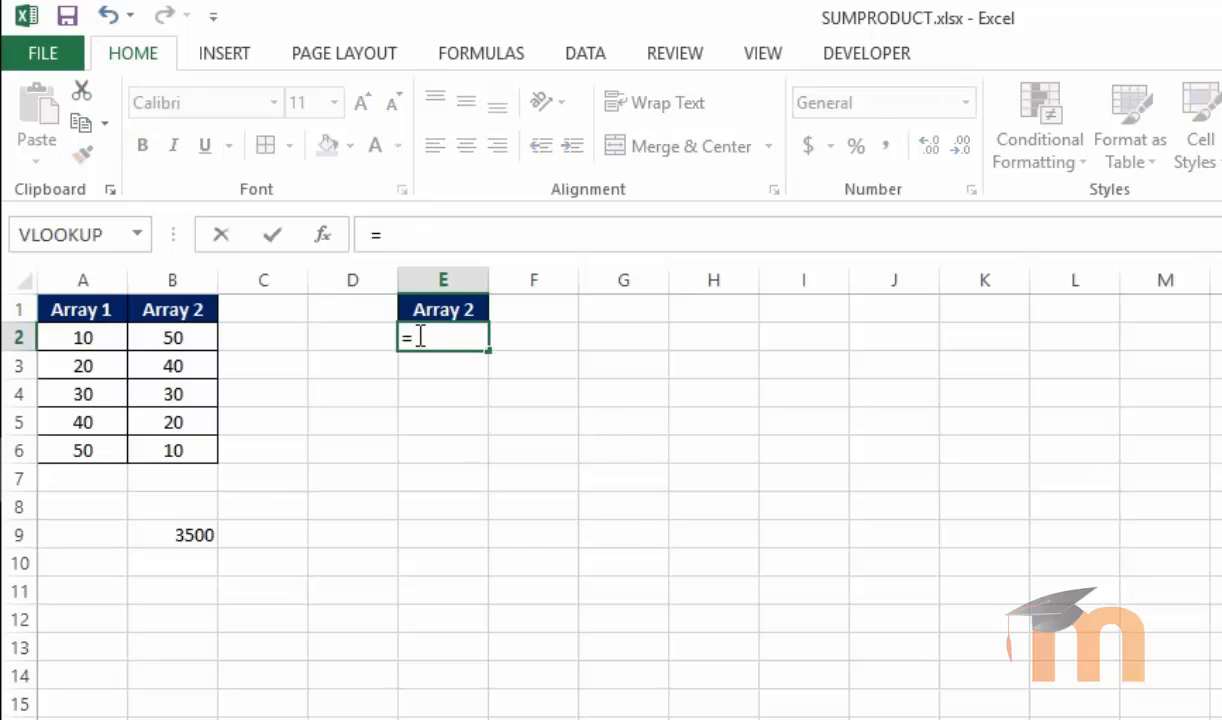
type("prodcu")
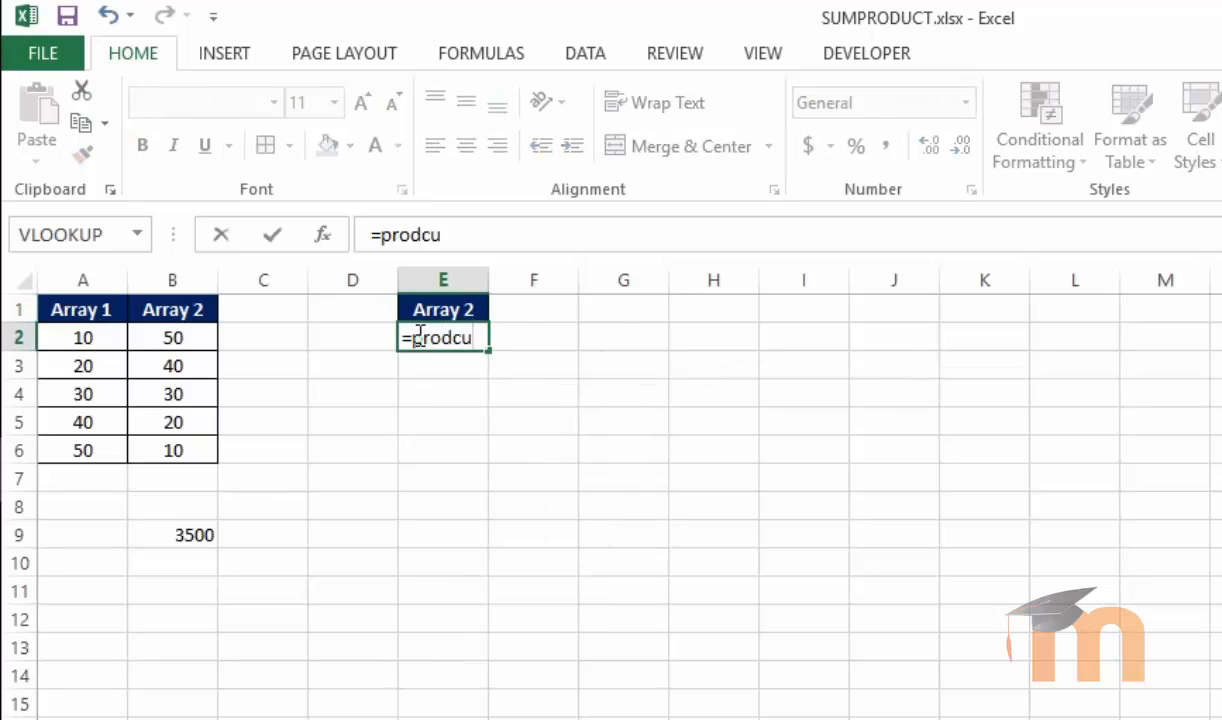
key("BackSpace")
key("BackSpace")
type("uc")
key("Tab")
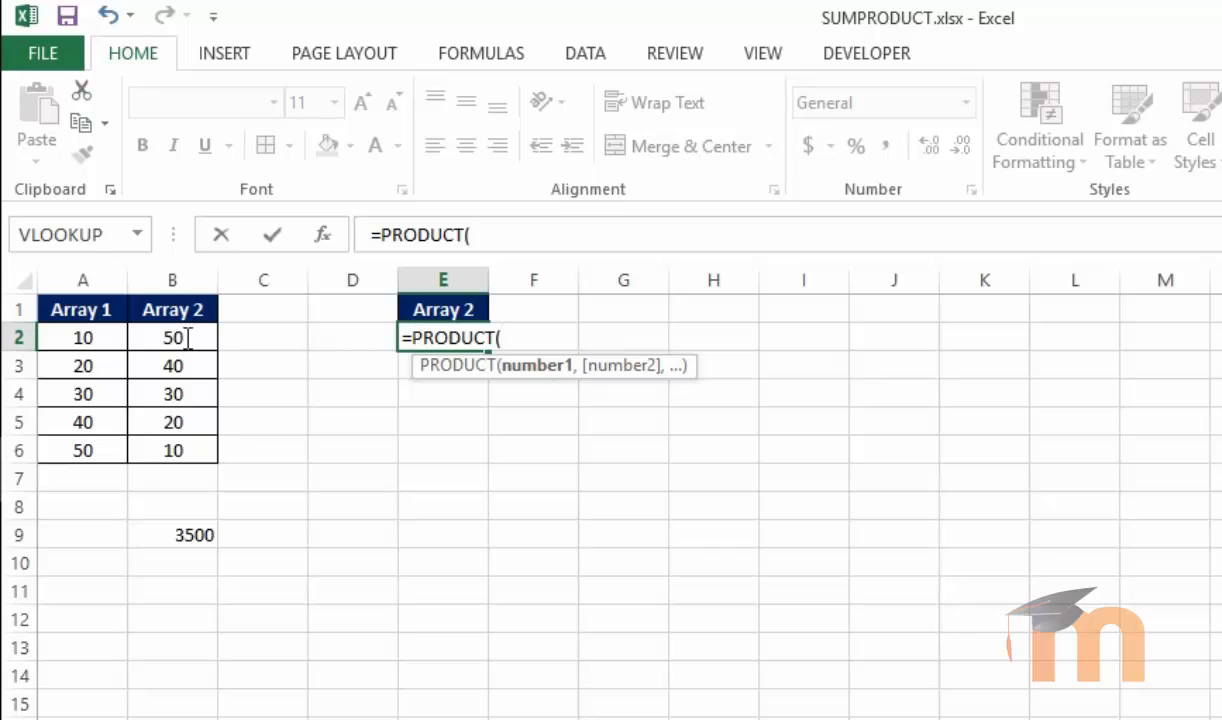
left_click(78, 338)
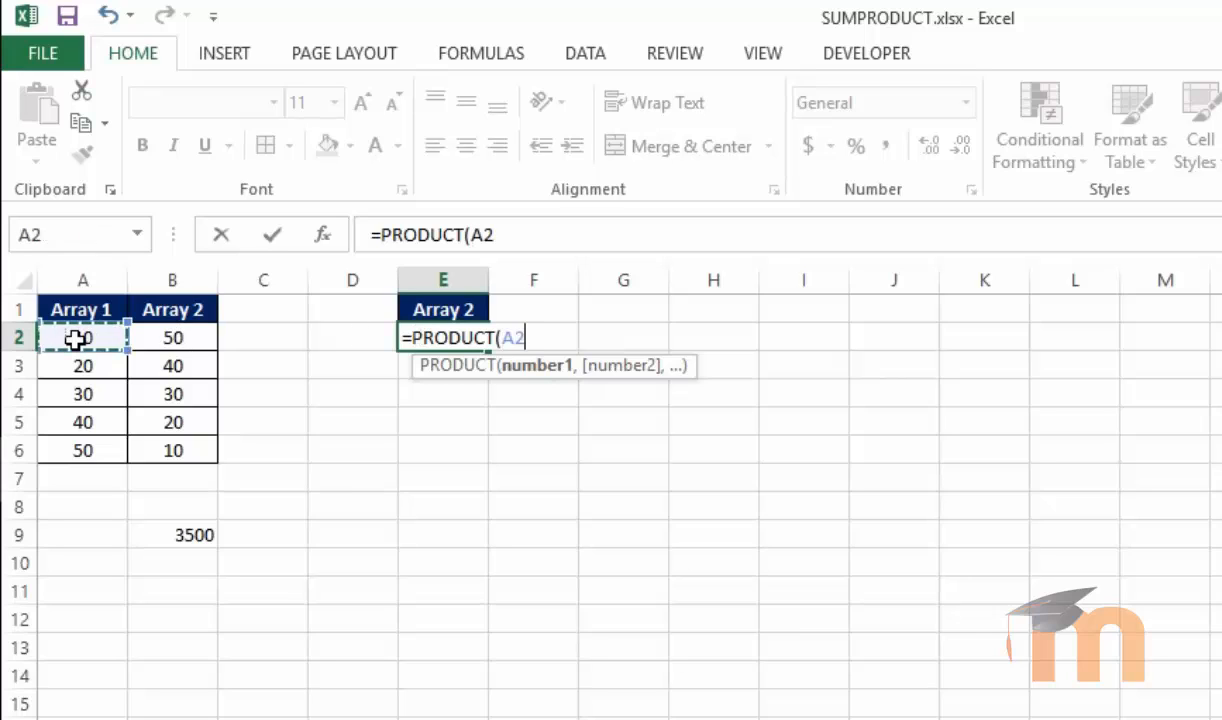
type(",")
left_click(151, 338)
type(")")
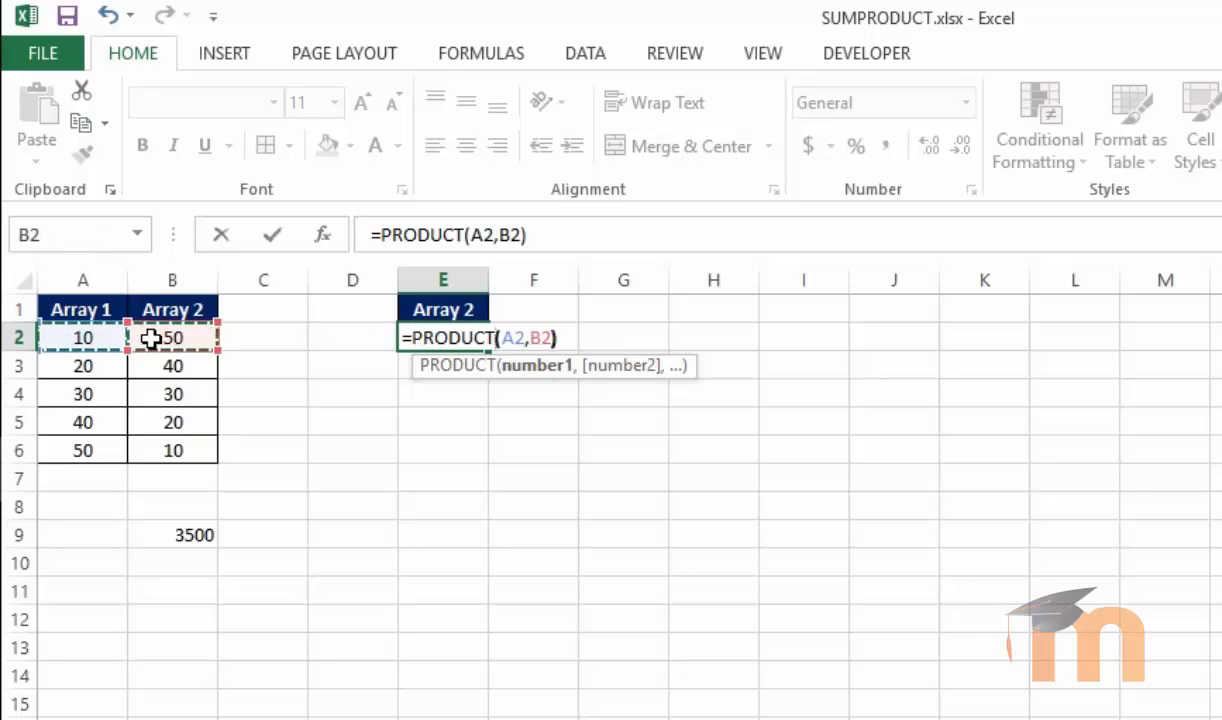
key("Return")
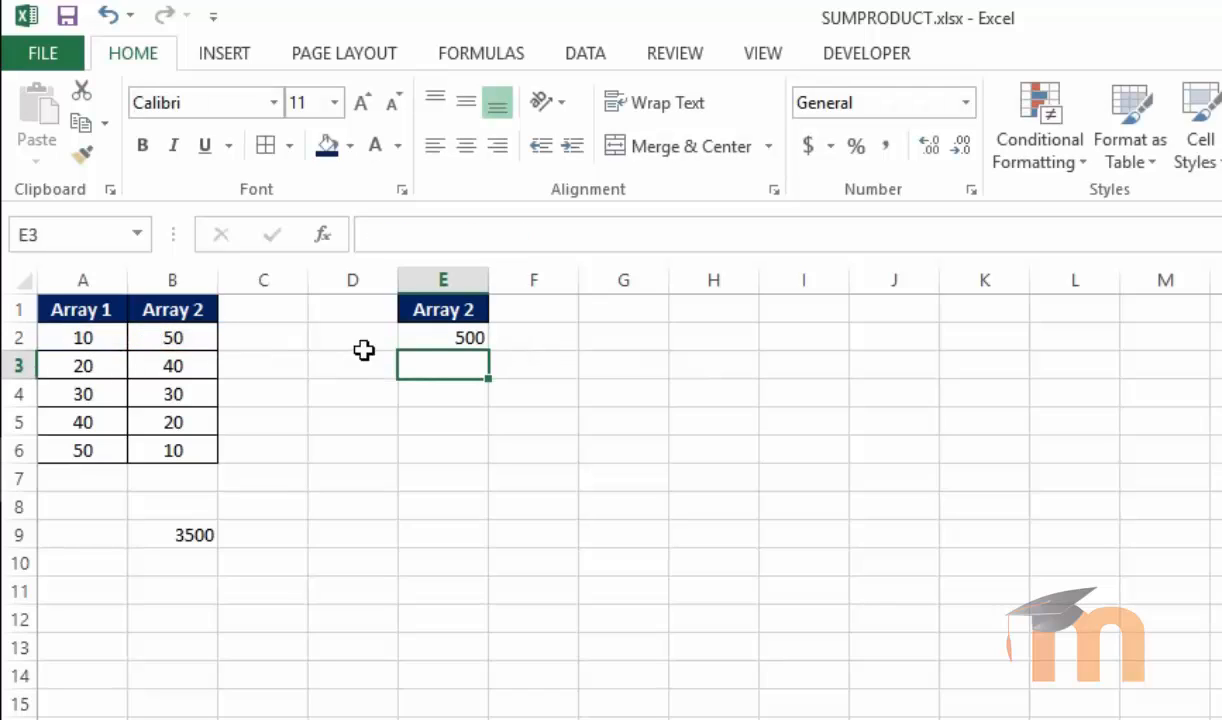
Fill the E2 product formula down to E6
left_click(425, 332)
left_click_drag(489, 351, 477, 458)
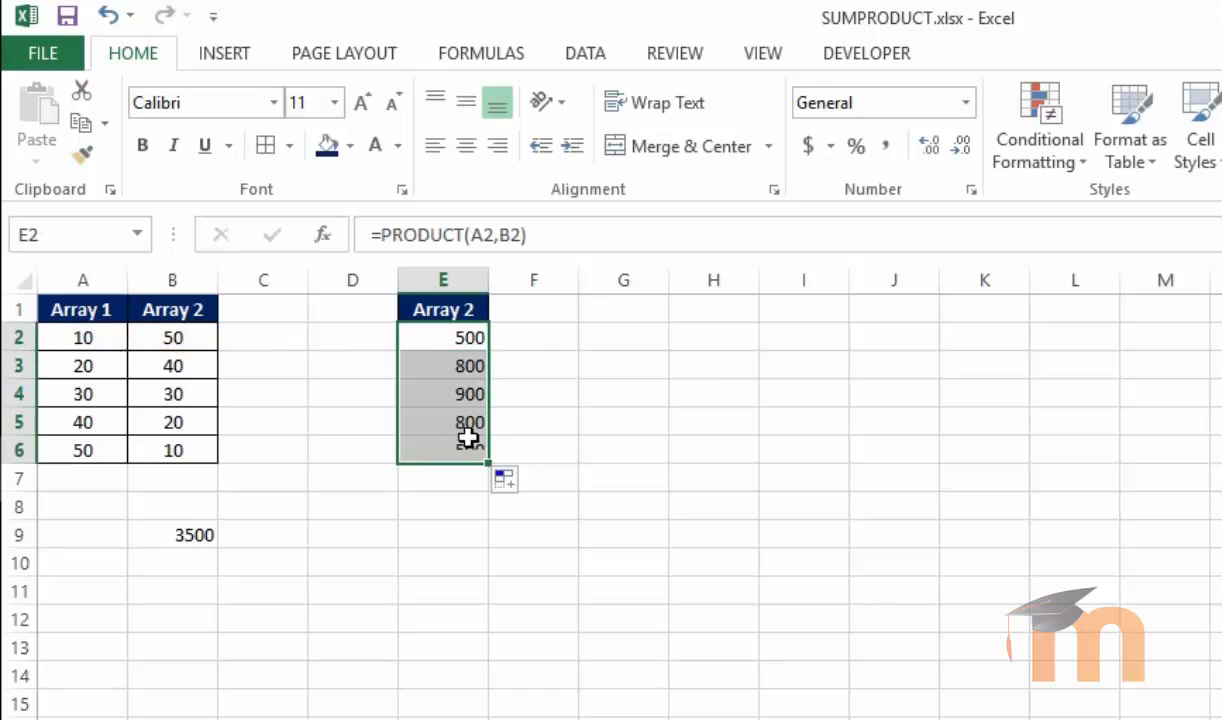
left_click(431, 532)
Copy B2's cell formatting onto E2:E6 with Format Painter
left_click(182, 335)
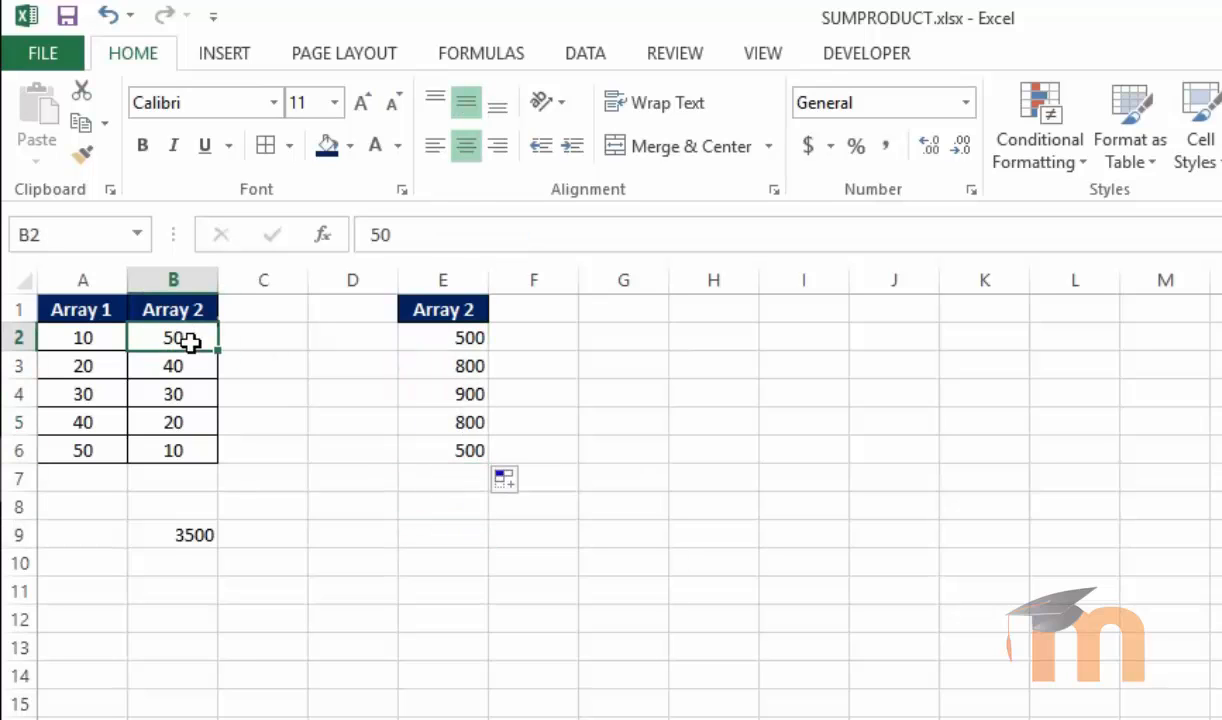
left_click(81, 153)
left_click_drag(440, 338, 440, 447)
left_click(415, 505)
Rename the E1 header to Array 3
left_click(475, 310)
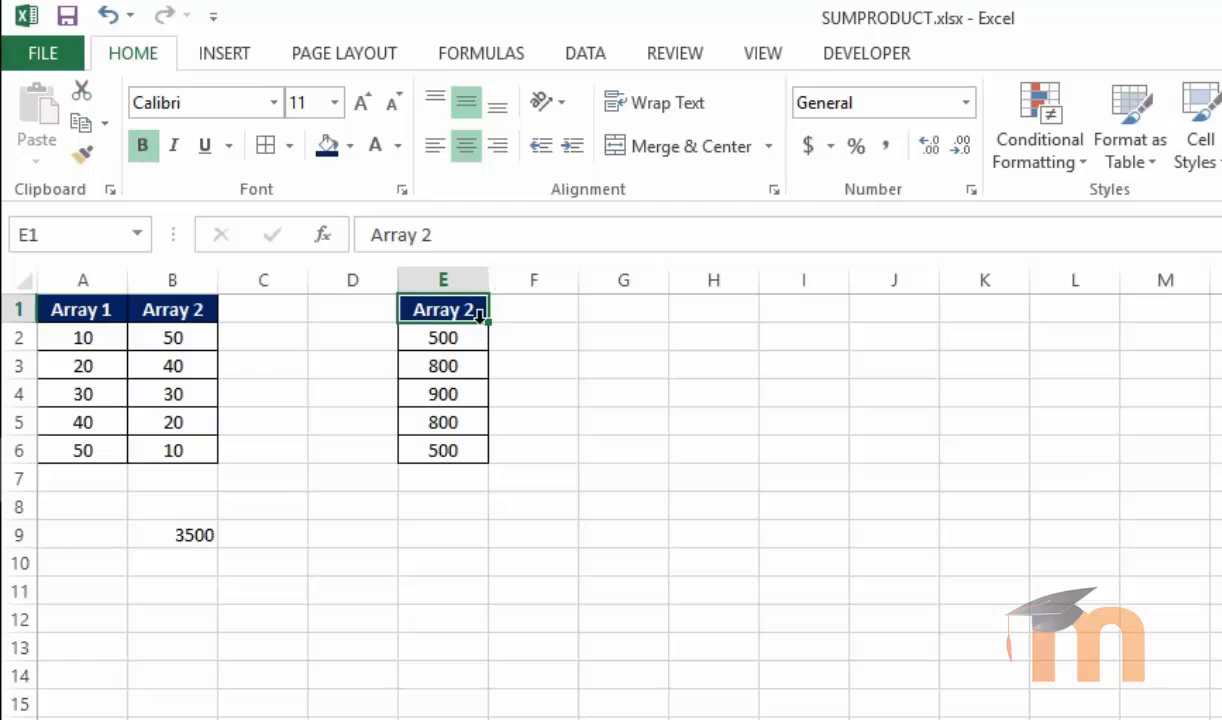
double_click(480, 310)
key("BackSpace")
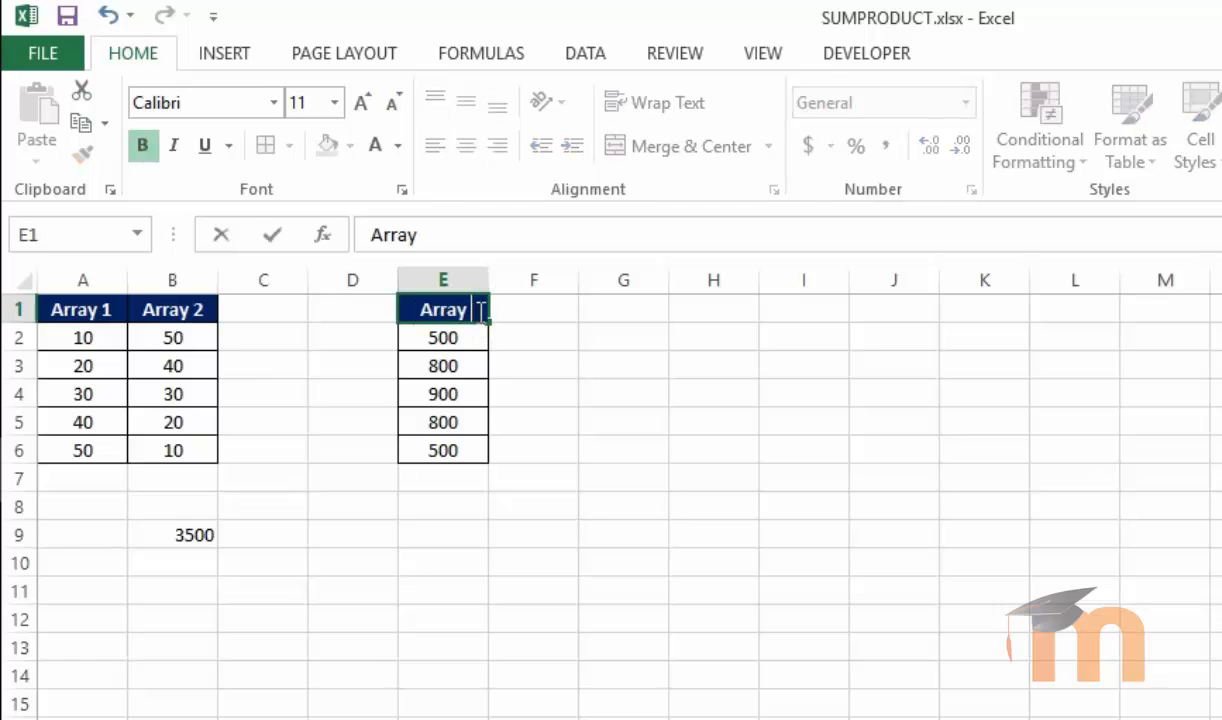
type("3")
key("Return")
Enter =SUM(E2:E6) in cell E7 to total the products
left_click(428, 540)
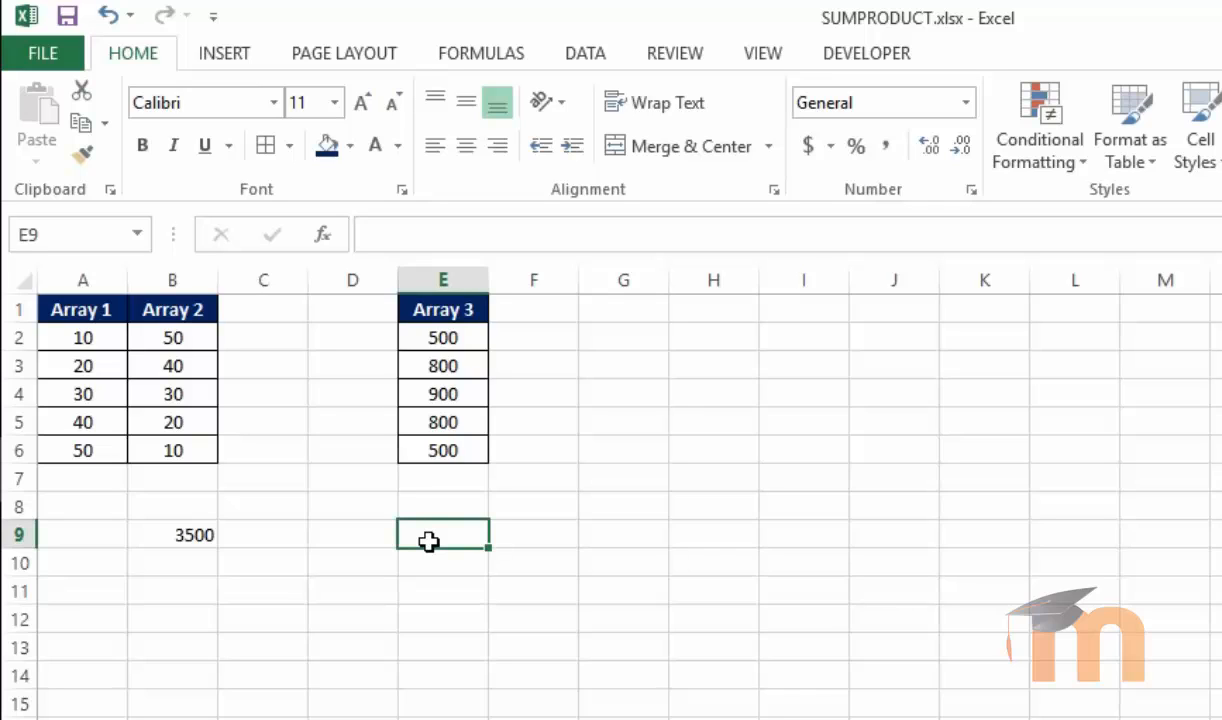
left_click(443, 488)
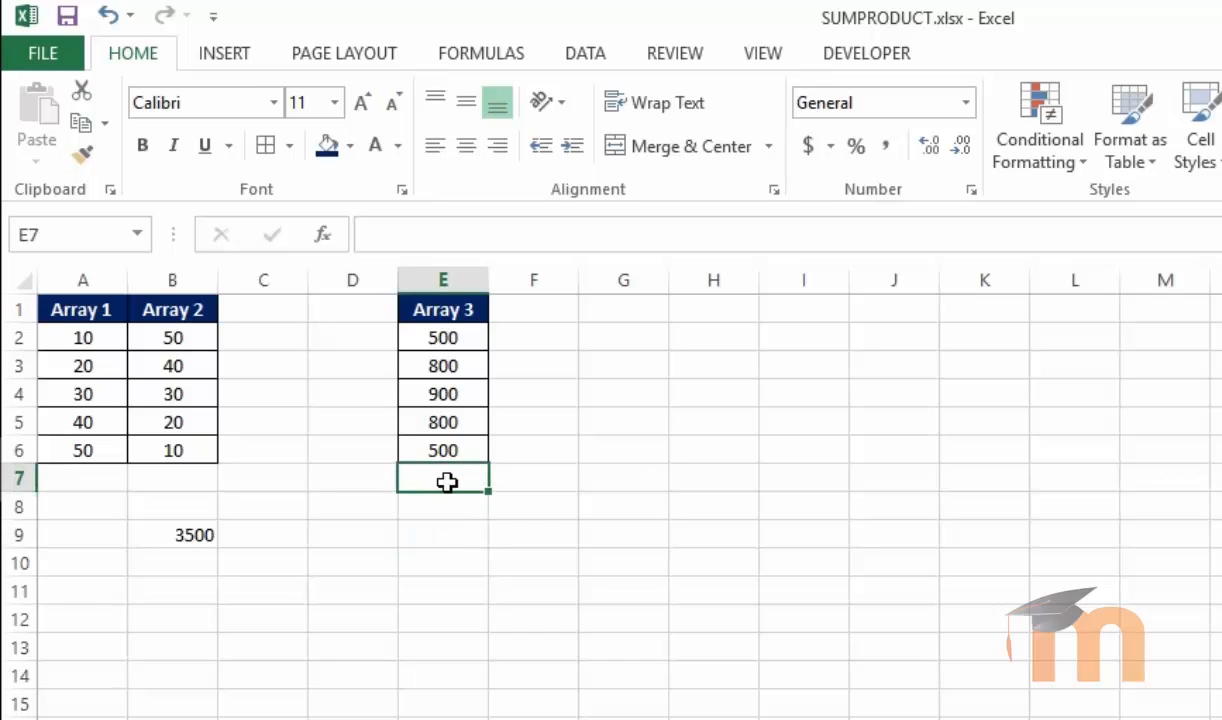
type("=SUM(")
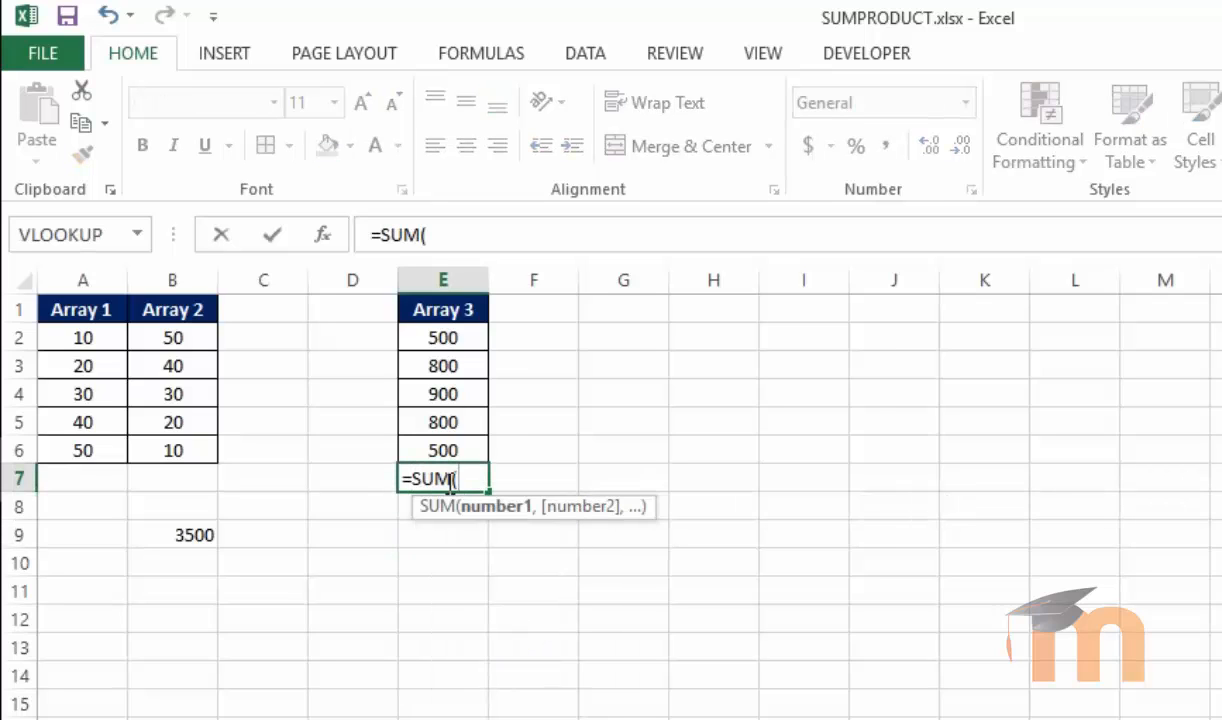
left_click_drag(420, 340, 443, 452)
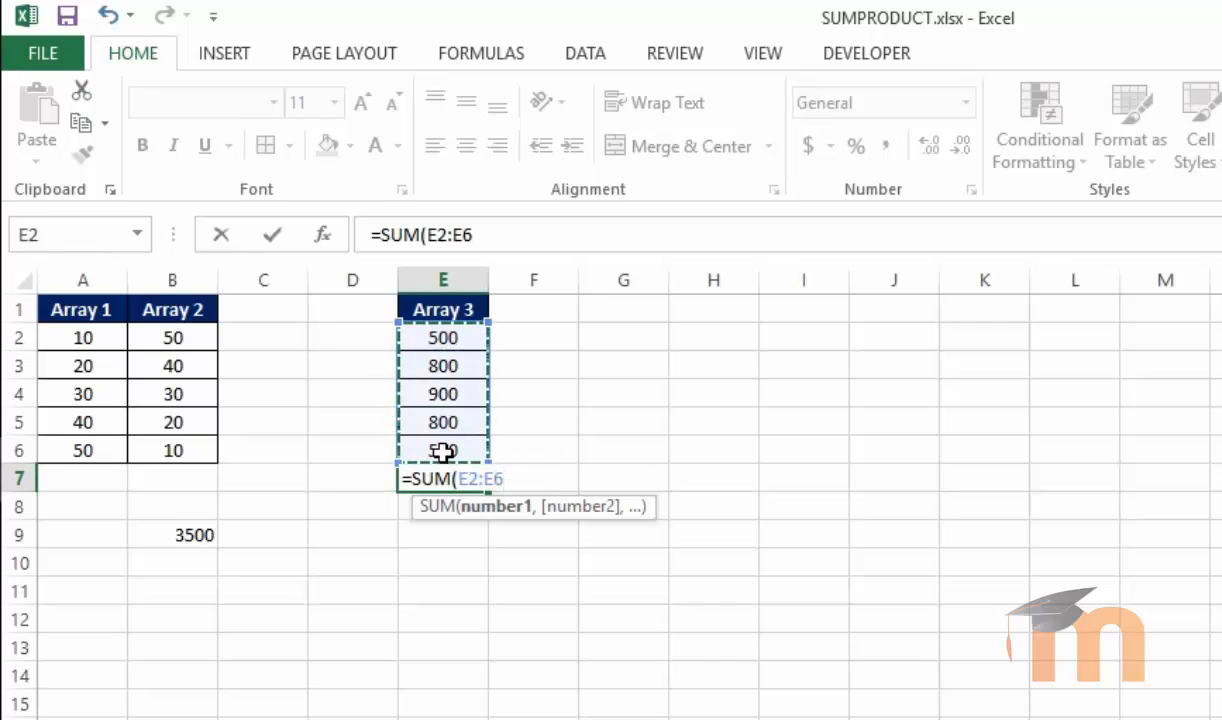
key("Return")
left_click(445, 472)
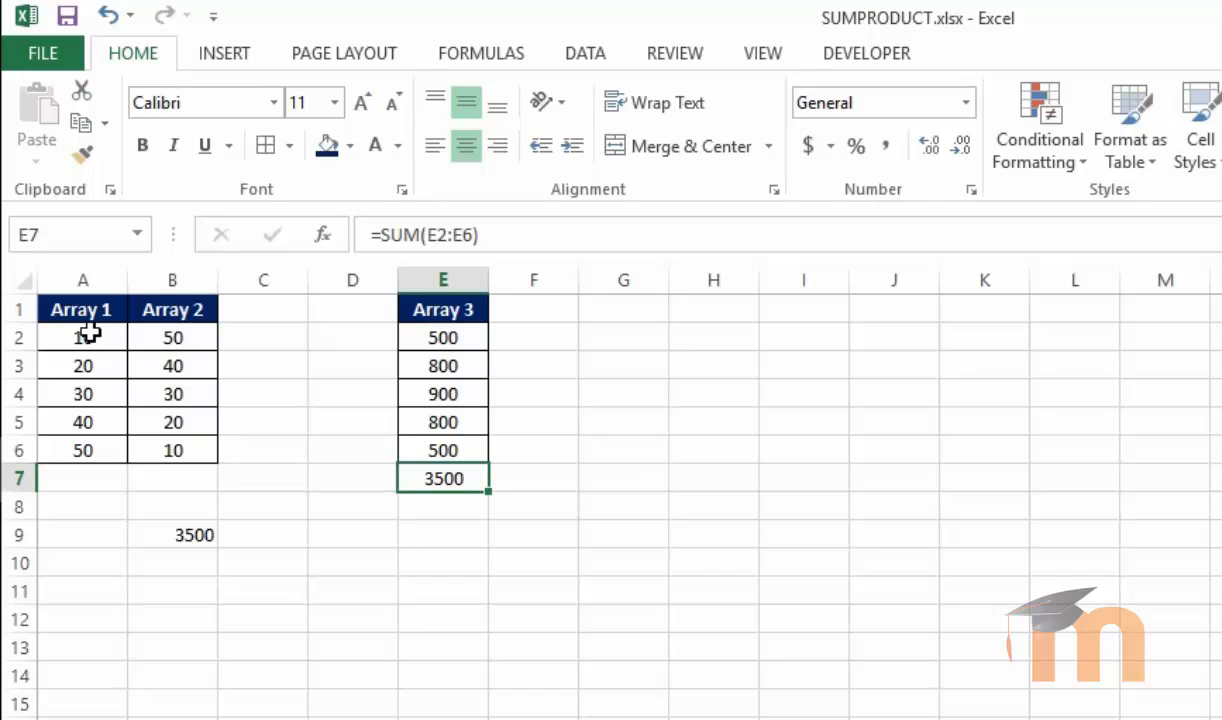
Enter =SUMPRODUCT(B2:B6) in cell F11 to apply SUMPRODUCT to a single array
left_click(500, 572)
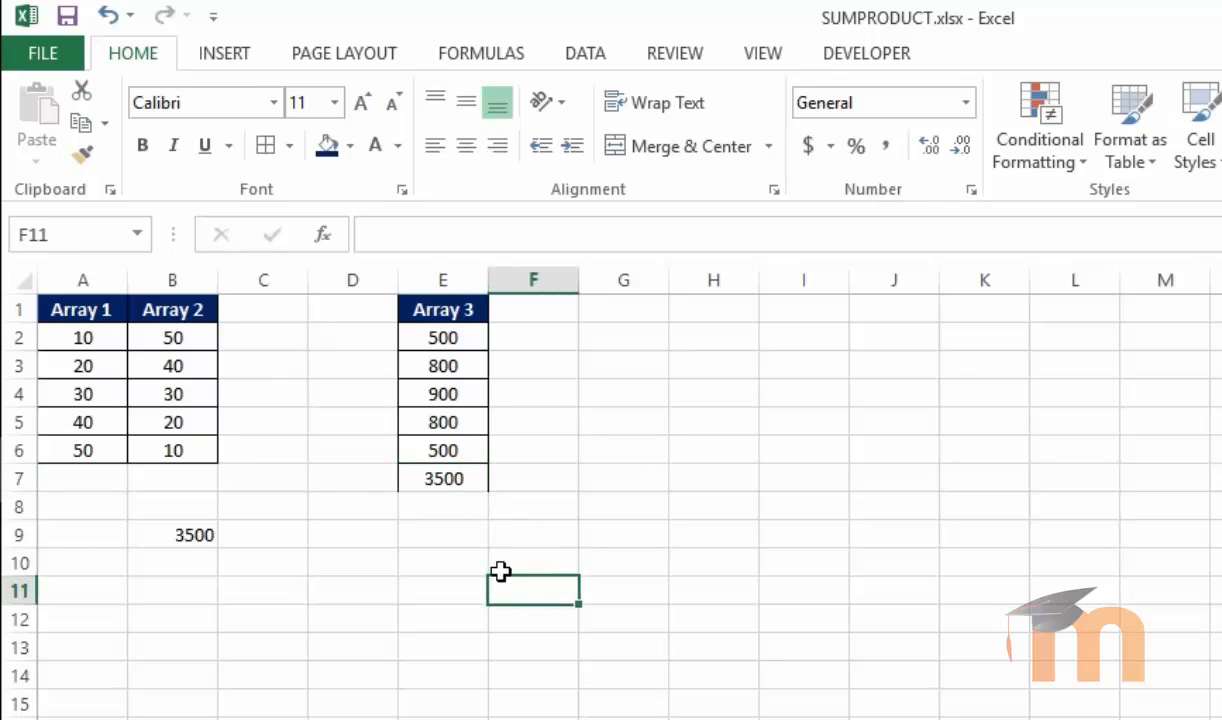
type("=sum")
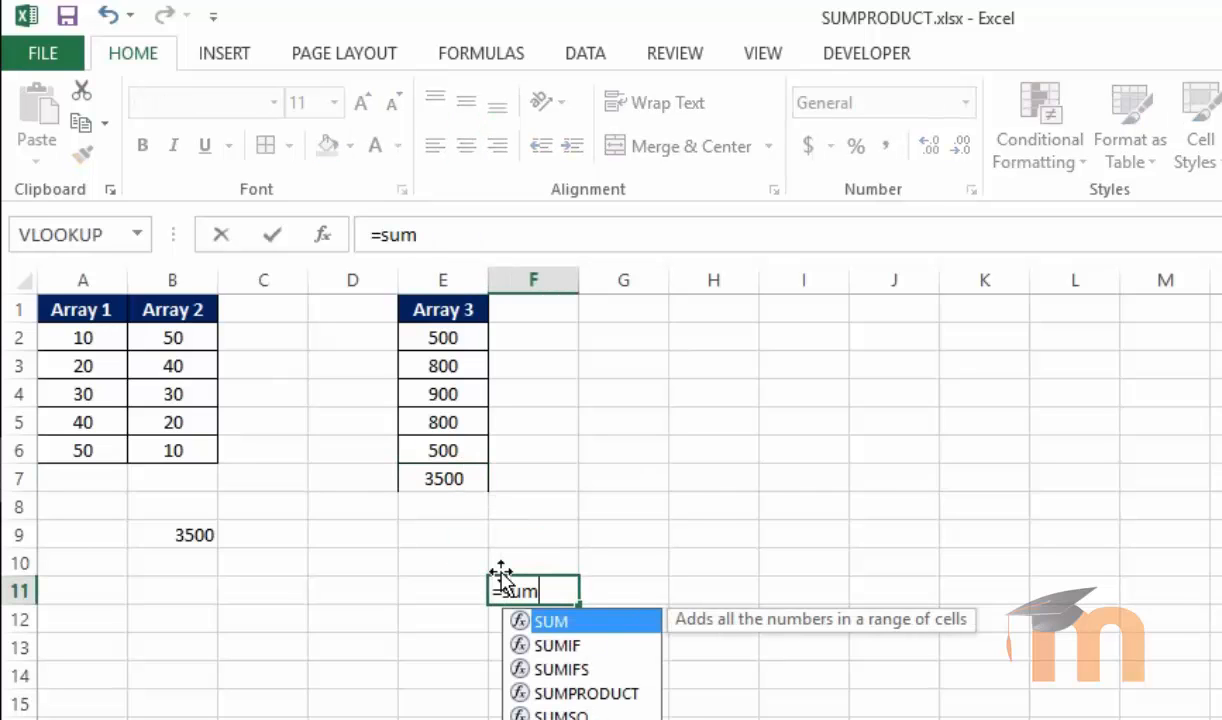
type("pro")
key("Tab")
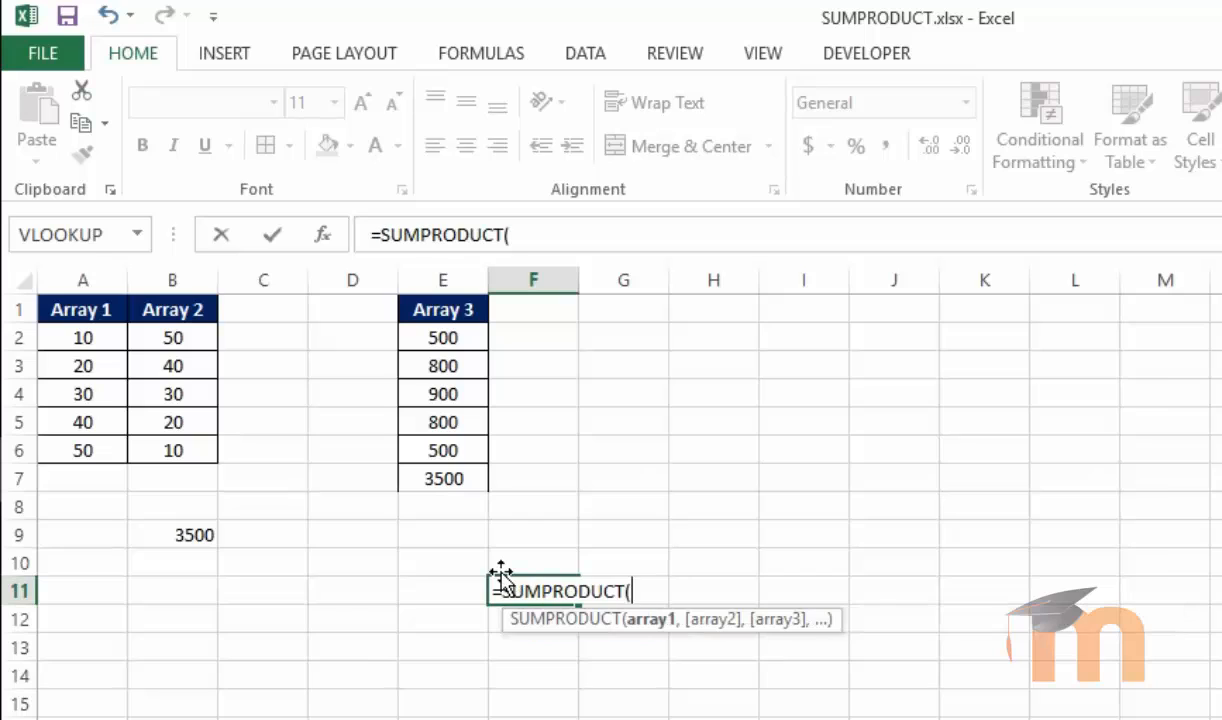
left_click(163, 333)
left_click_drag(163, 333, 165, 436)
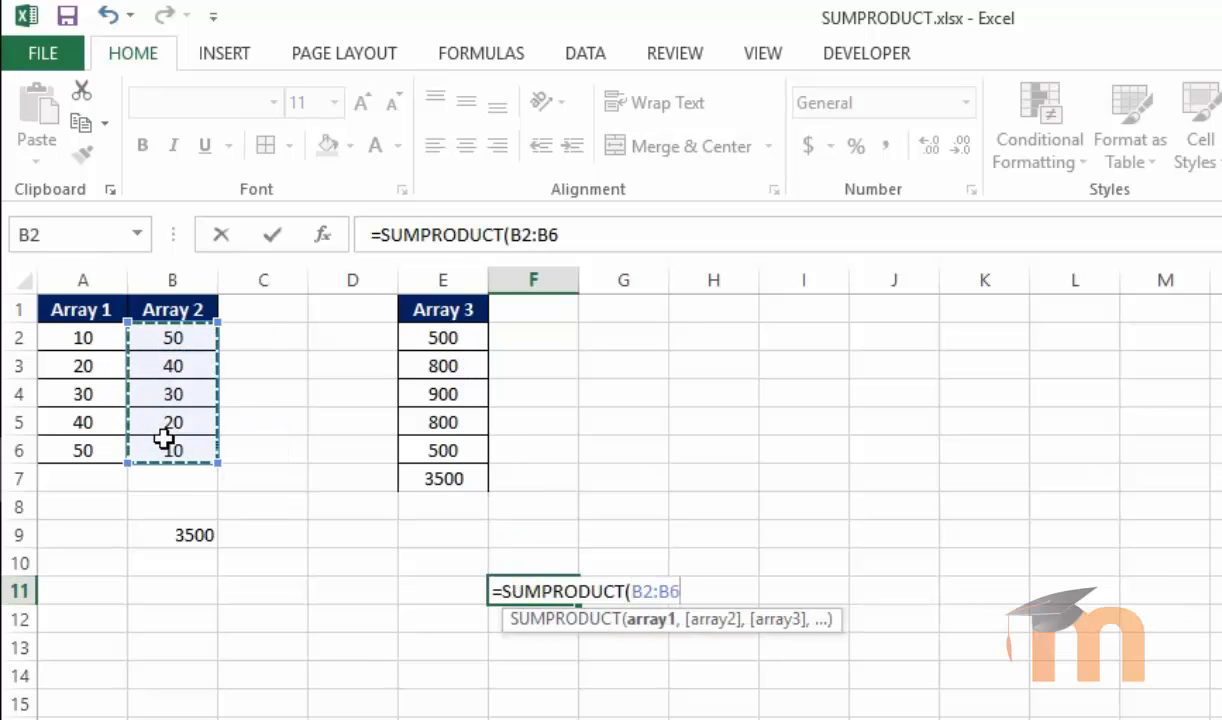
type(")")
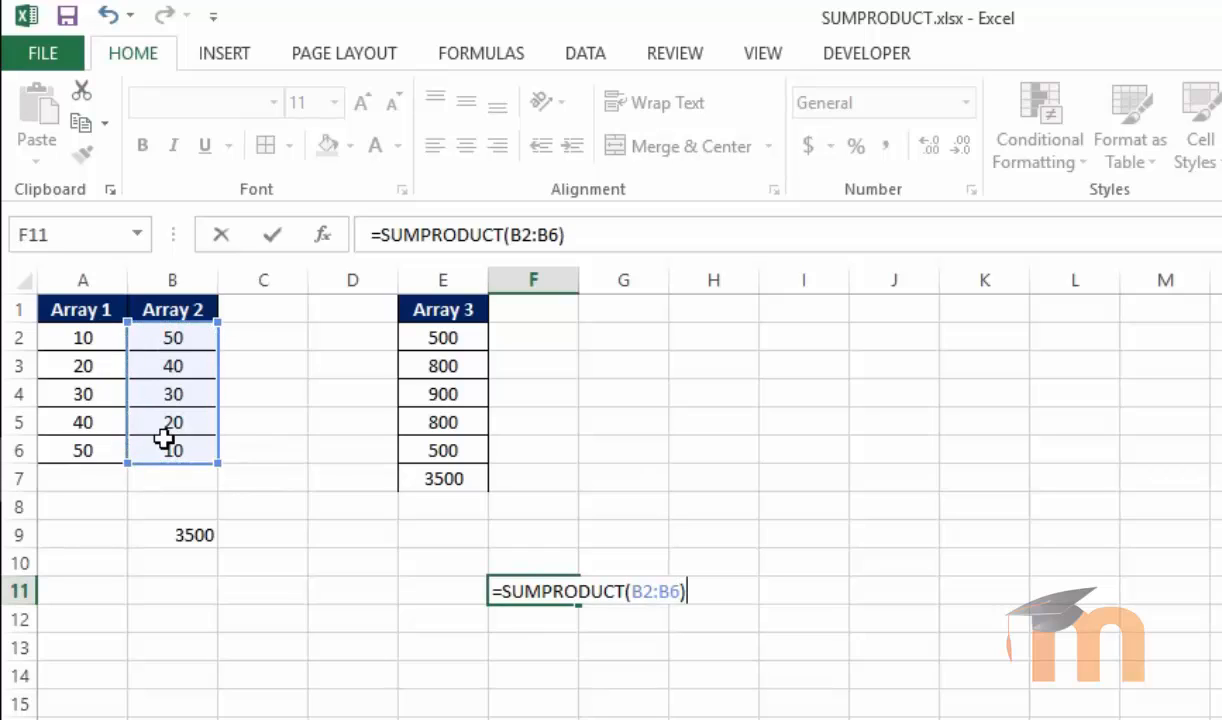
key("Return")
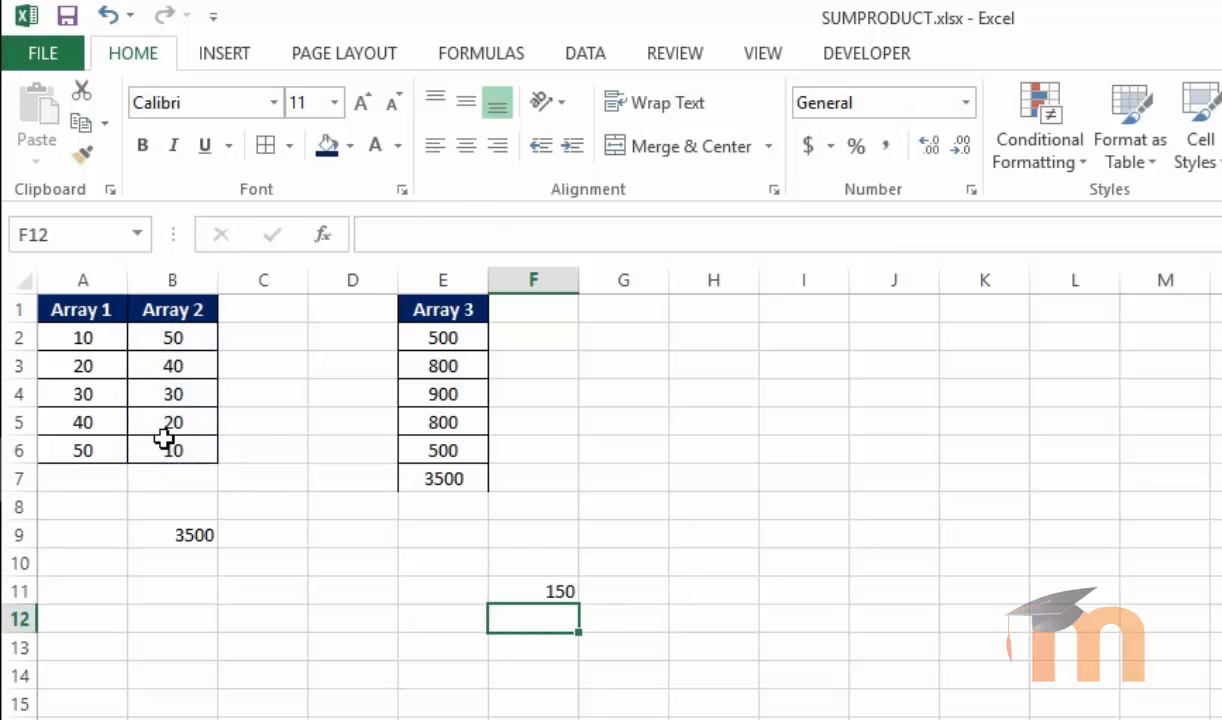
Enter =SUM(B2:B6) in cell B7 to compare with the single-array SUMPRODUCT result
left_click(540, 588)
left_click(185, 480)
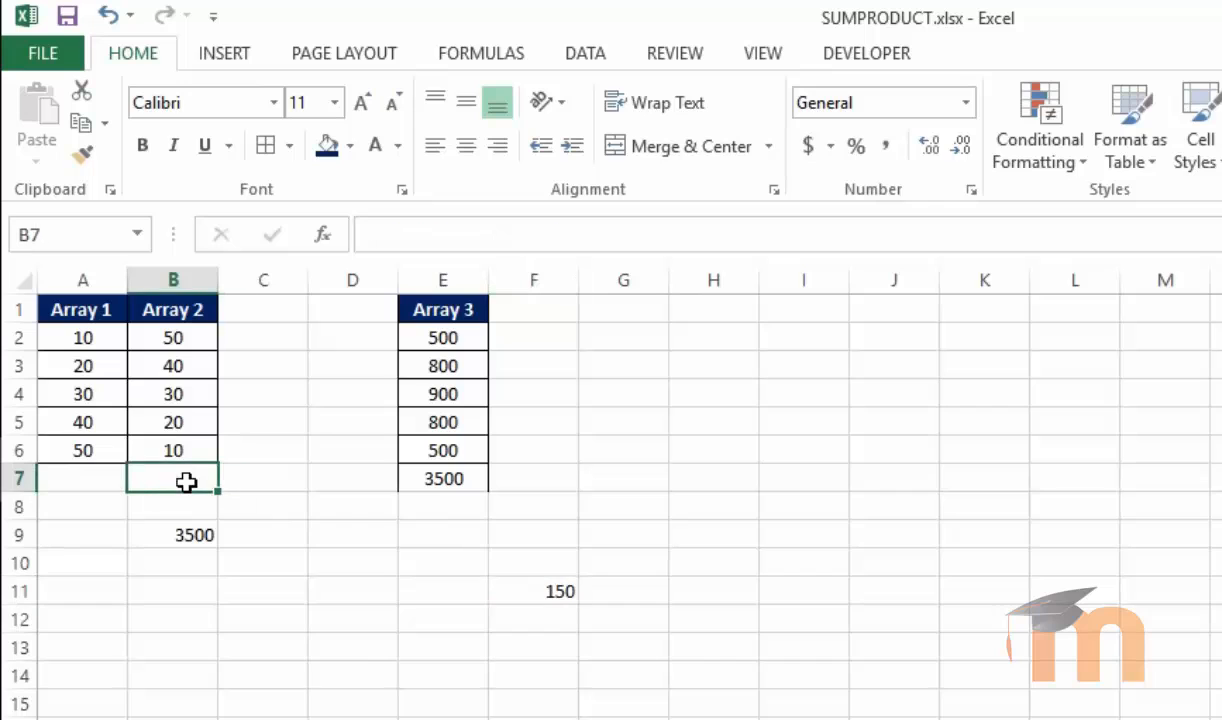
type("=sum")
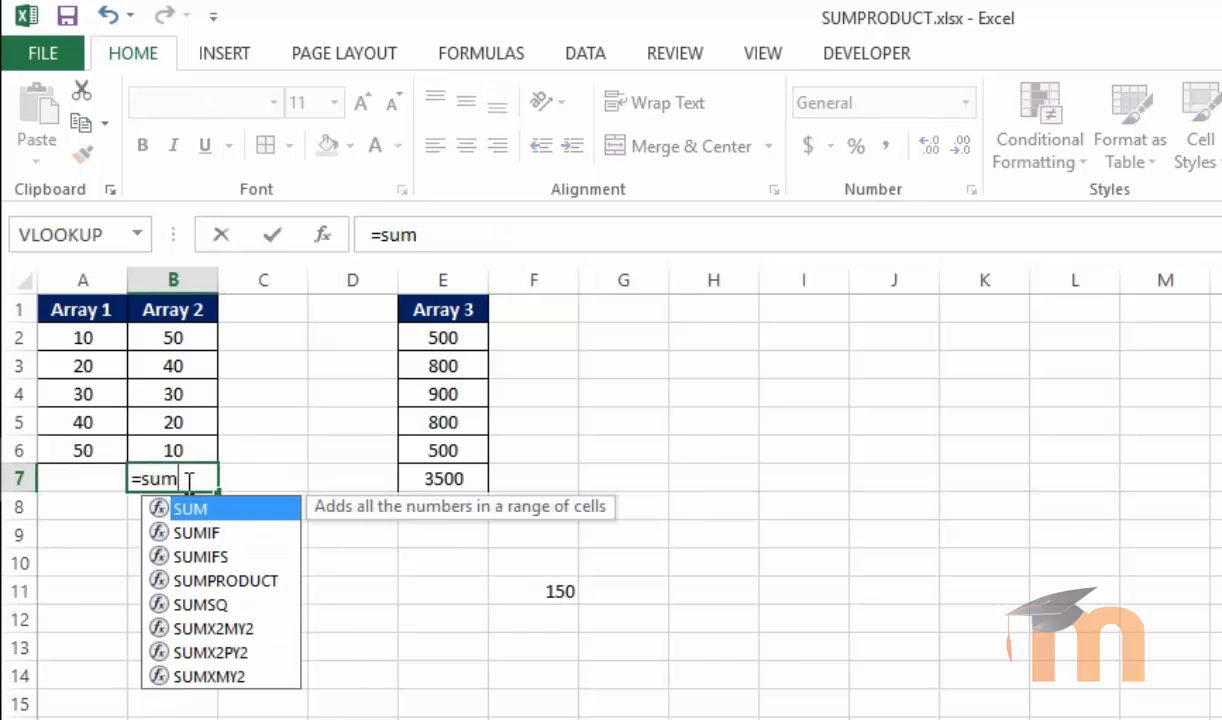
key("Tab")
left_click_drag(156, 338, 162, 449)
key("Return")
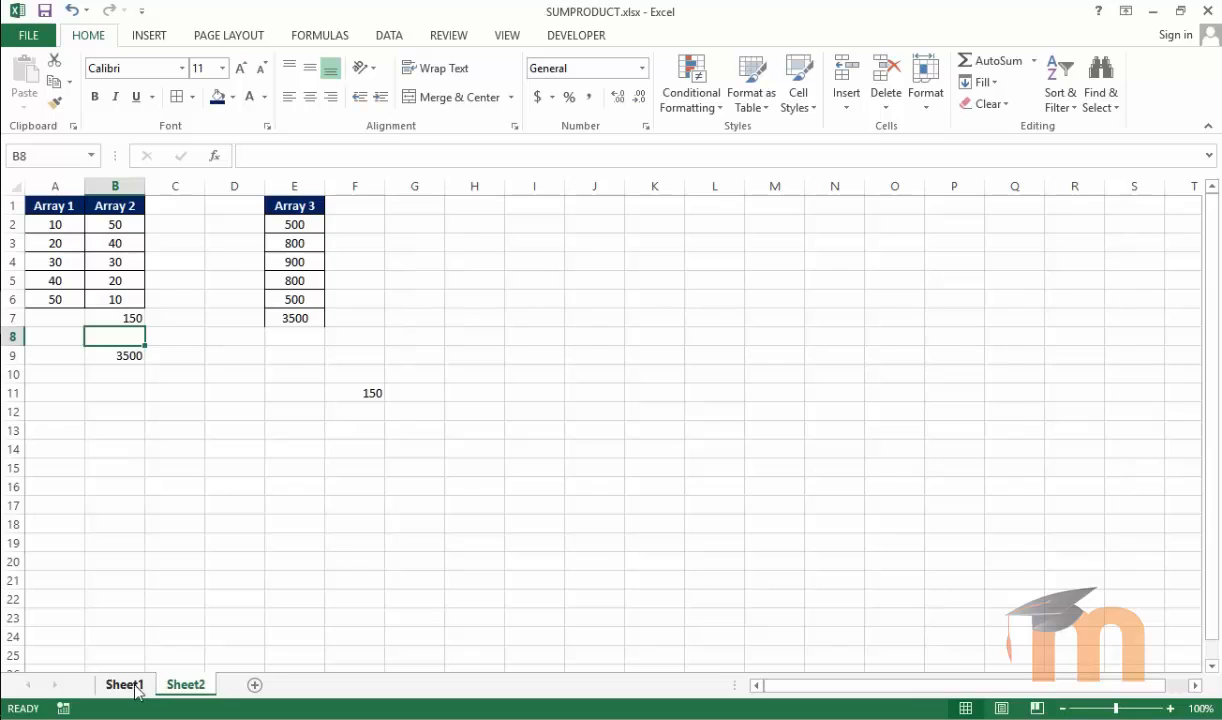
Switch to Sheet1 and examine the Example 1 table, its Person Name range and the formula in C13
left_click(130, 685)
left_click(229, 588)
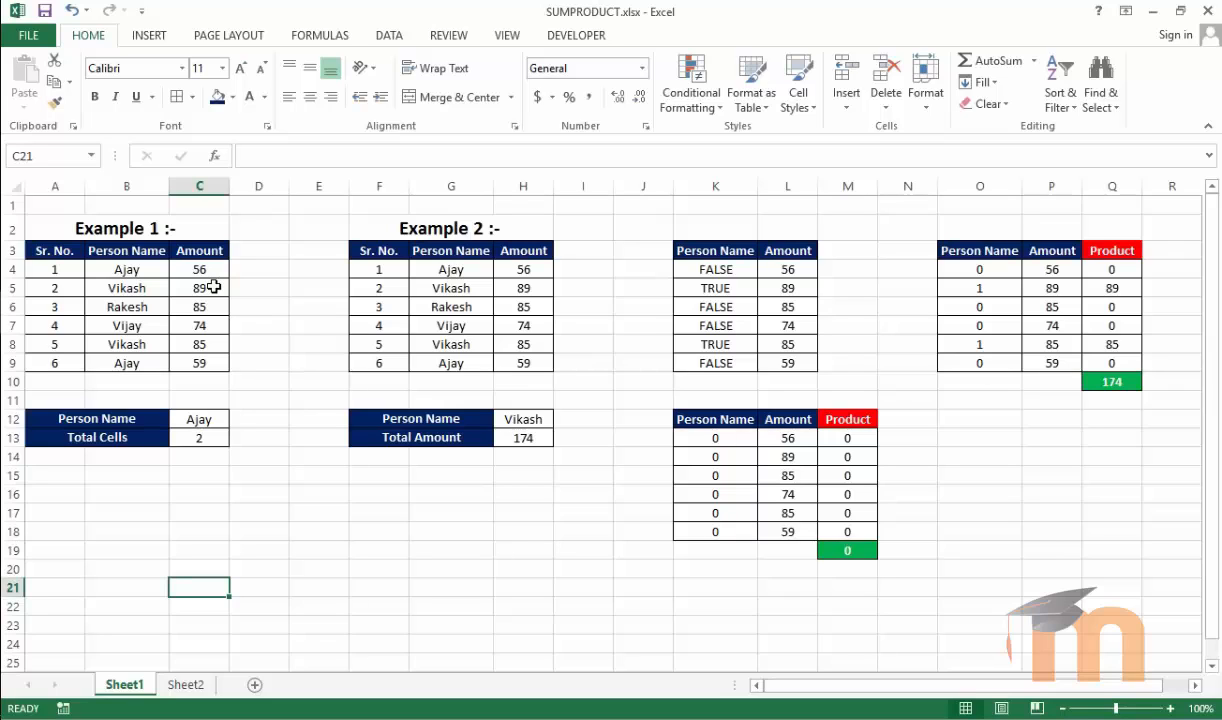
left_click(143, 273)
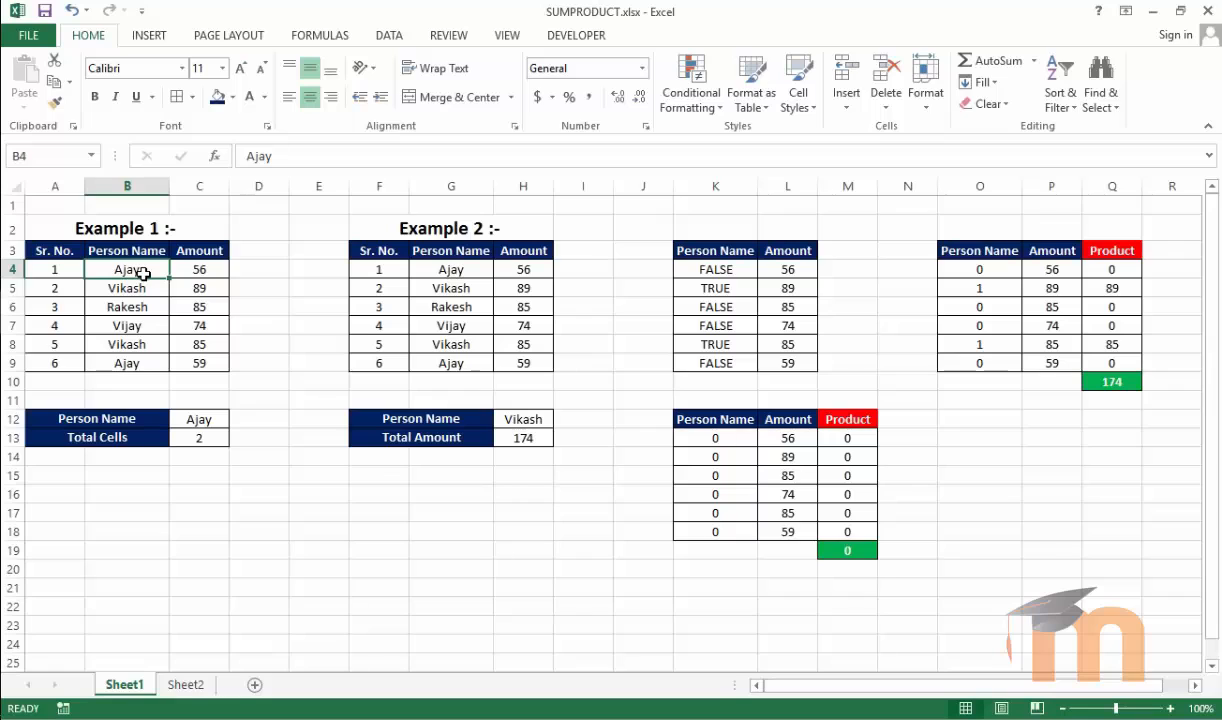
left_click(196, 415)
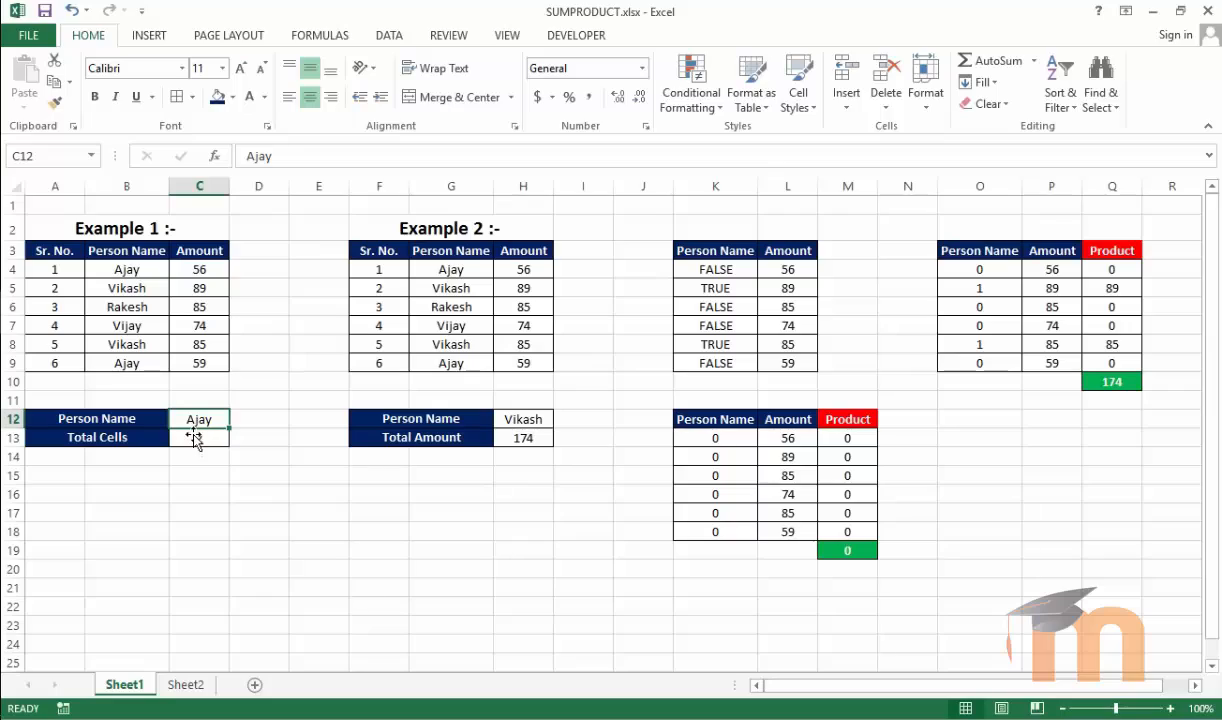
left_click_drag(145, 273, 145, 367)
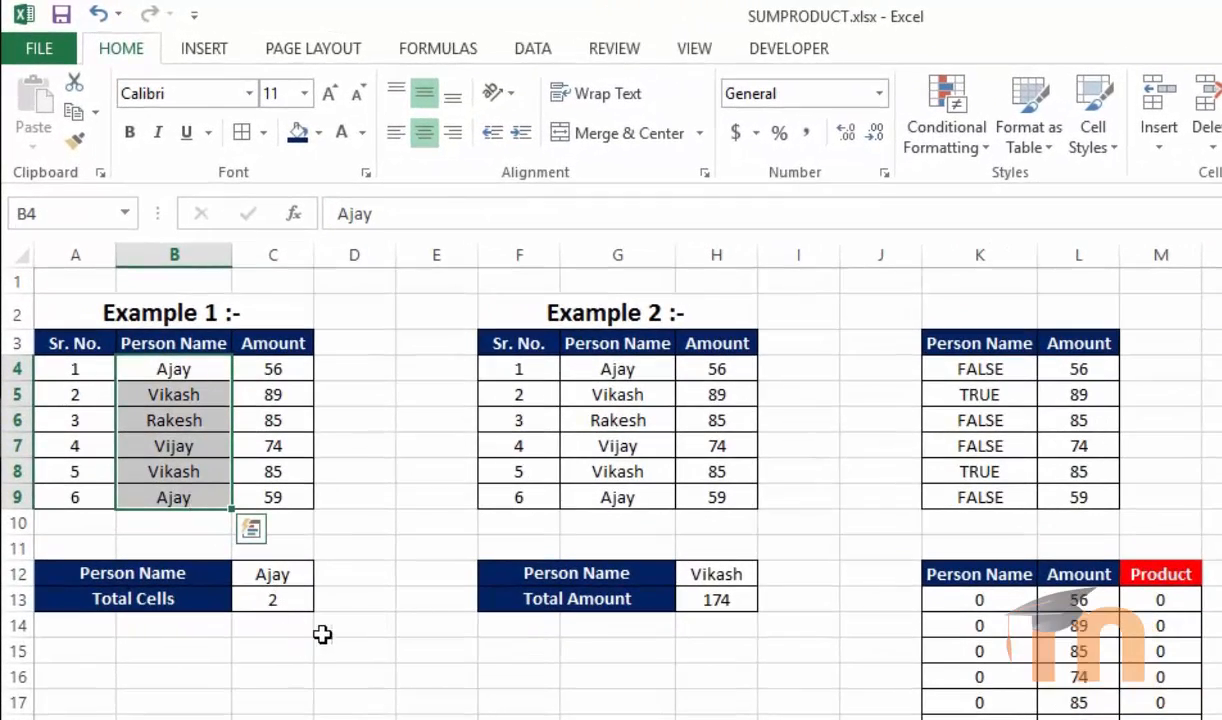
left_click(274, 596)
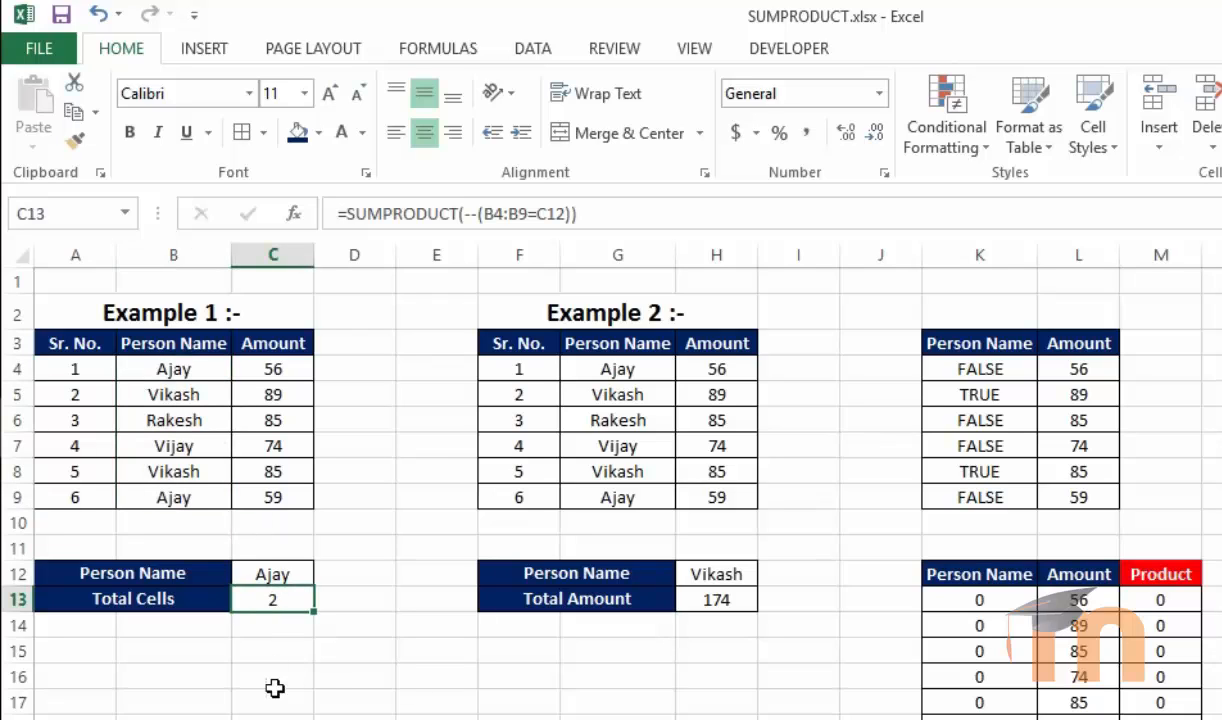
left_click(275, 680)
Clear cell C13 and start rewriting it as =SUMPRODUCT(--(B4:B9= using the Person Name range
left_click(286, 606)
key("Delete")
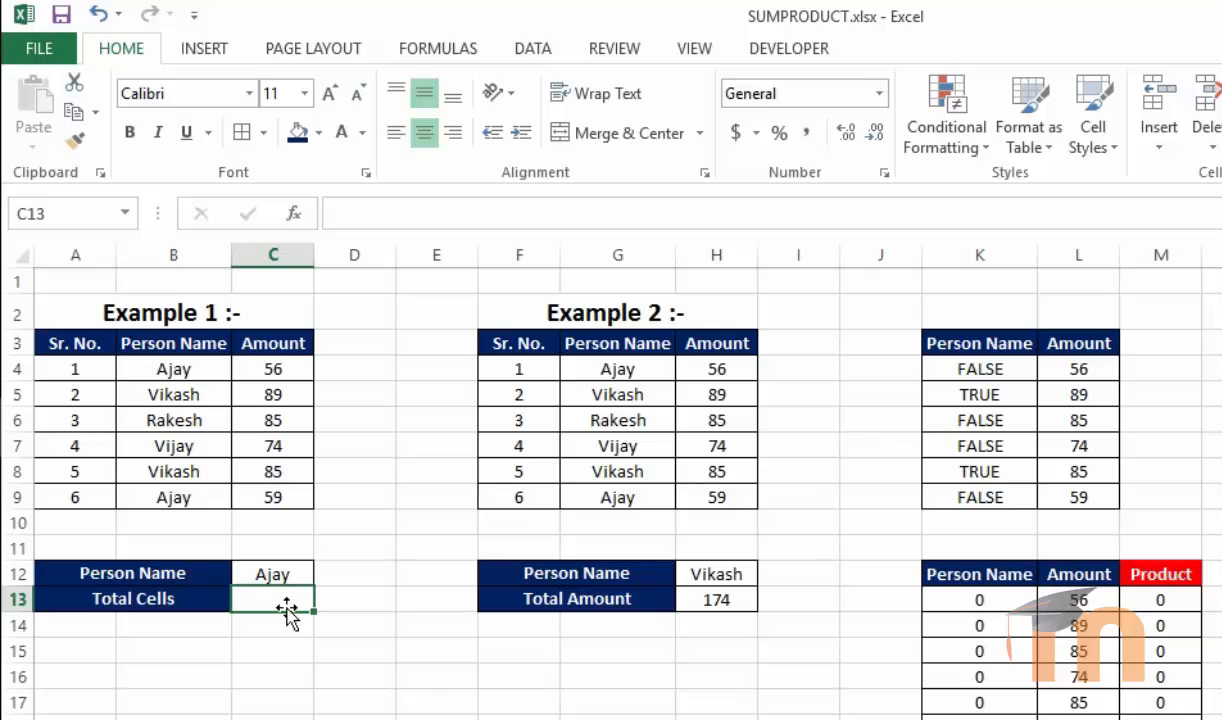
type("=sum")
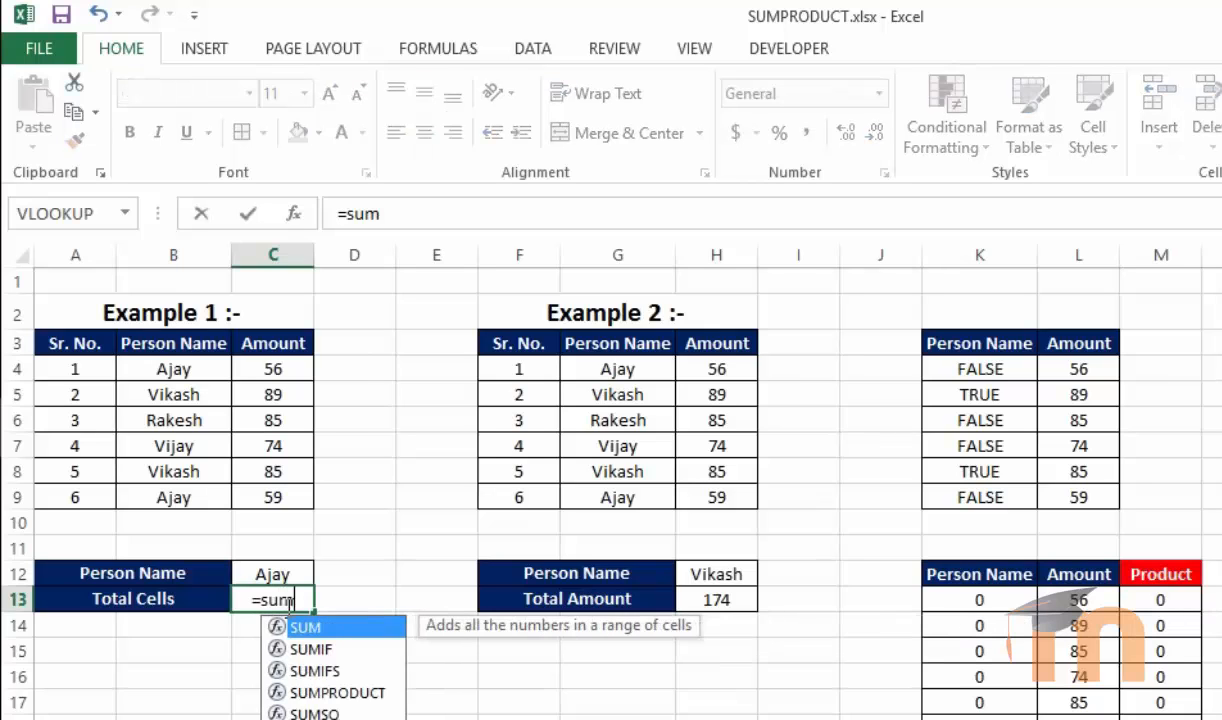
type("p")
key("Tab")
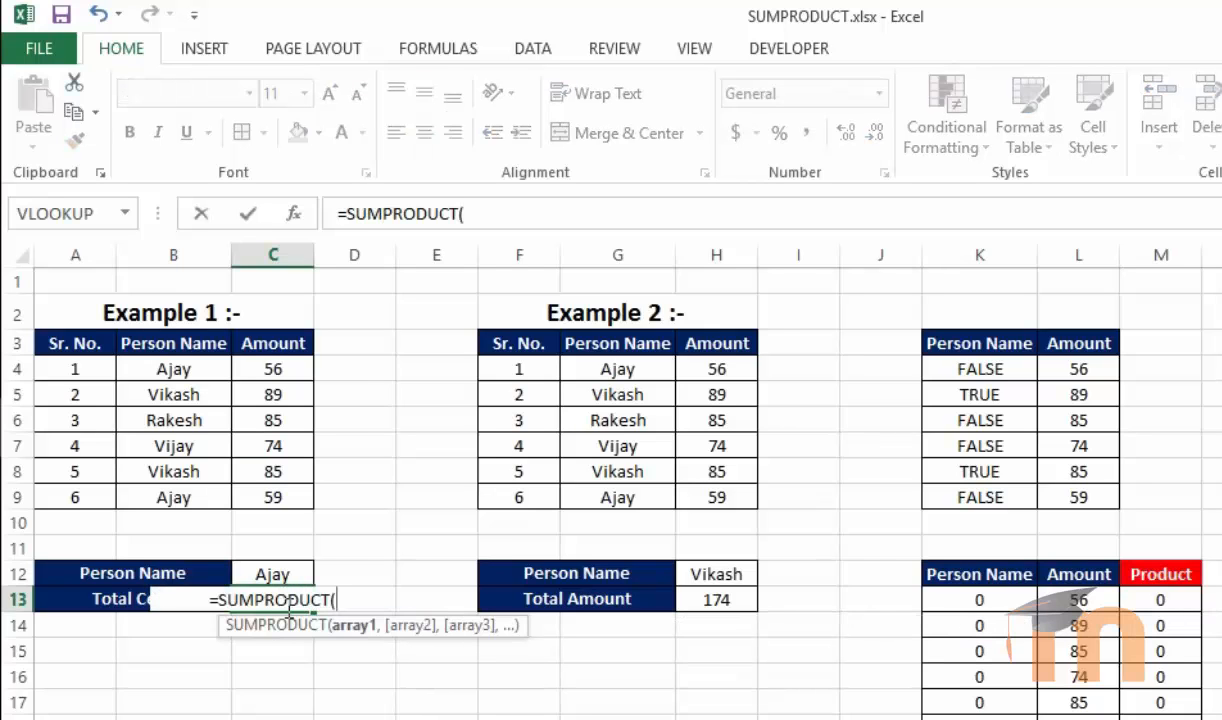
type("--")
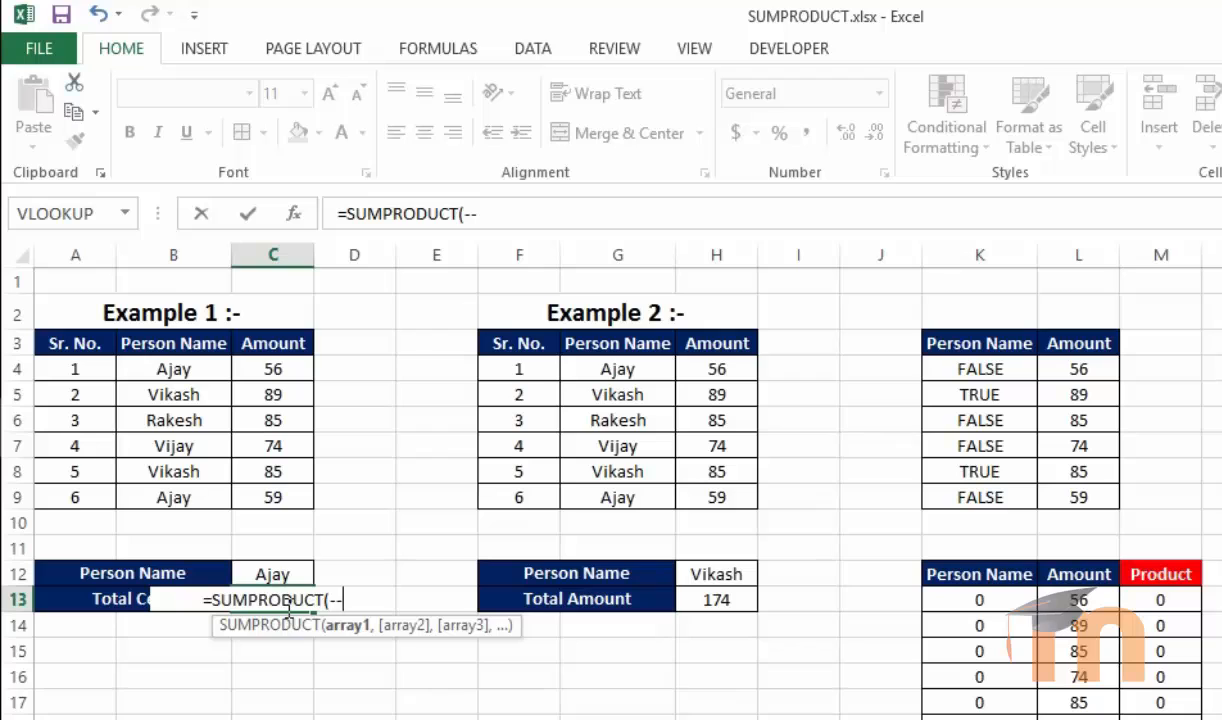
type("(")
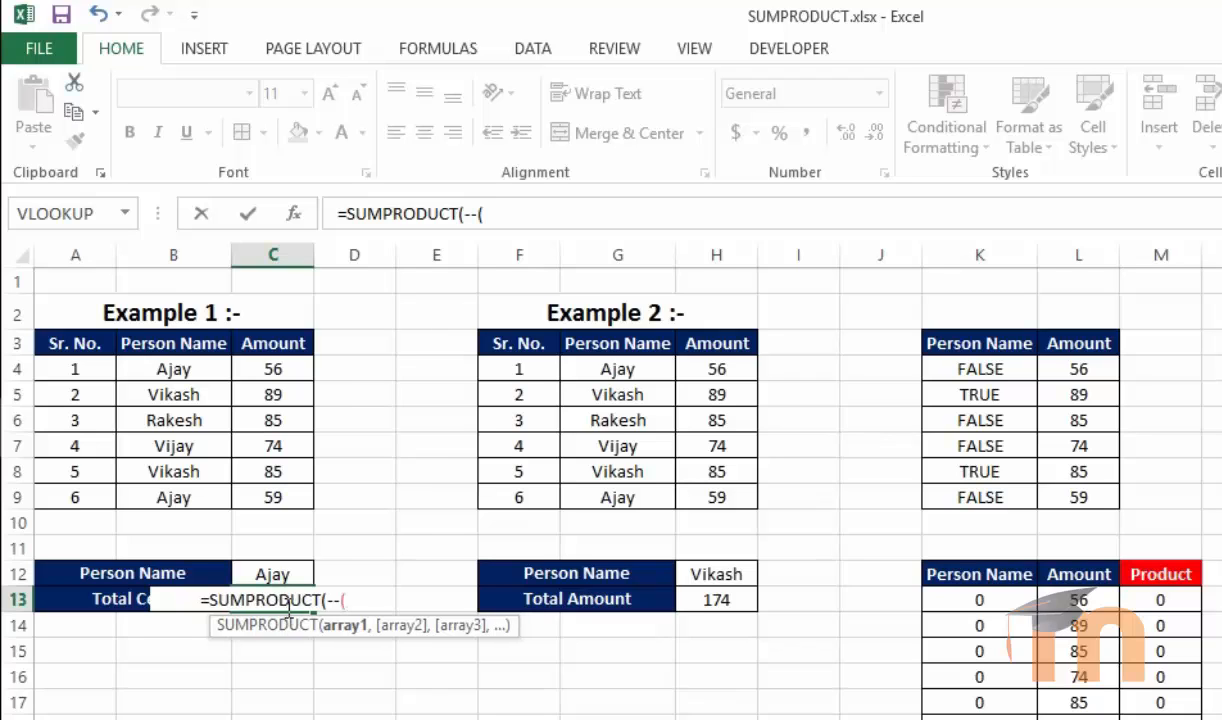
left_click_drag(174, 368, 175, 497)
type("=")
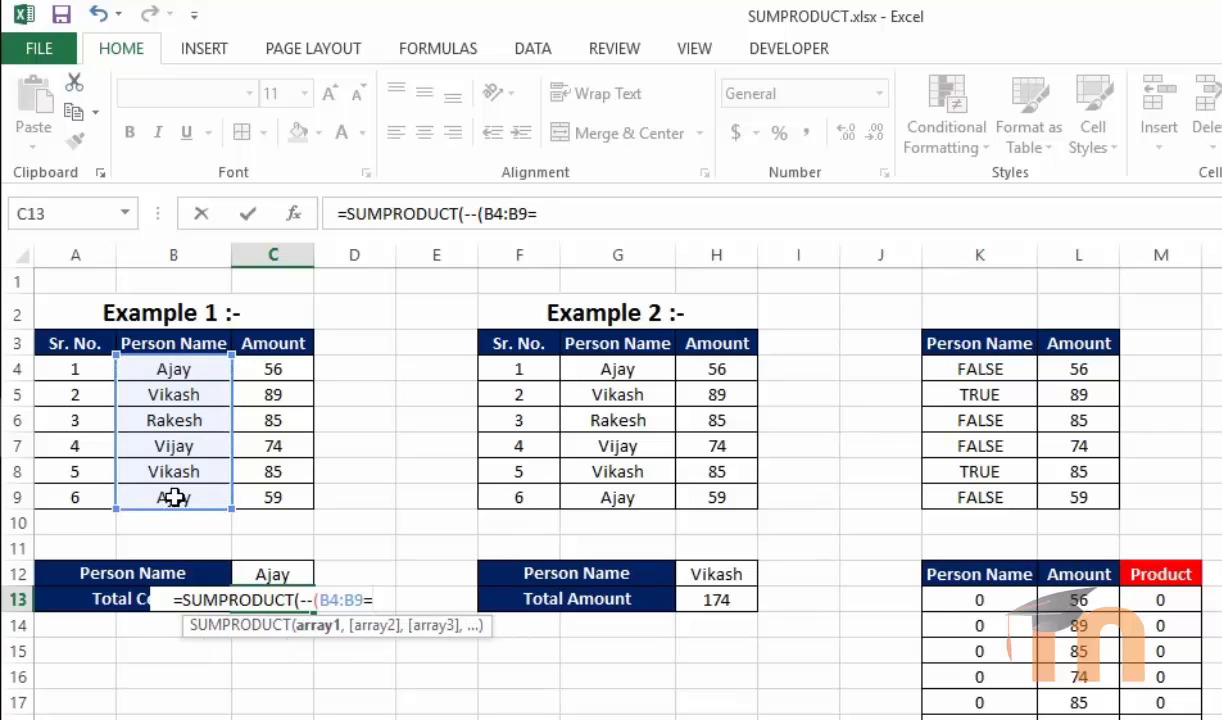
type("\"")
key("BackSpace")
left_click(285, 575)
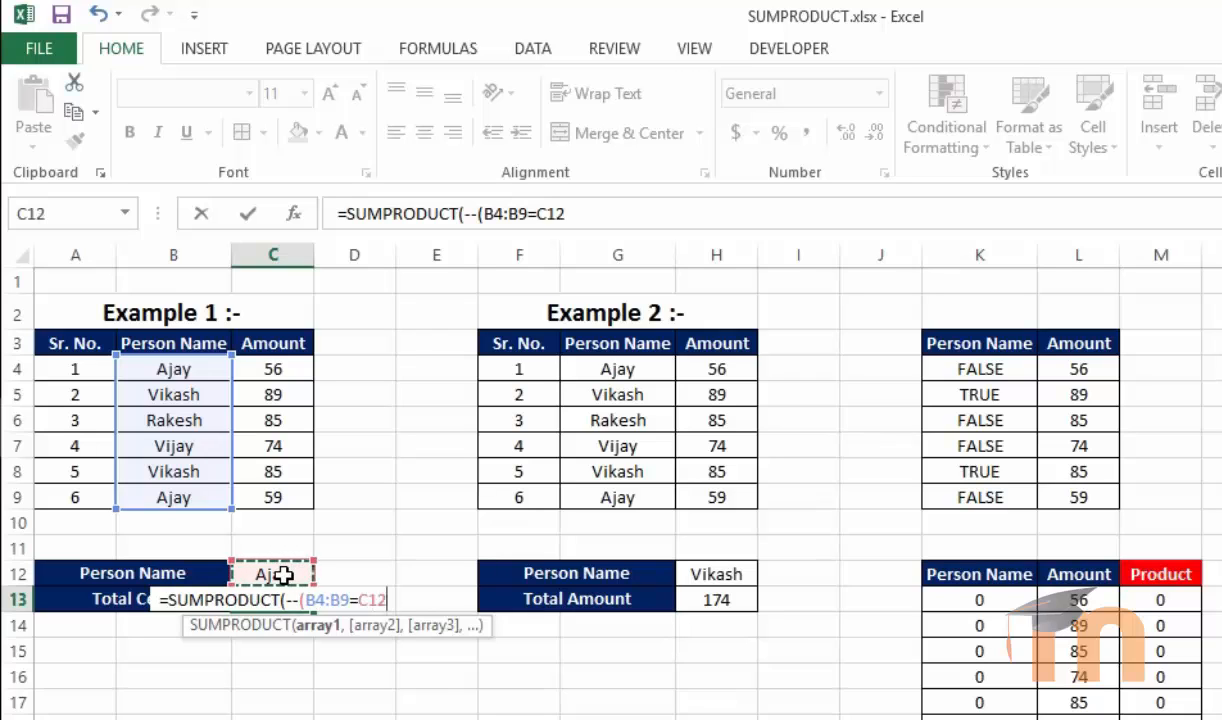
key("BackSpace")
key("BackSpace")
key("BackSpace")
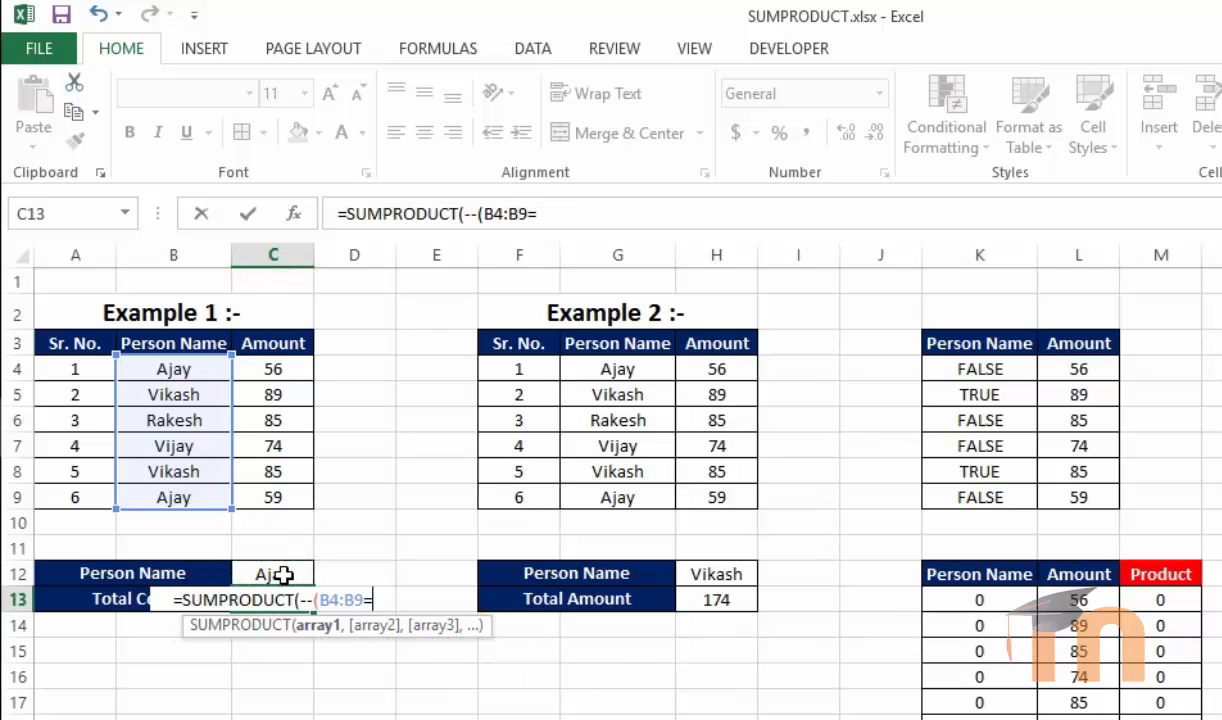
type("\"ajay\"")
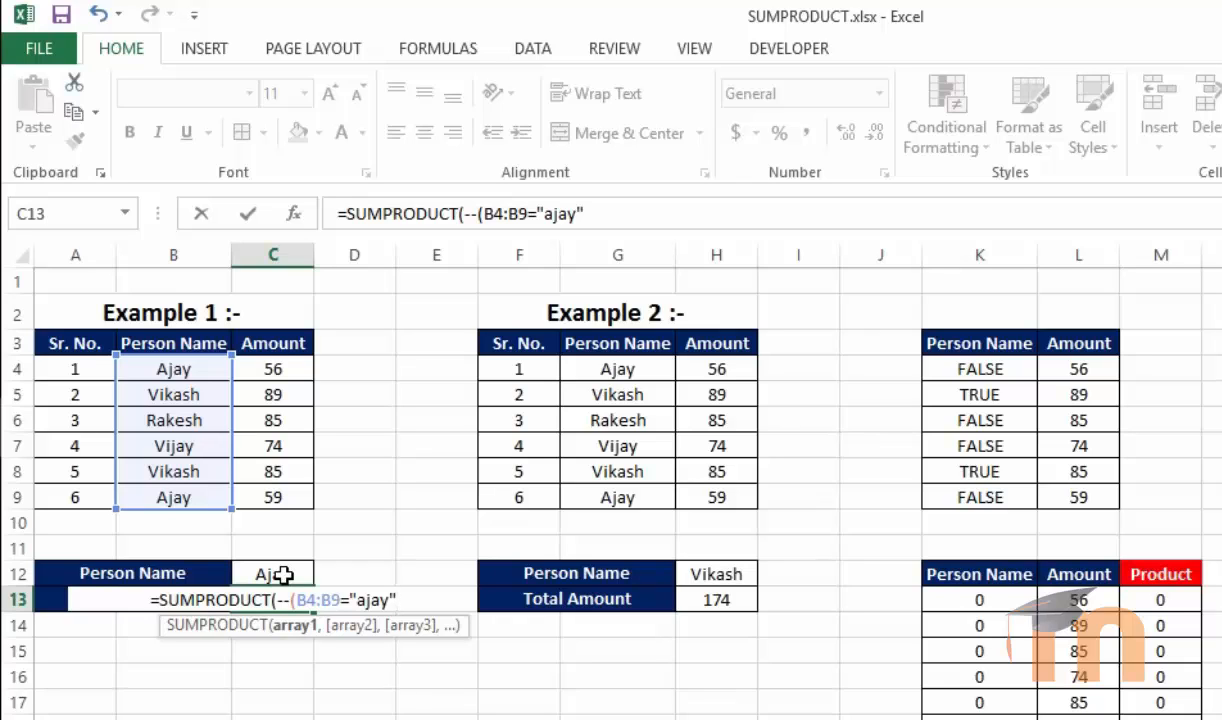
key("BackSpace")
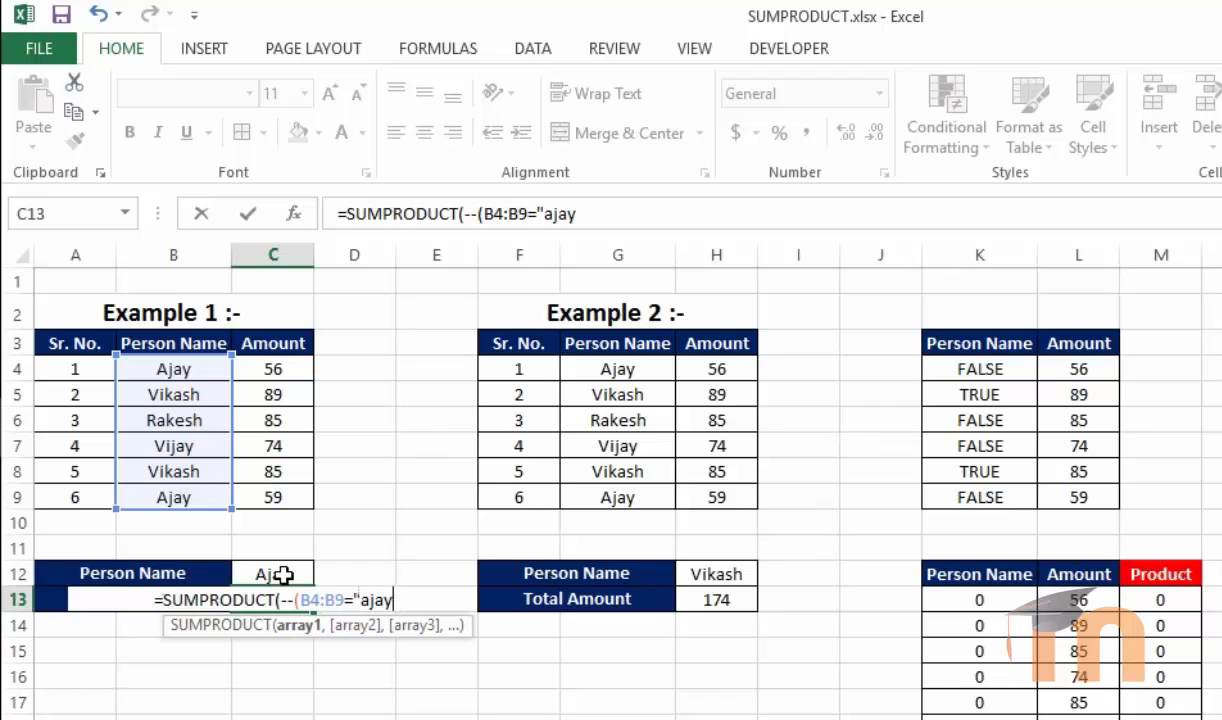
key("BackSpace")
key("BackSpace")
key("BackSpace")
key("BackSpace")
key("BackSpace")
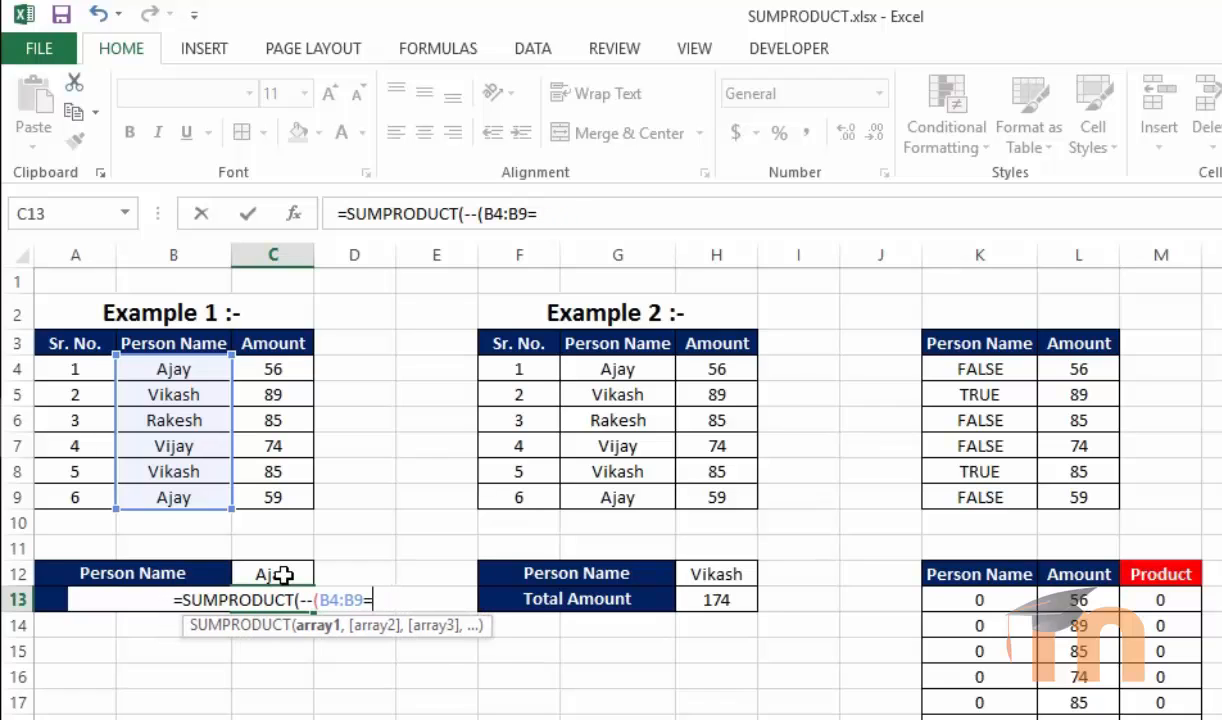
Complete the C13 formula as =SUMPRODUCT(--(B4:B9=C12)) to count cells matching the name in C12
left_click(284, 575)
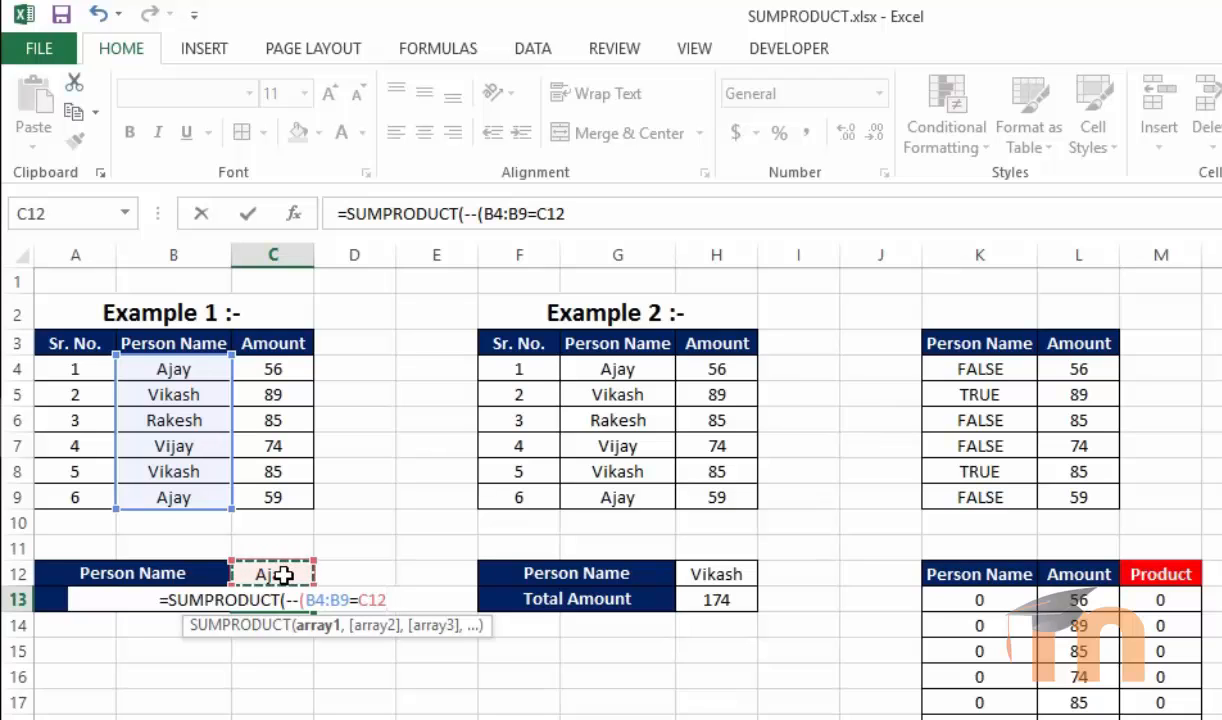
type("))")
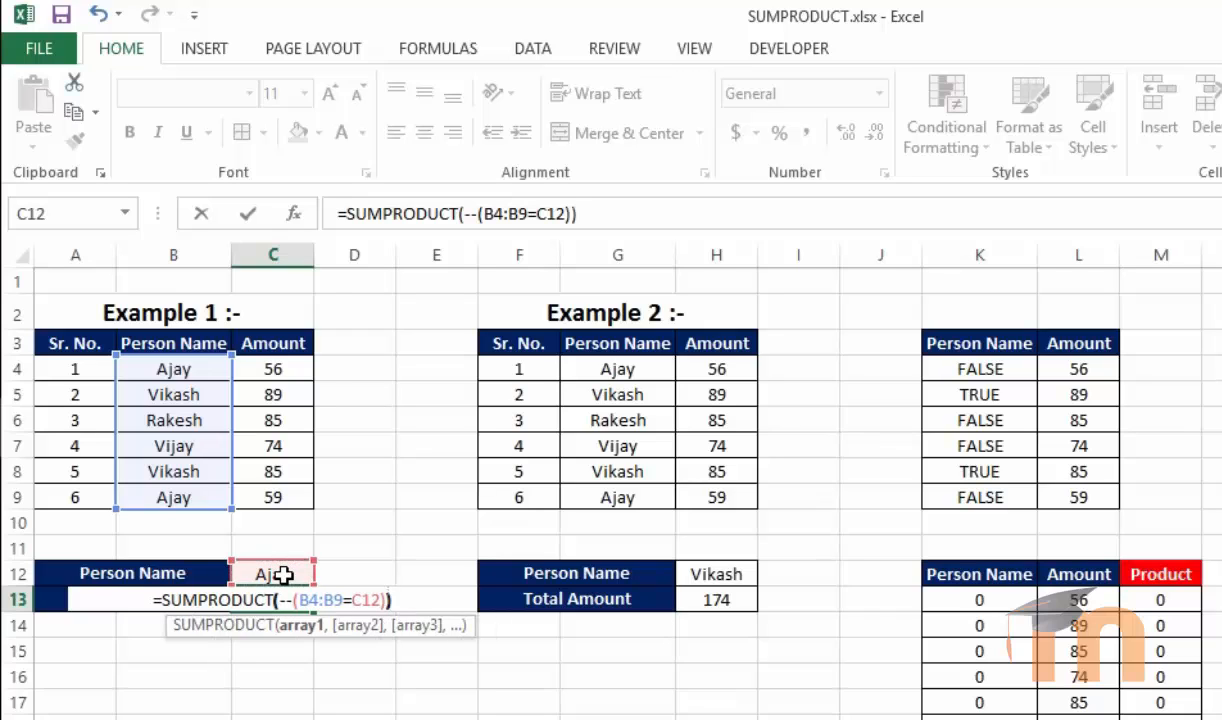
key("Return")
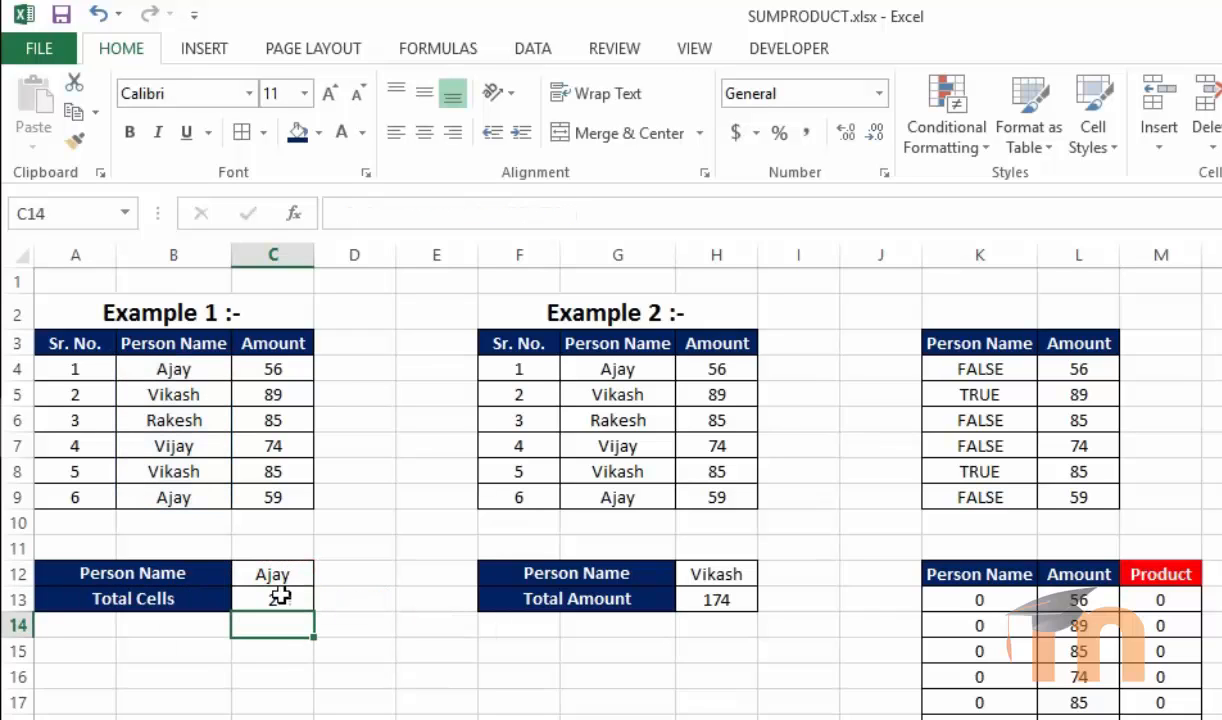
Change the Person Name in C12 to Vikash to test the counting formula
left_click(276, 597)
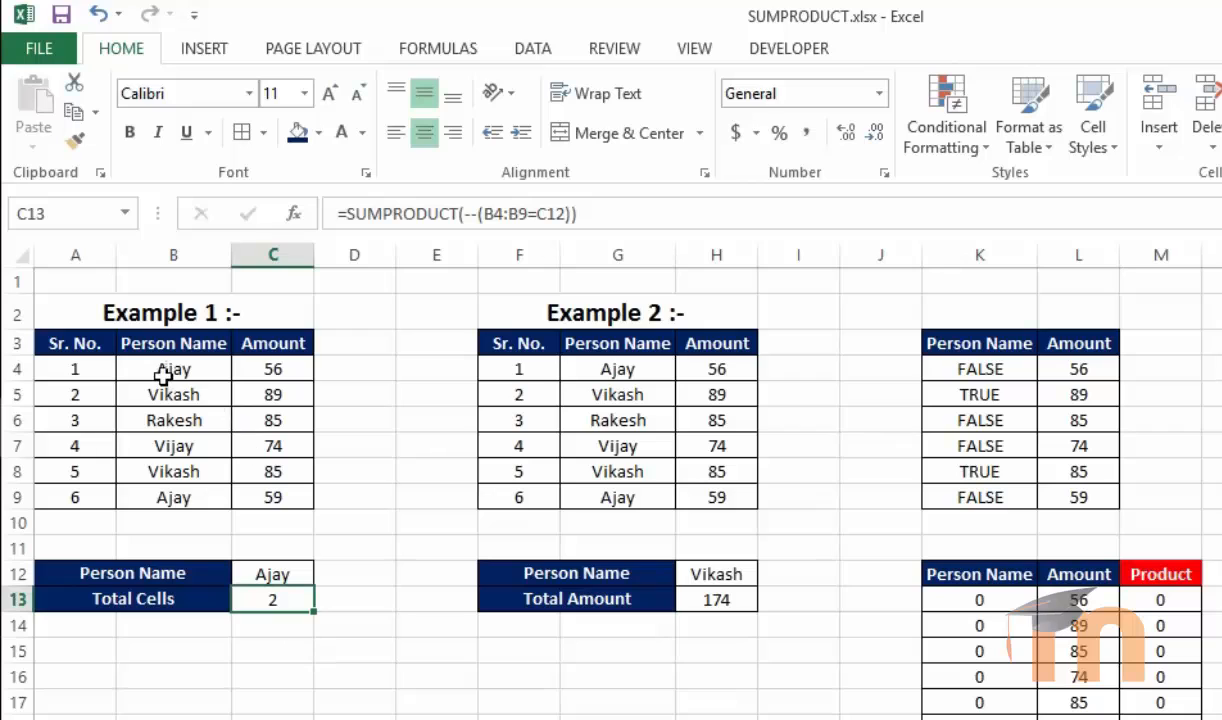
left_click_drag(163, 366, 168, 499)
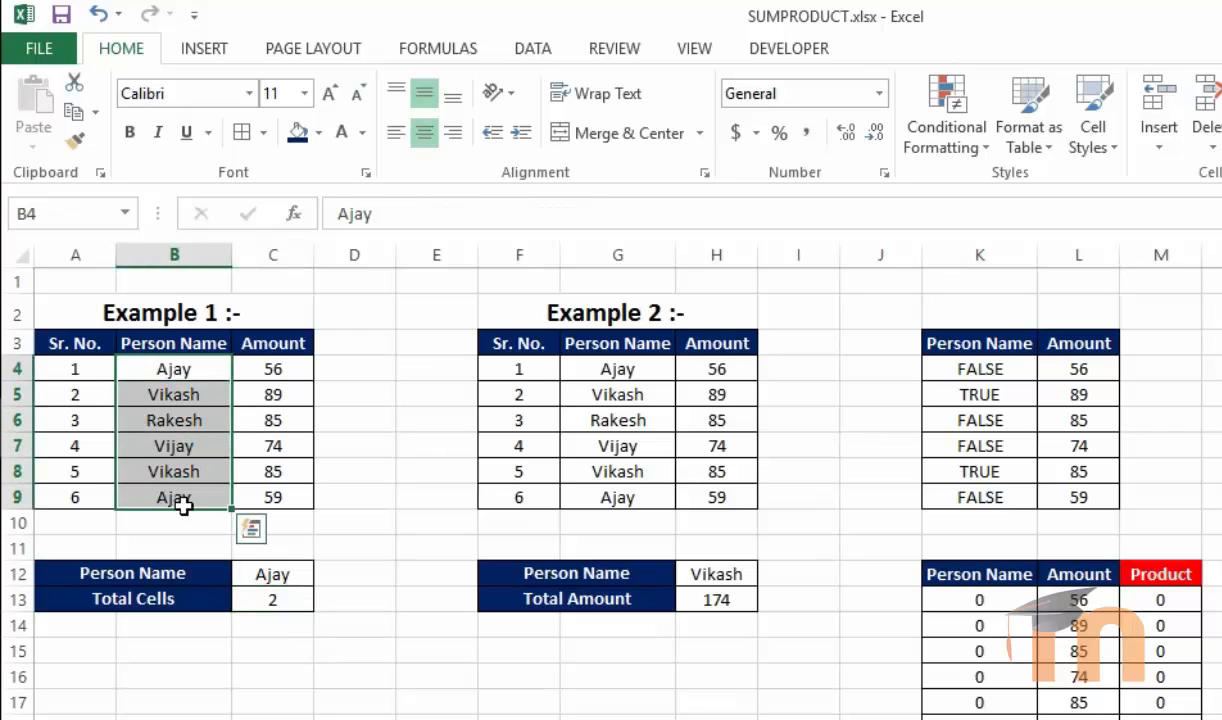
left_click(292, 680)
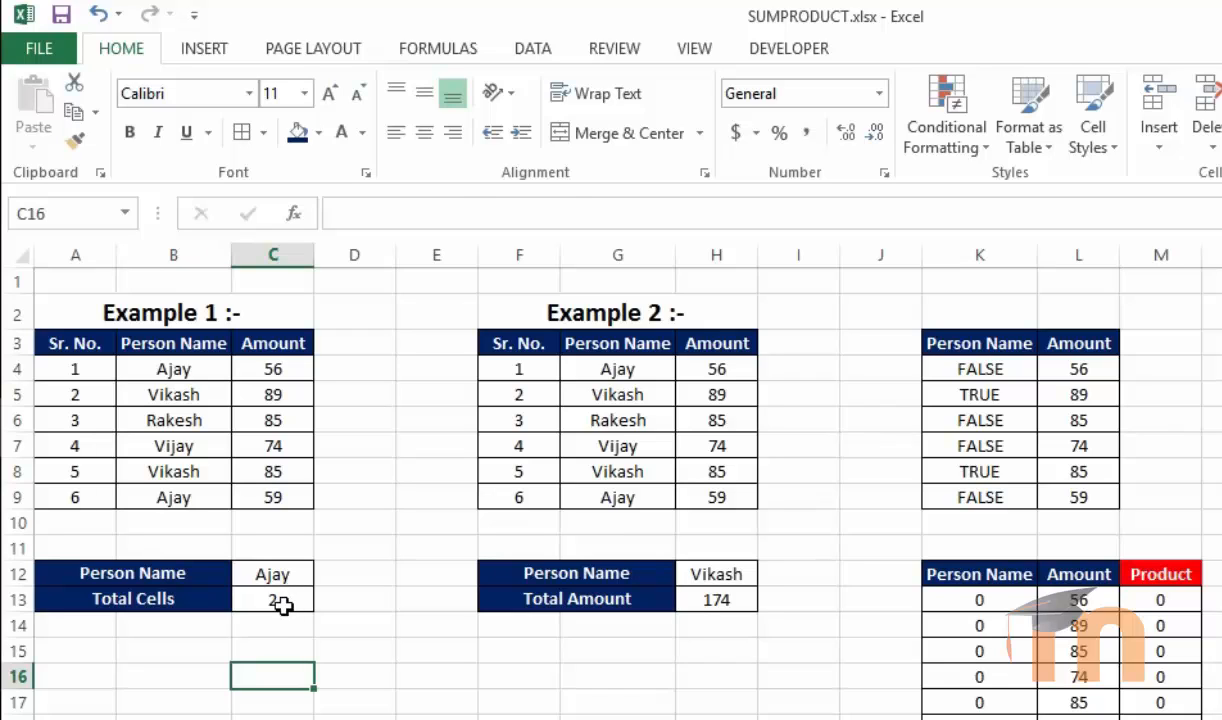
left_click(285, 601)
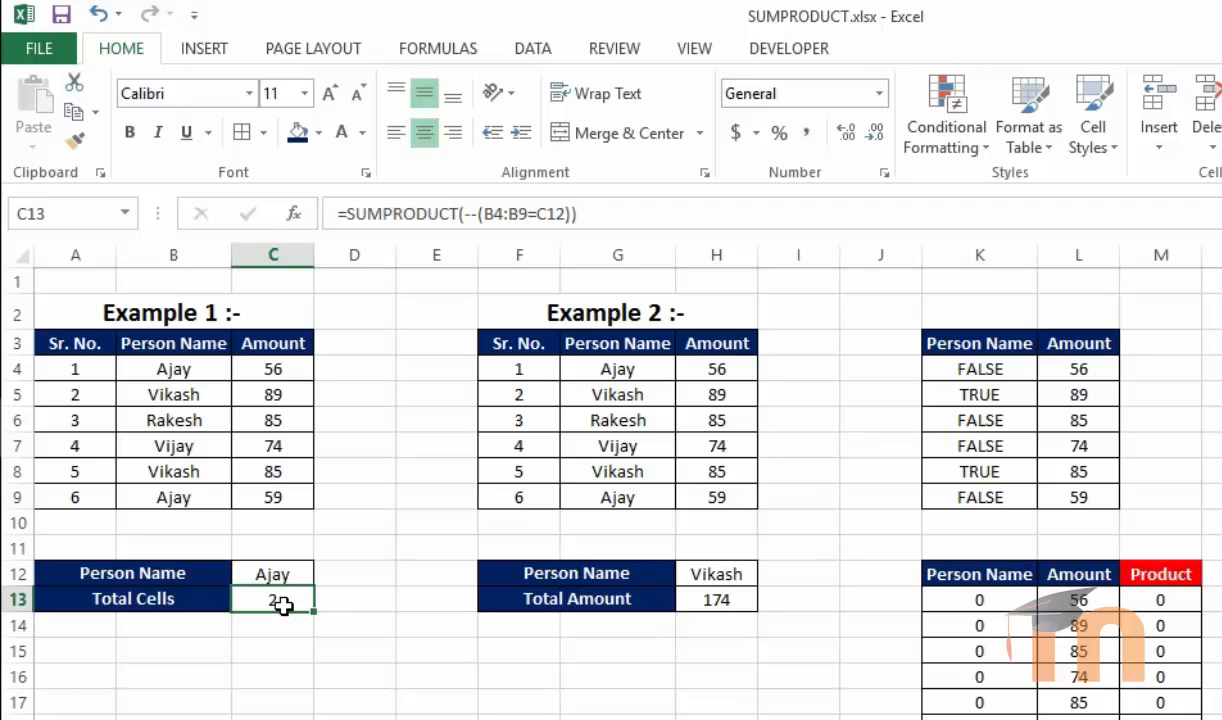
left_click(285, 573)
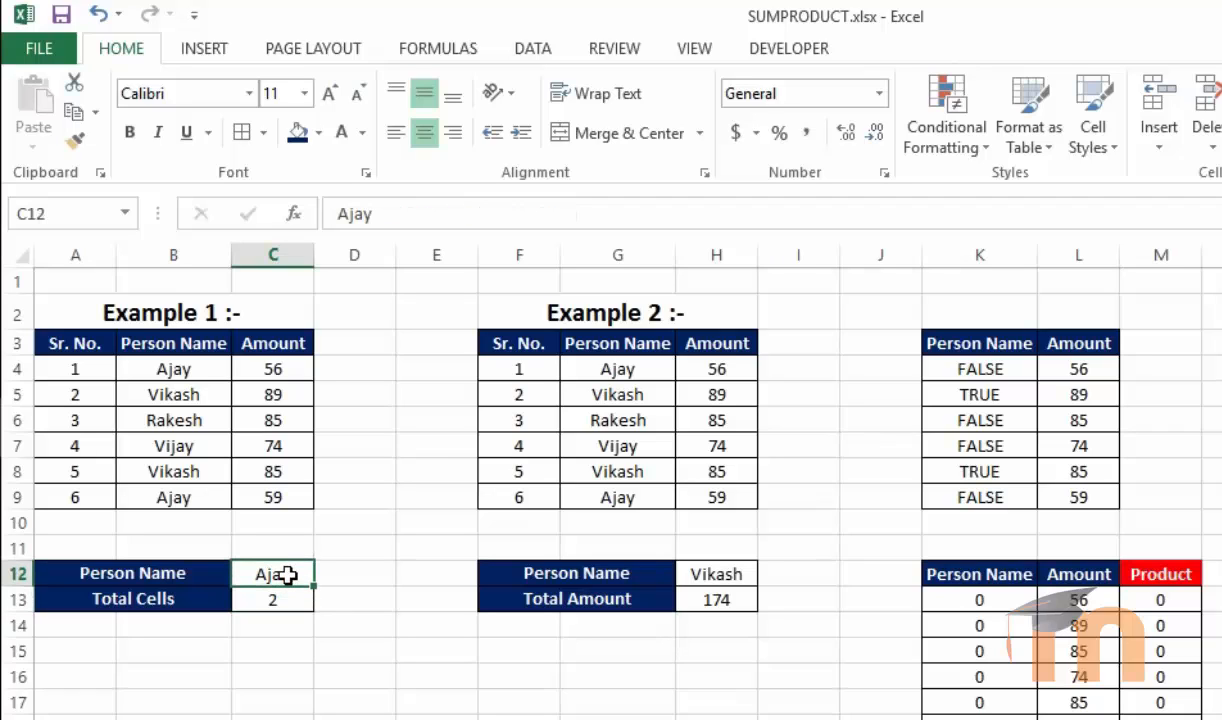
type("Vikash")
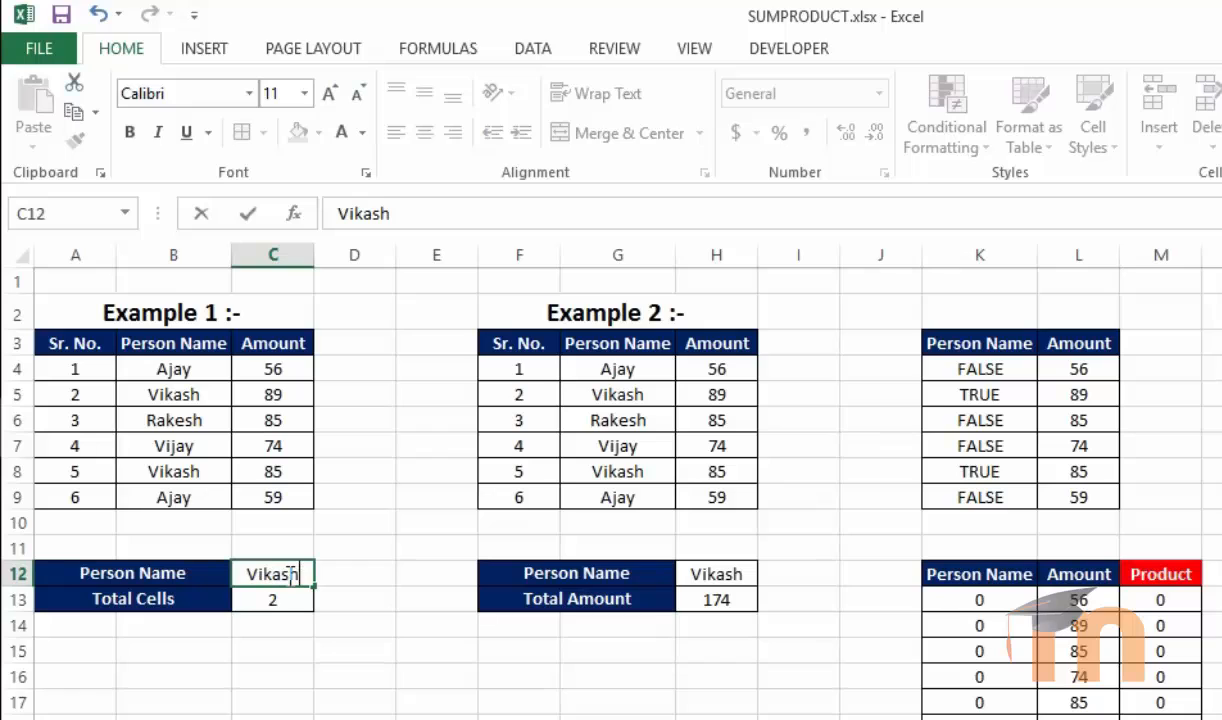
key("Return")
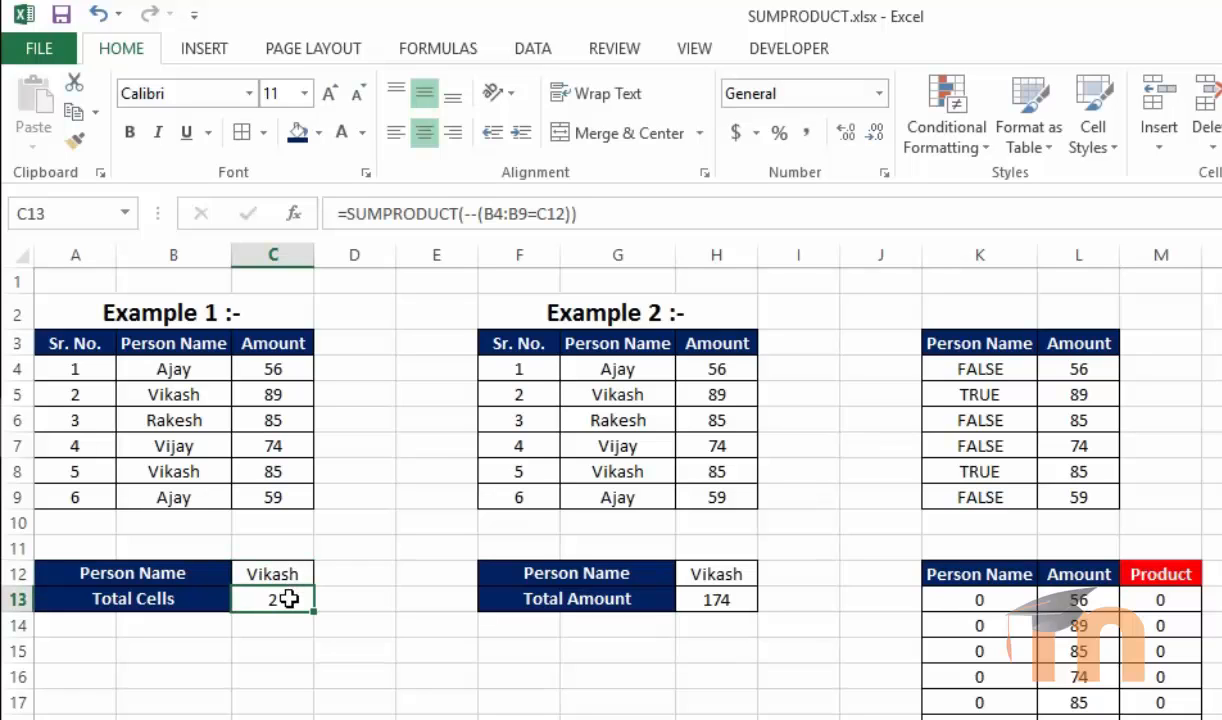
Change the Person Name in C12 to Rakesh to test the counting formula
left_click(294, 568)
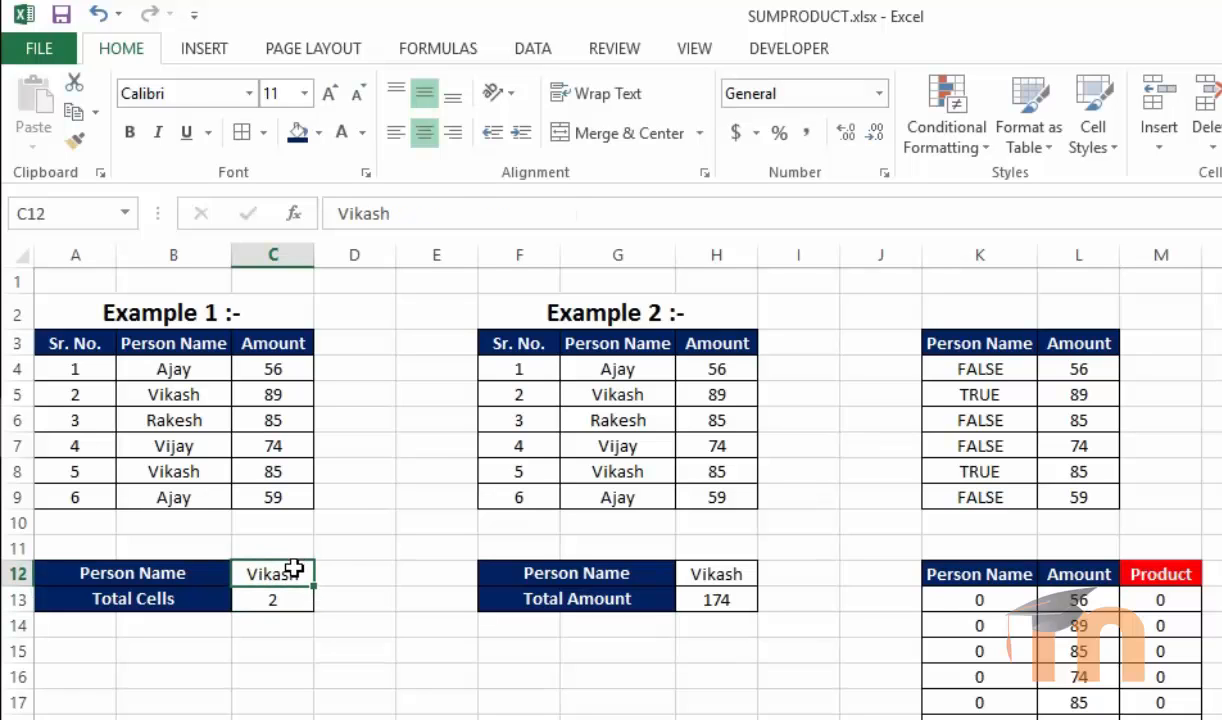
type("ra")
key("BackSpace")
key("BackSpace")
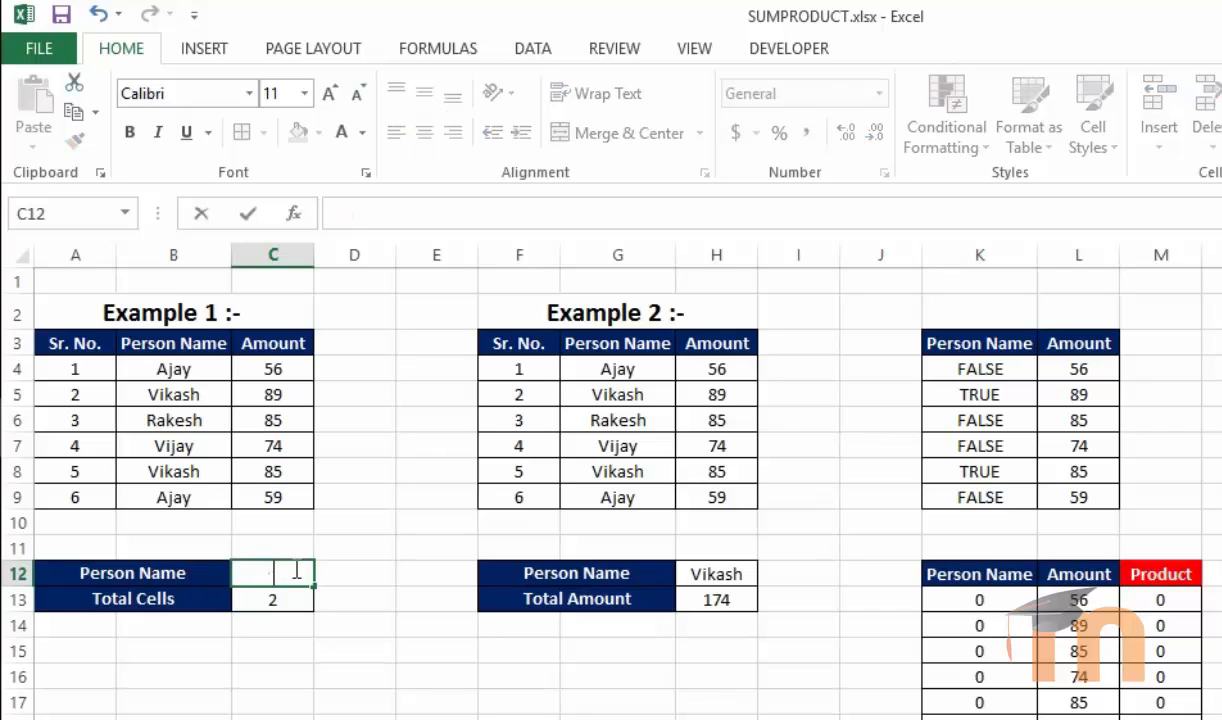
type("Rakesh")
key("Return")
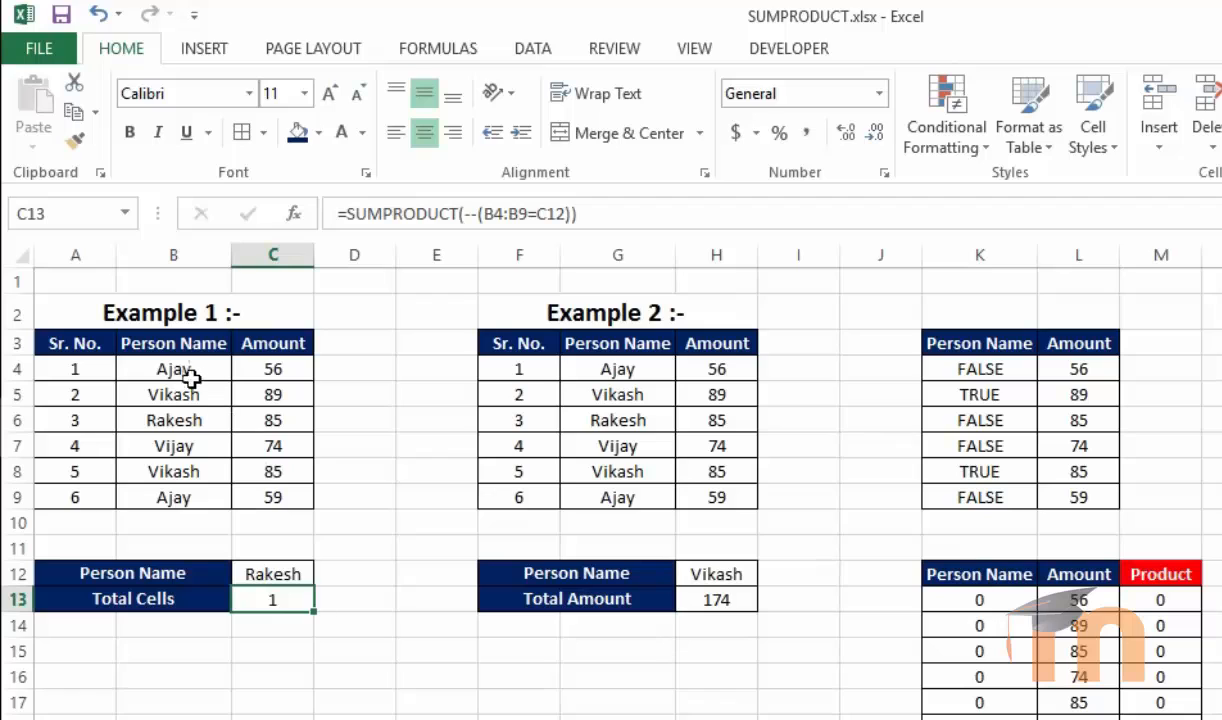
In C15, enter =SUMPRODUCT(--(B4:B9="ajay")) to count Ajay with a typed text criterion
left_click(275, 570)
left_click(266, 622)
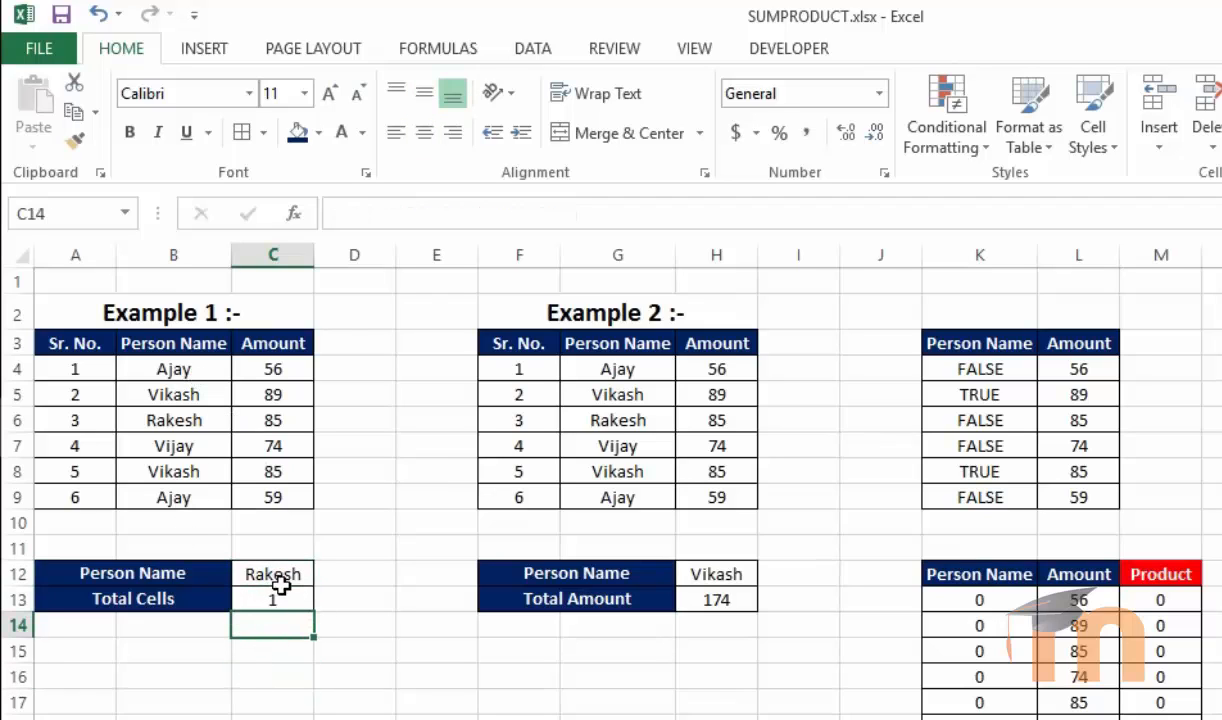
left_click(280, 595)
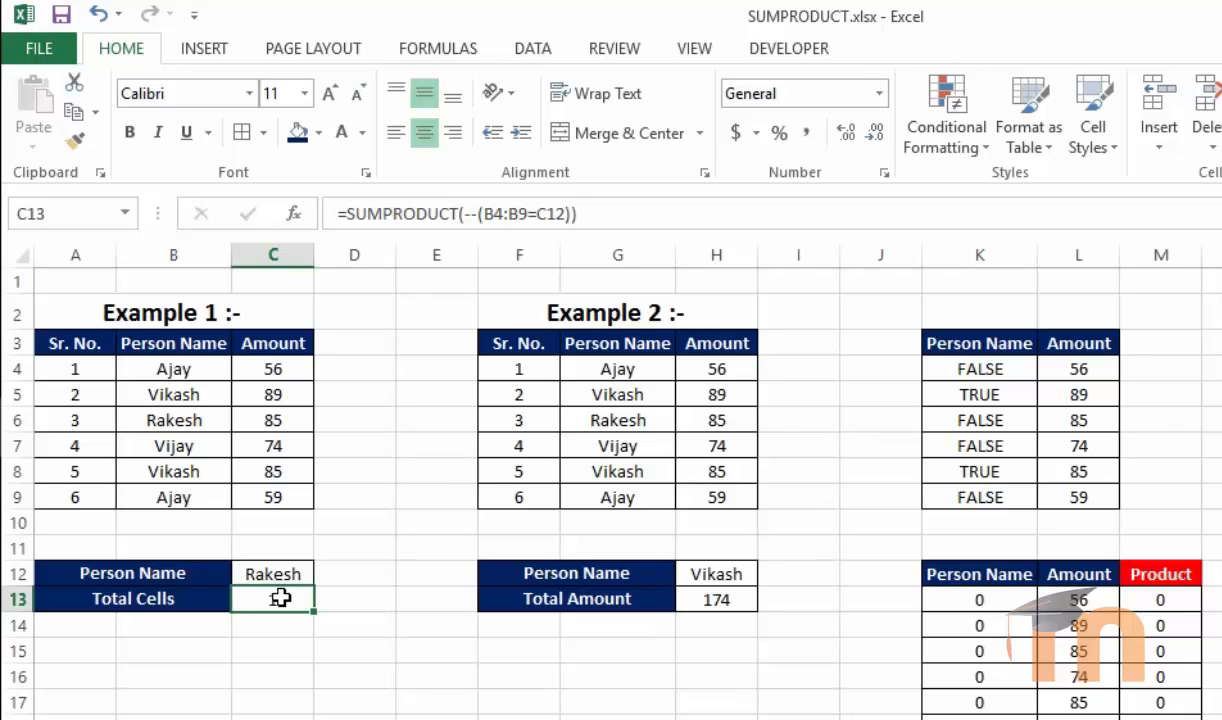
left_click(291, 650)
type("=")
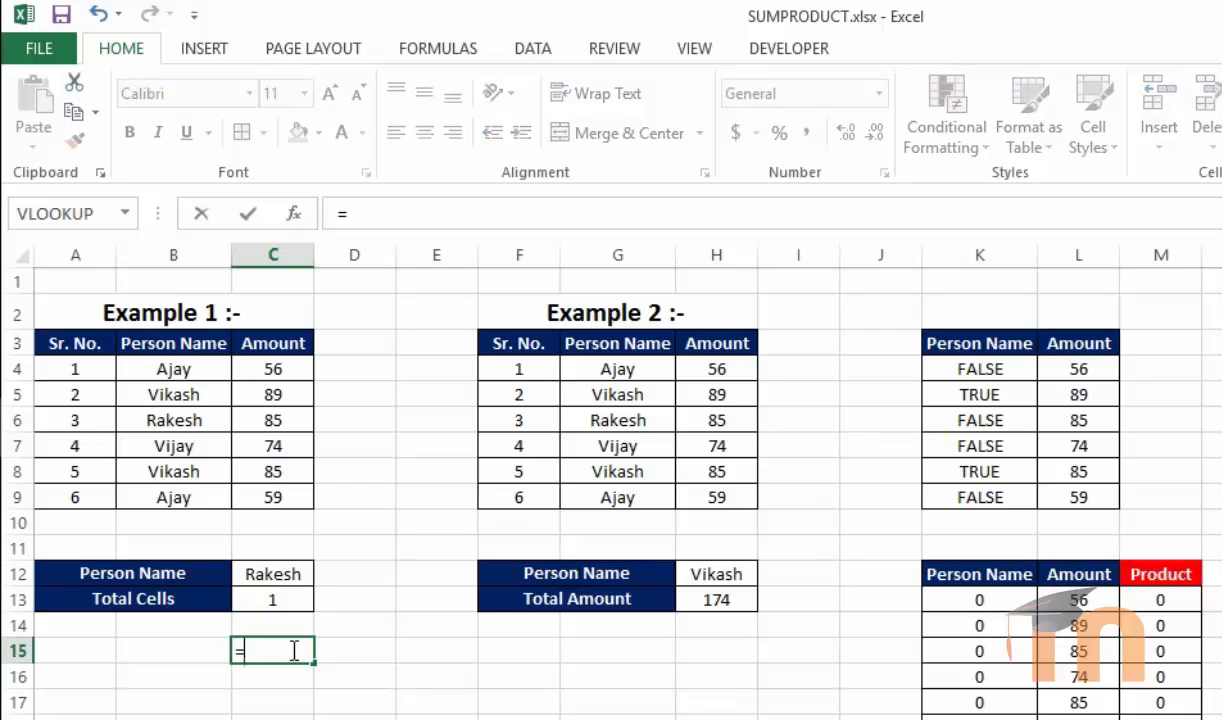
type("sump")
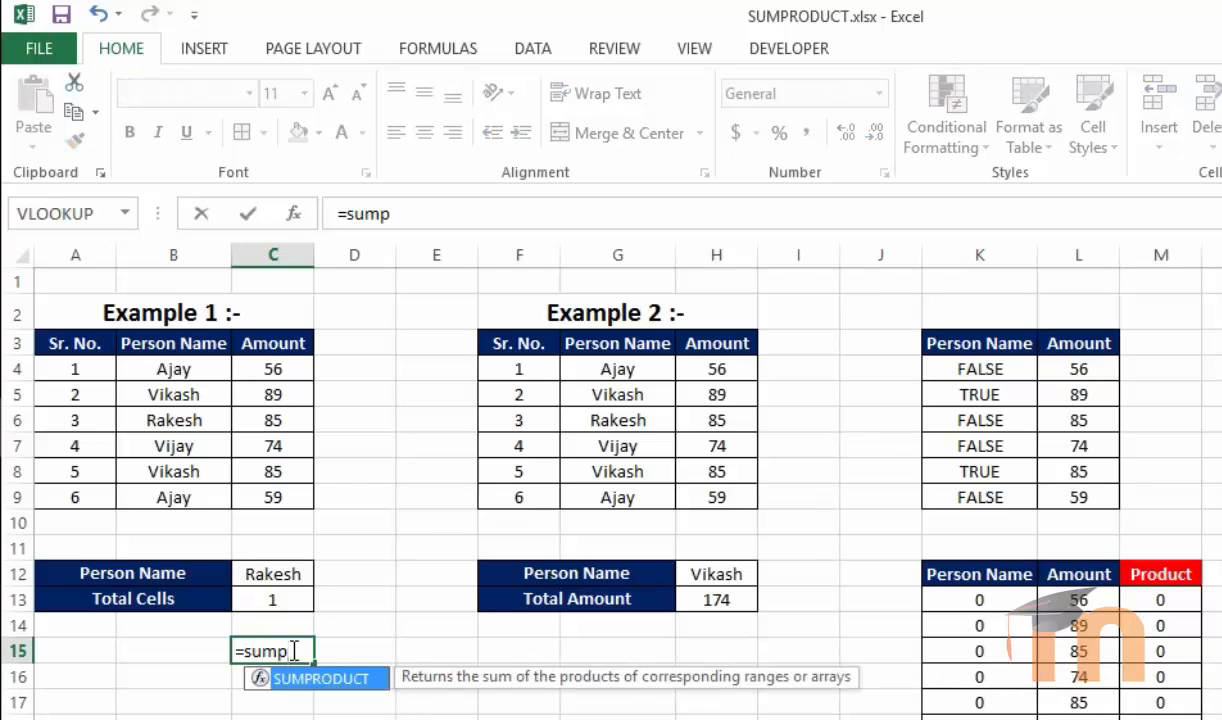
key("Tab")
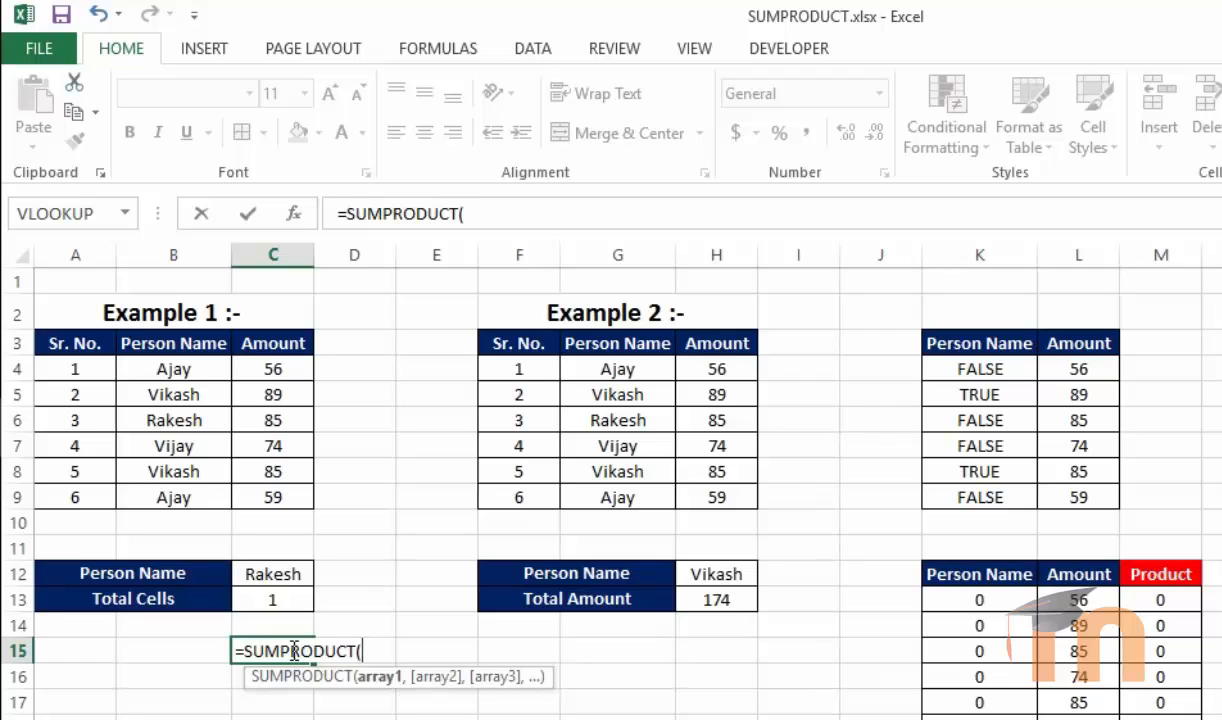
type("--(")
left_click_drag(187, 370, 187, 486)
type("=")
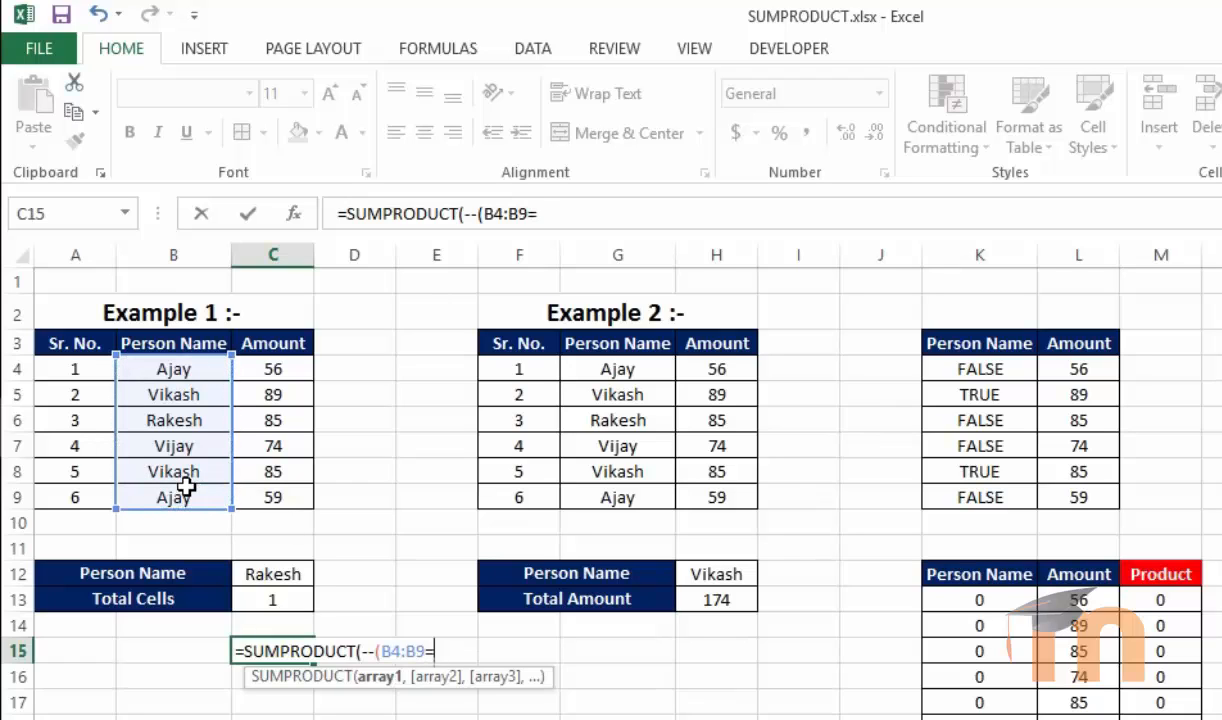
type("\"ajay\"))")
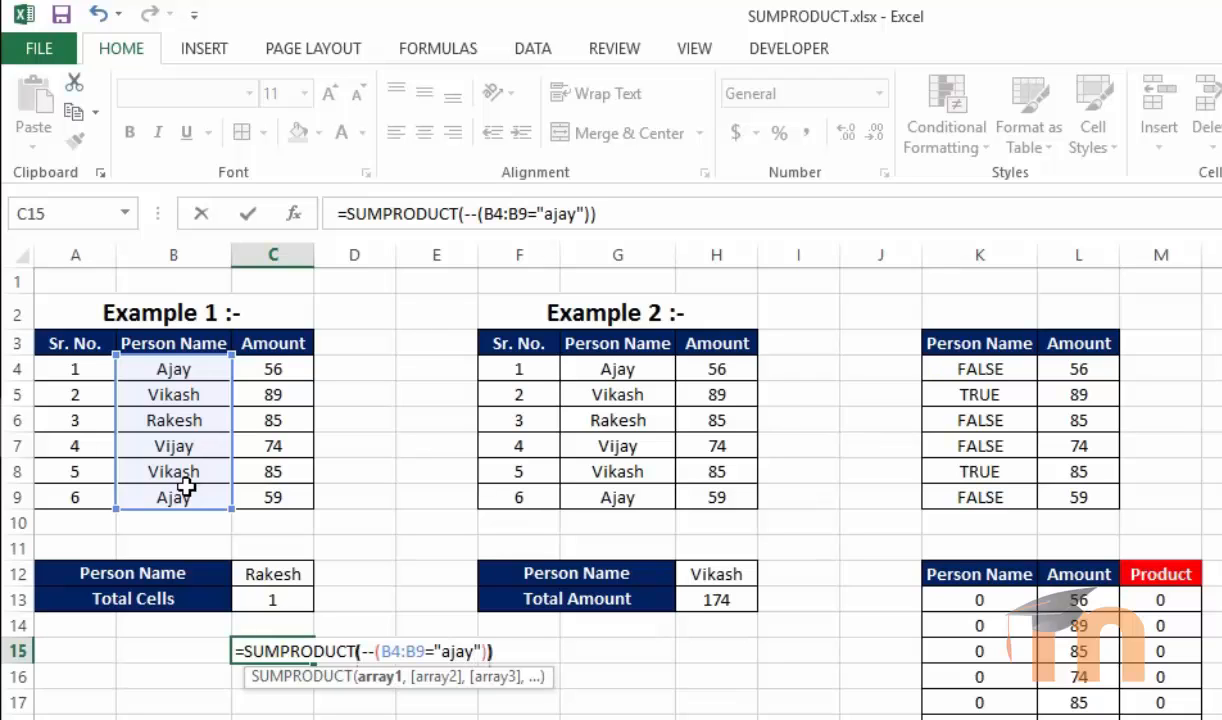
key("Return")
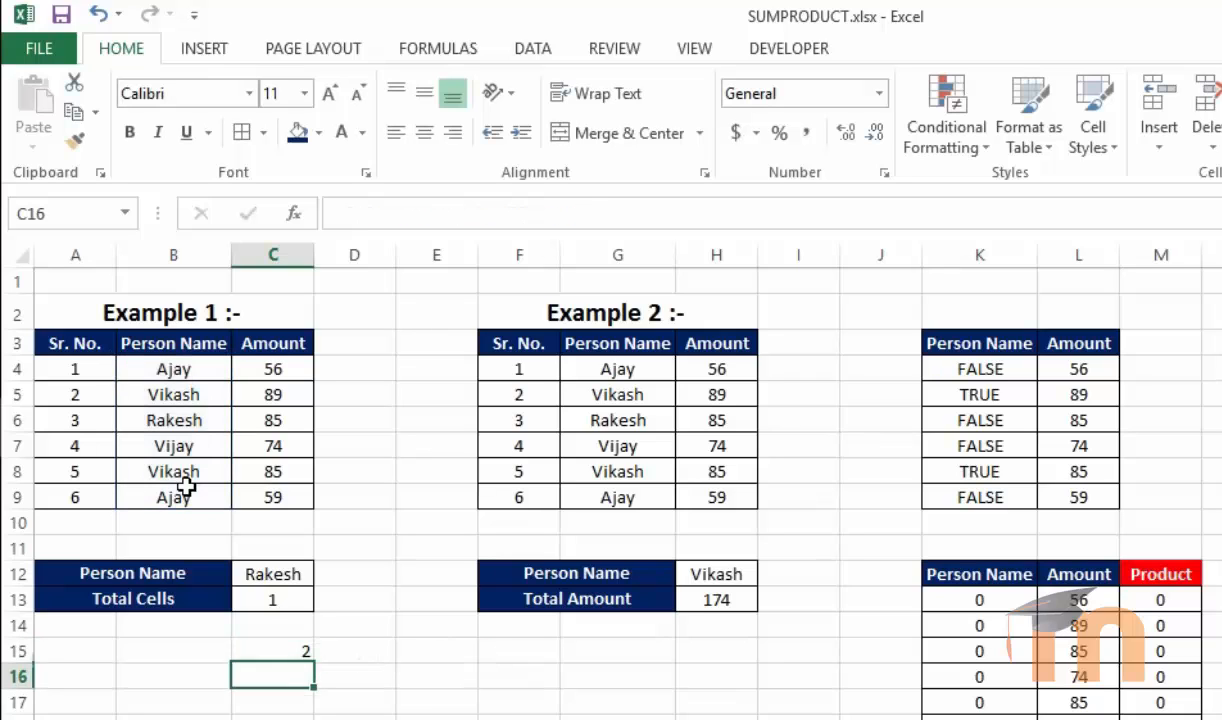
Edit the C15 formula's criterion from the typed name to "rakesh"
left_click(271, 600)
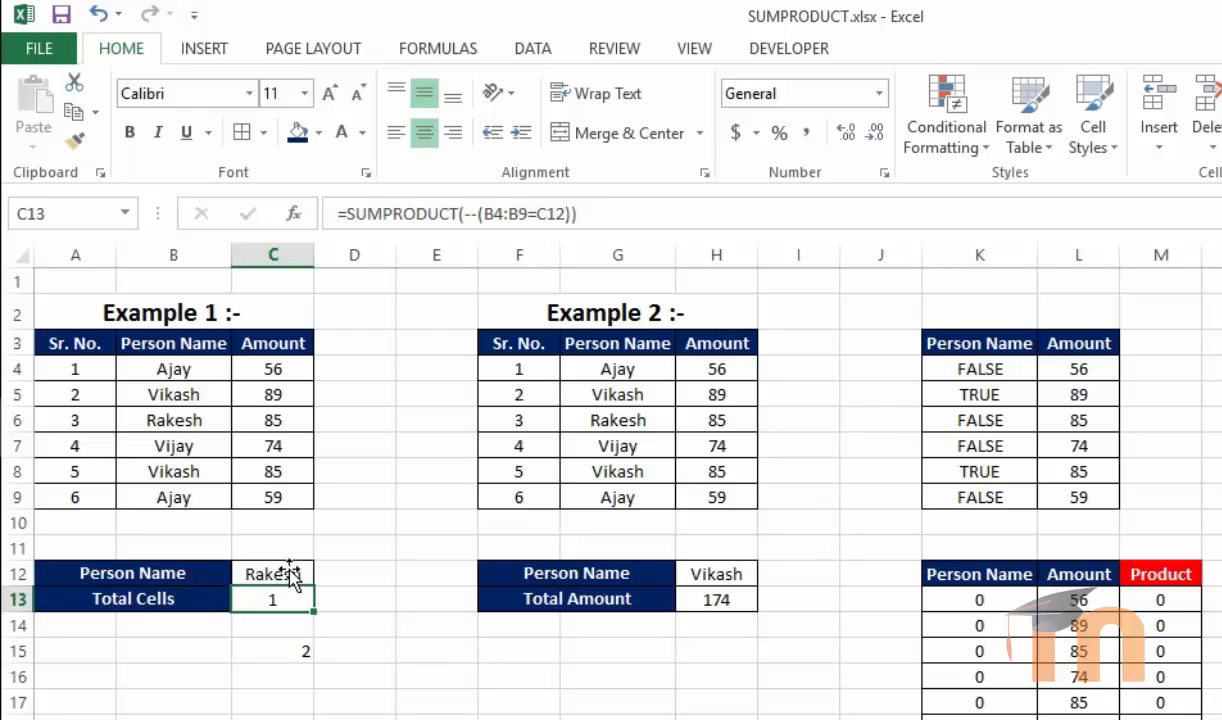
left_click(288, 568)
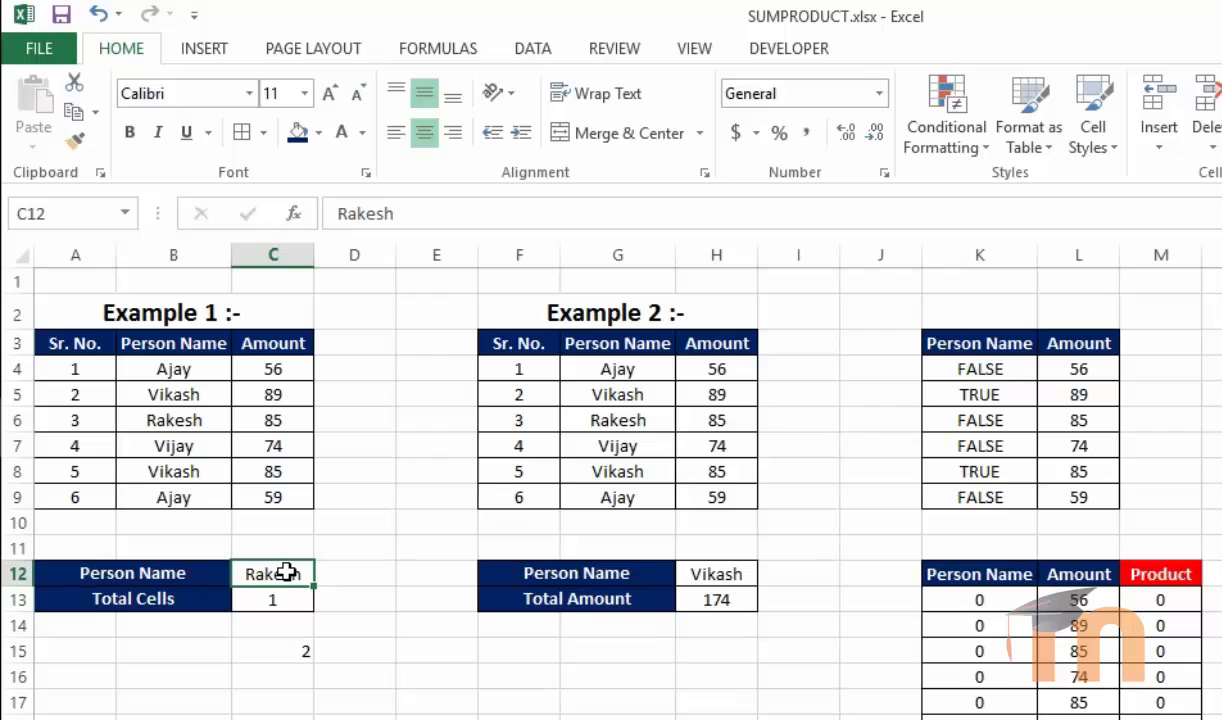
left_click(281, 598)
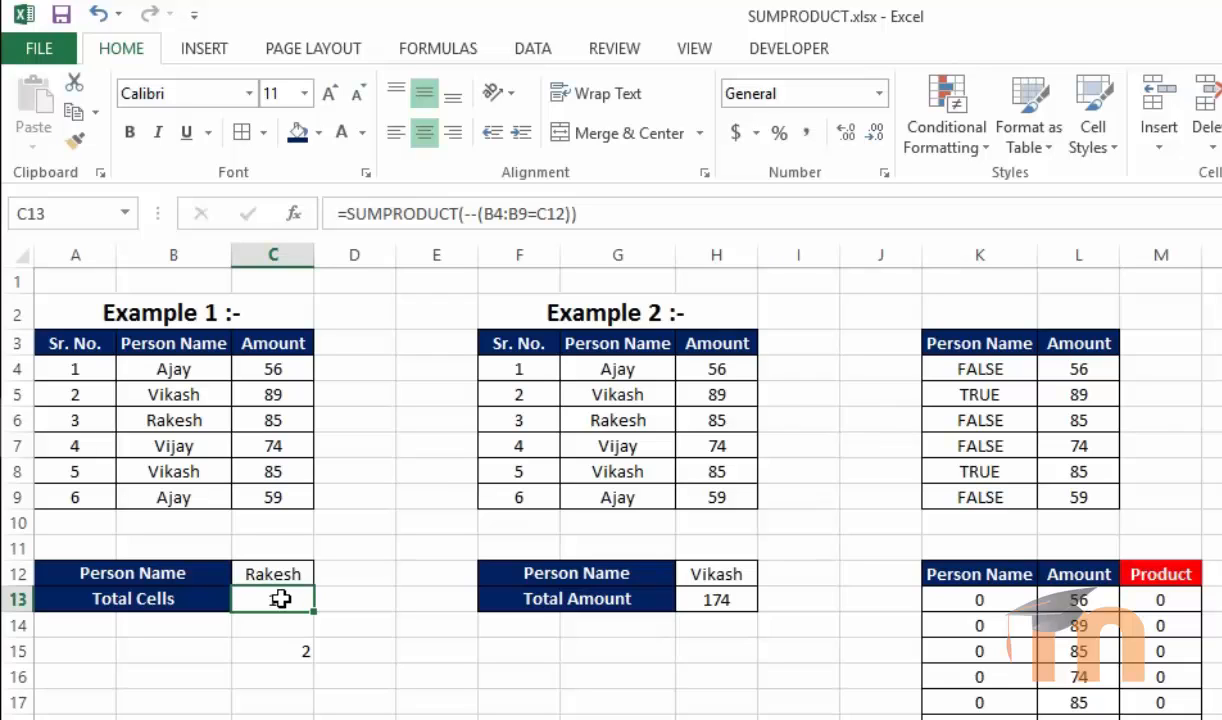
left_click(292, 652)
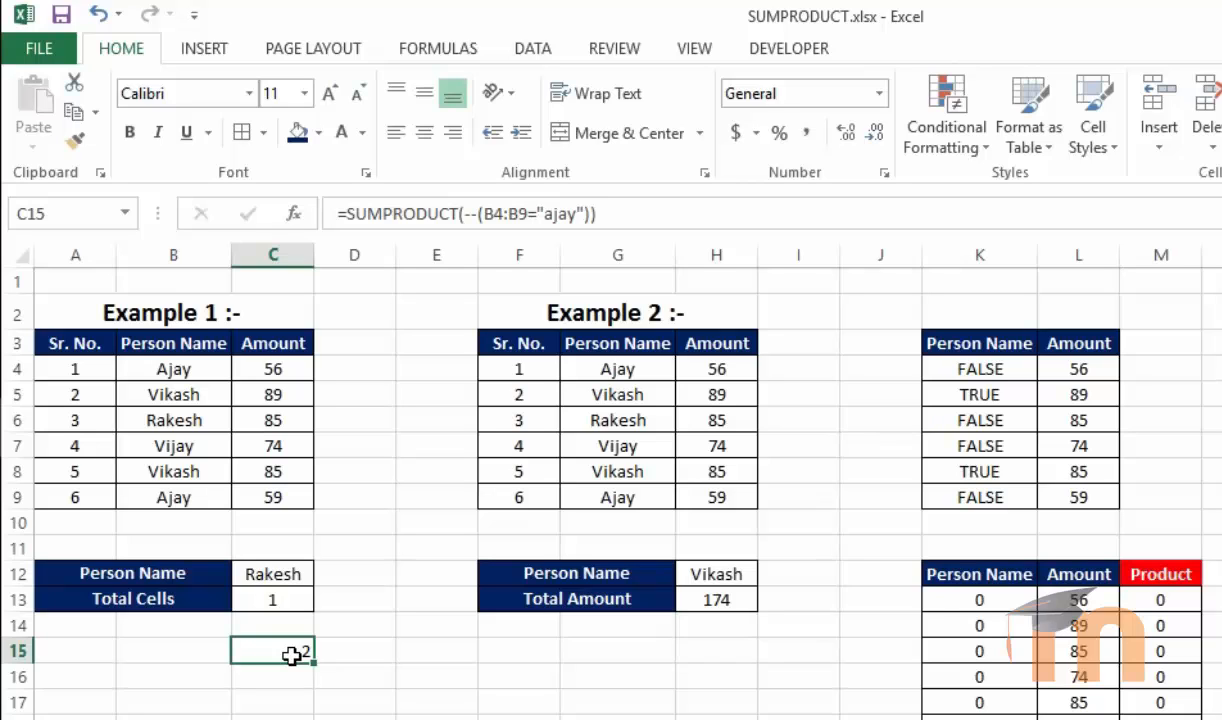
double_click(291, 655)
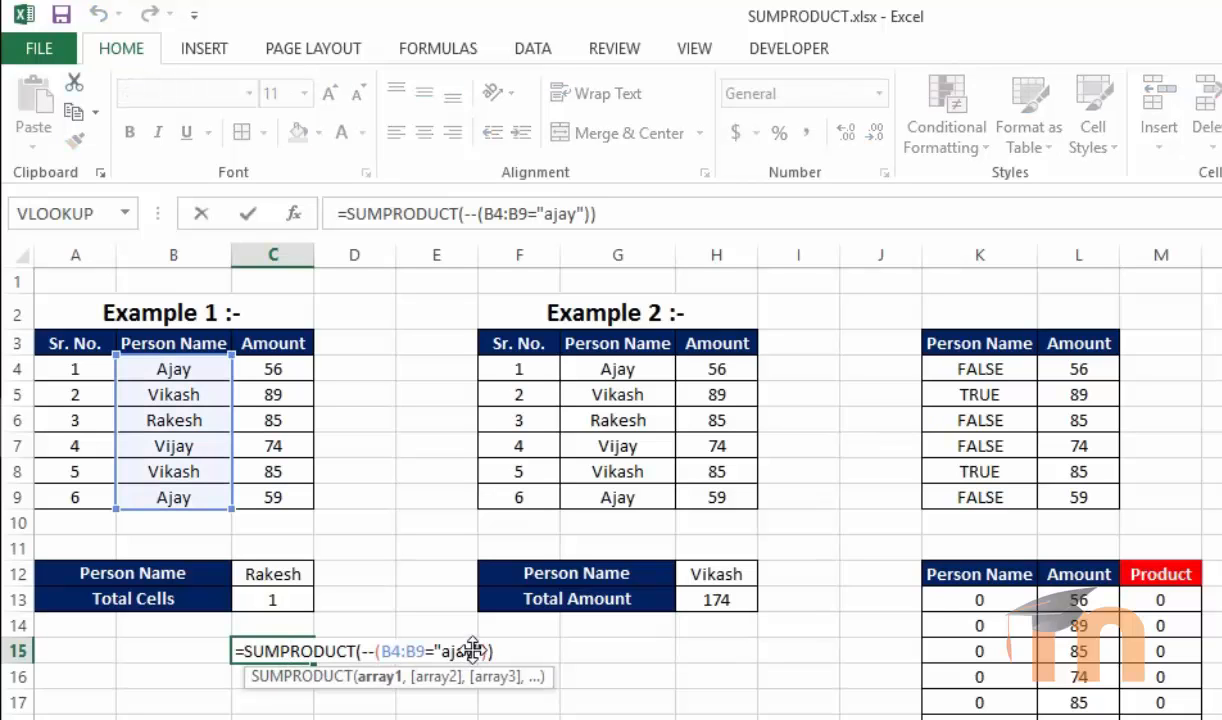
key("BackSpace")
key("BackSpace")
key("BackSpace")
key("BackSpace")
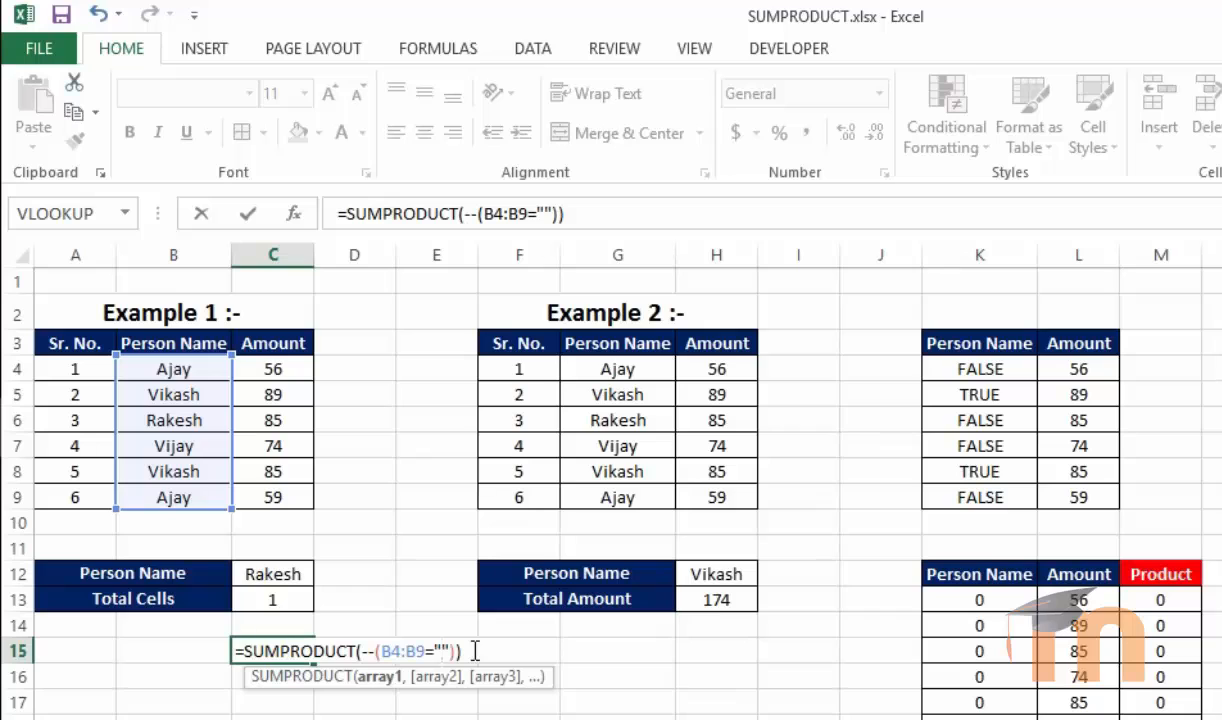
type("rakesh")
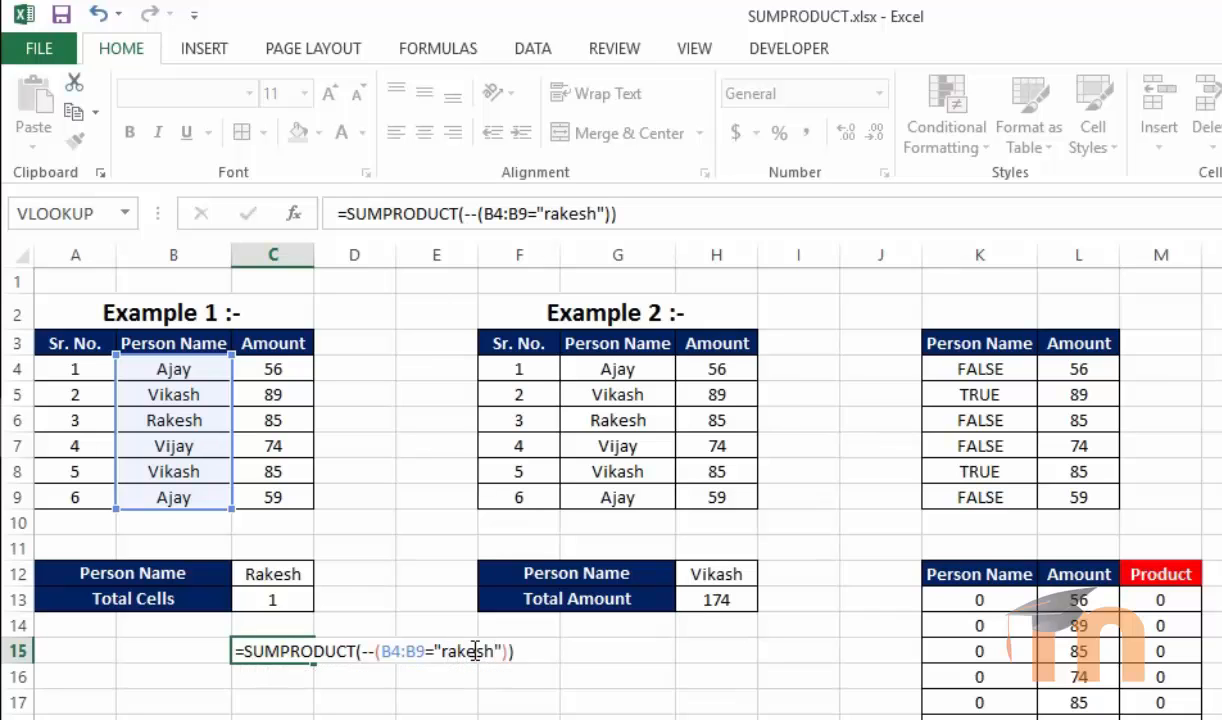
key("Return")
Clear the test formula from C15
left_click(281, 645)
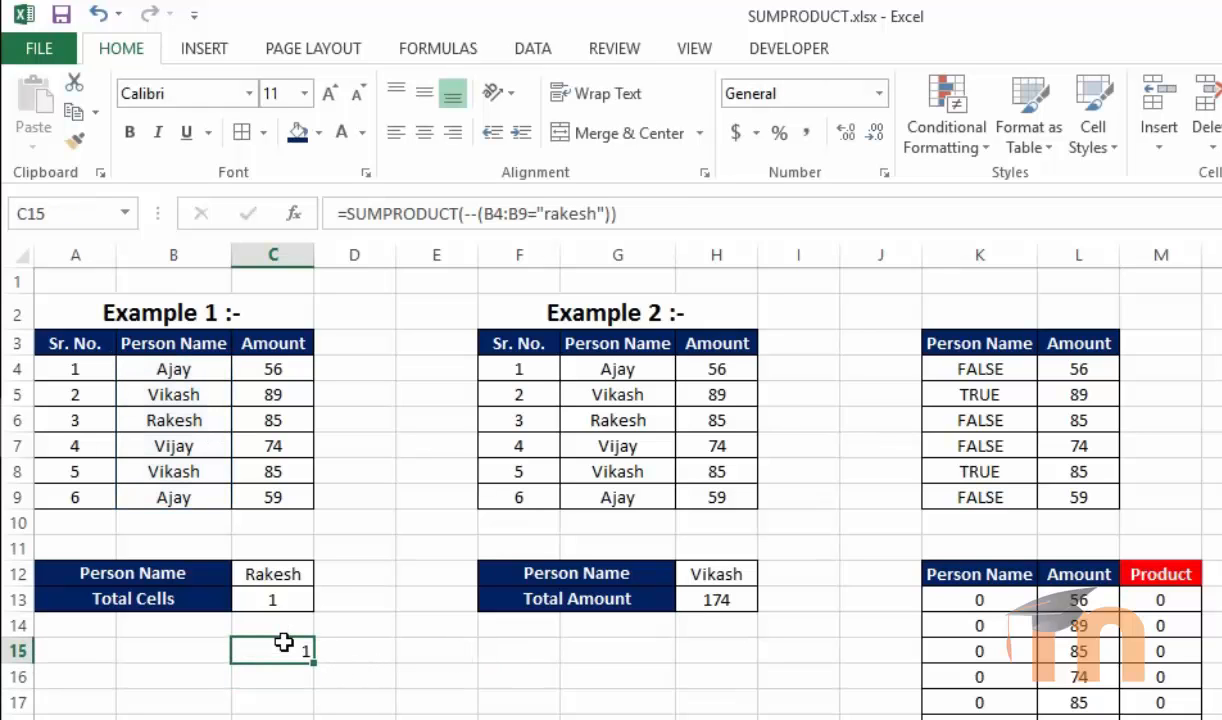
key("Delete")
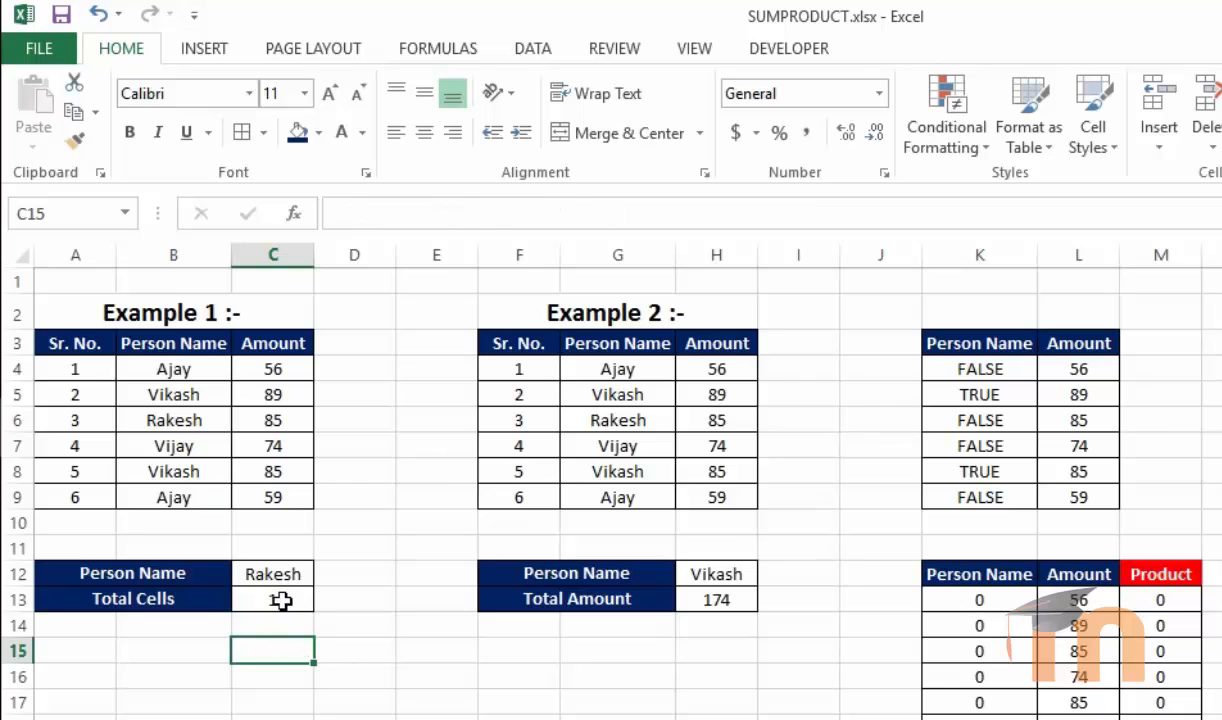
left_click(274, 598)
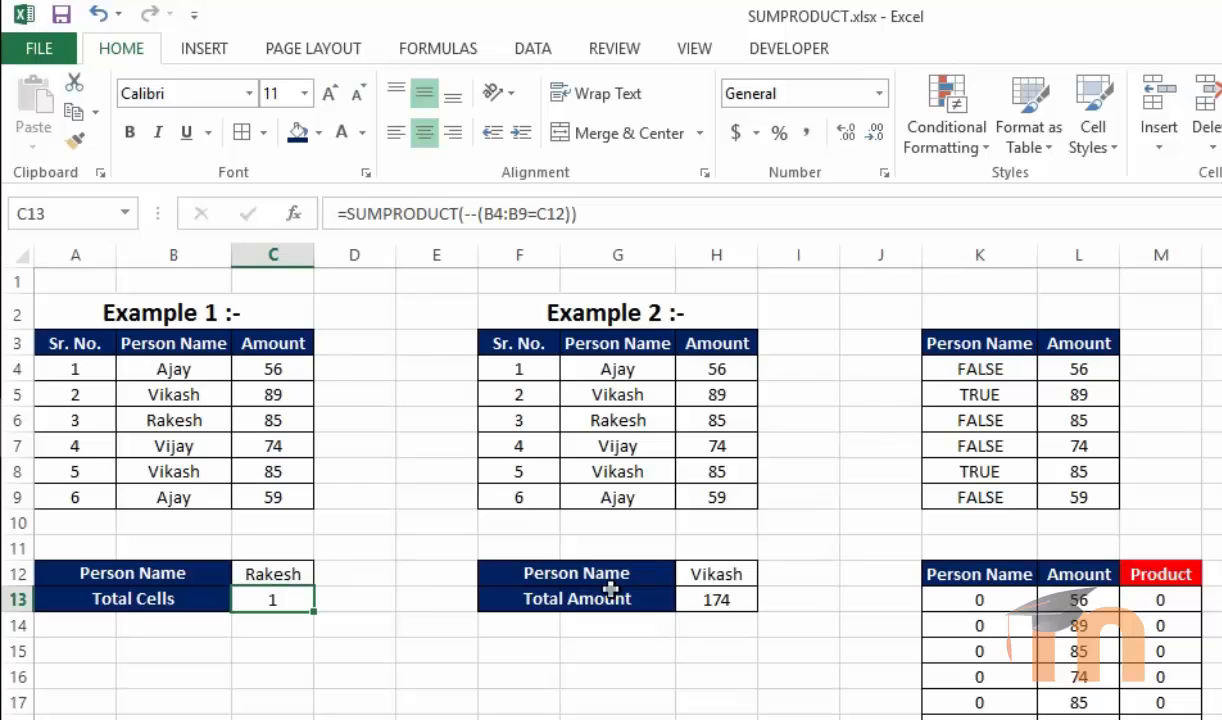
Clear the Example 2 Total Amount cell H13 and start a SUMPRODUCT formula there
left_click(709, 597)
left_click(711, 714)
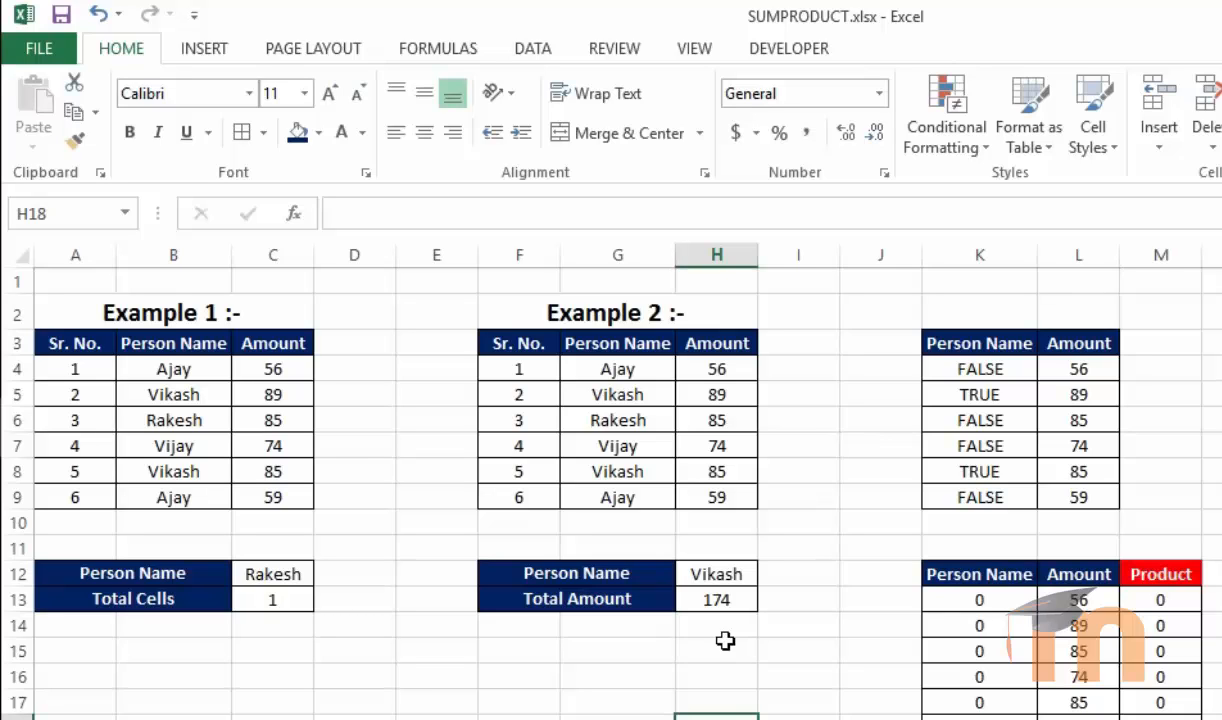
left_click(615, 364)
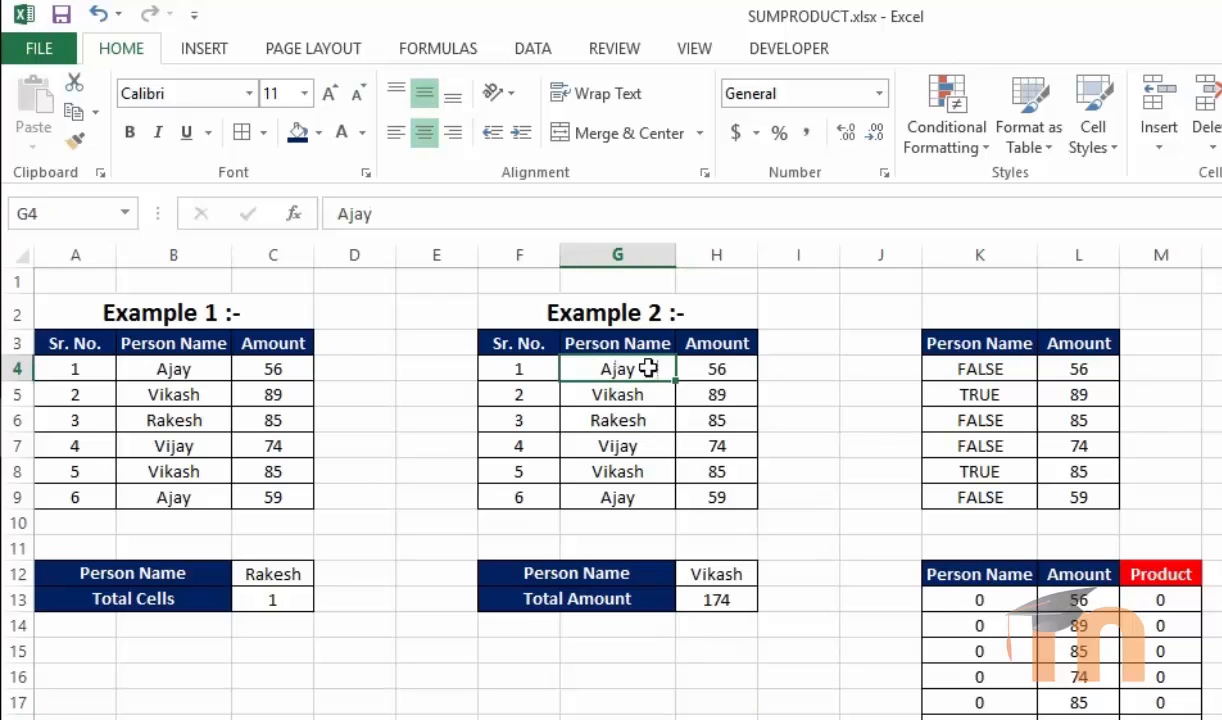
left_click(715, 366)
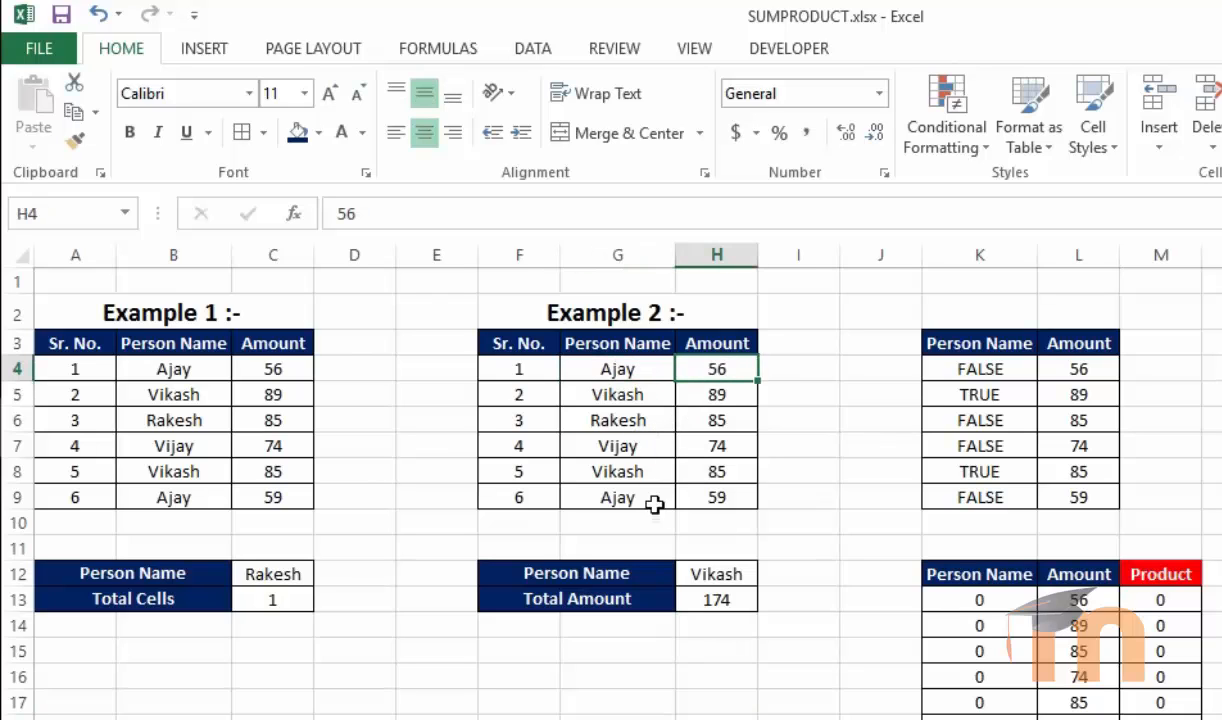
left_click(707, 497)
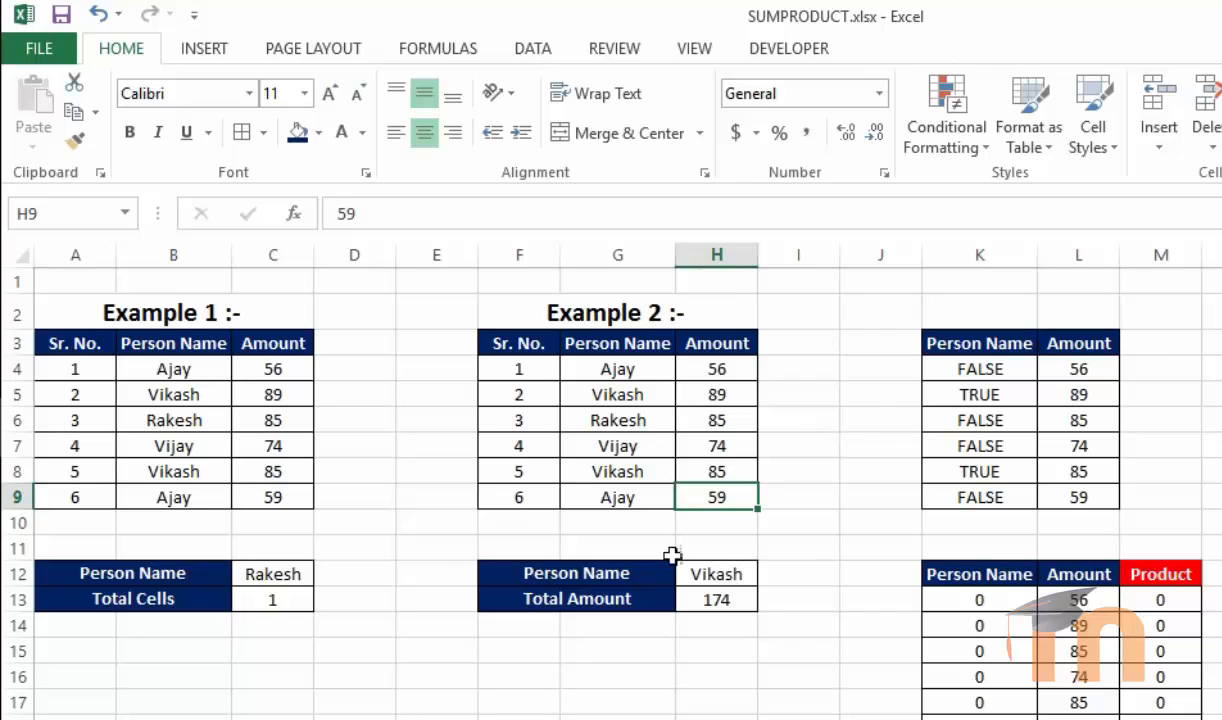
left_click(720, 600)
double_click(720, 600)
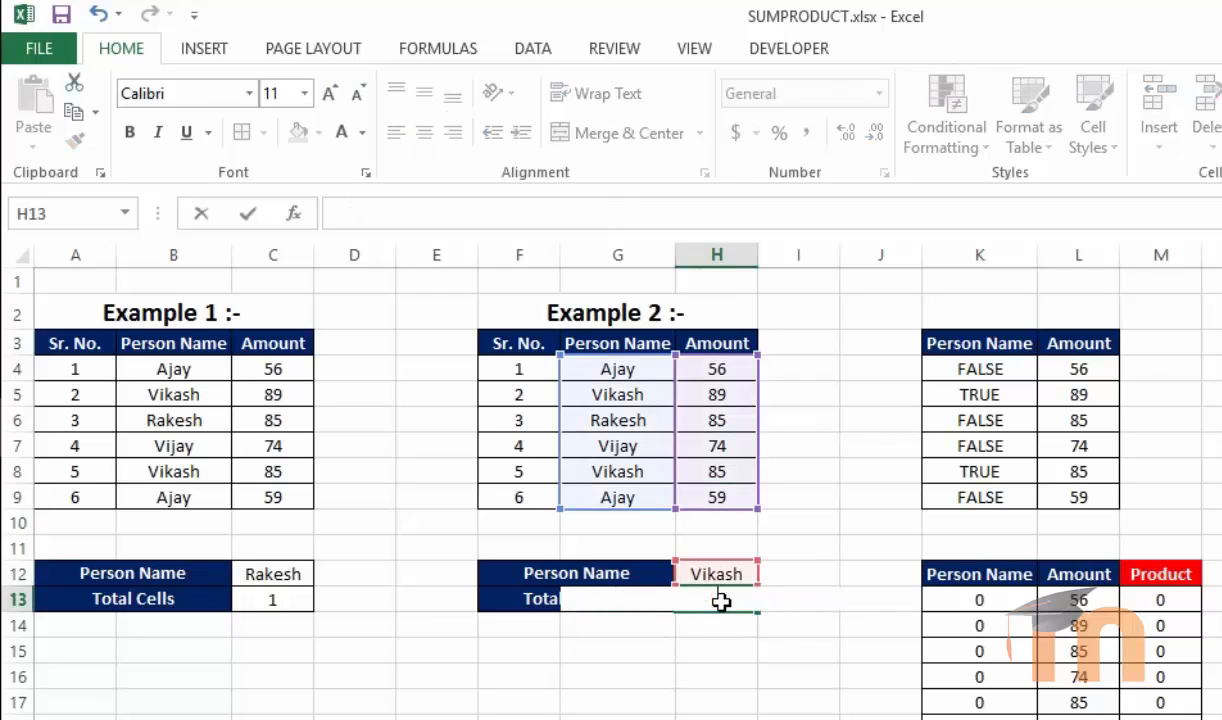
type("=sumpr")
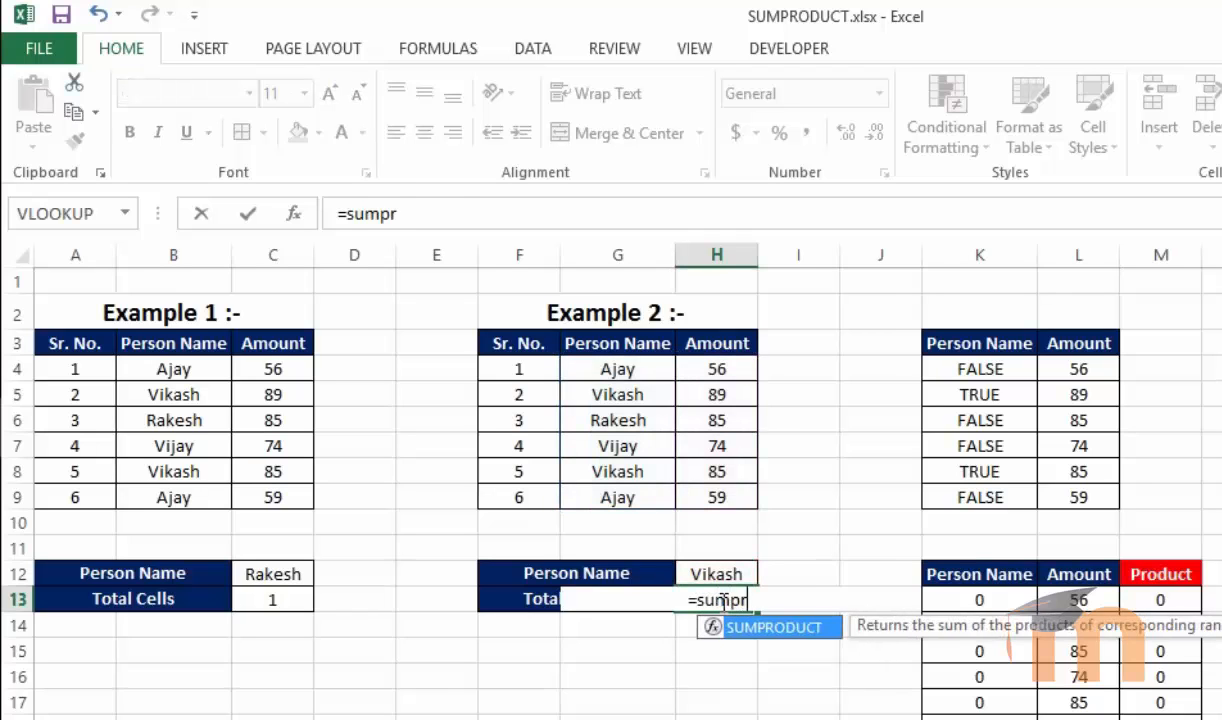
key("Tab")
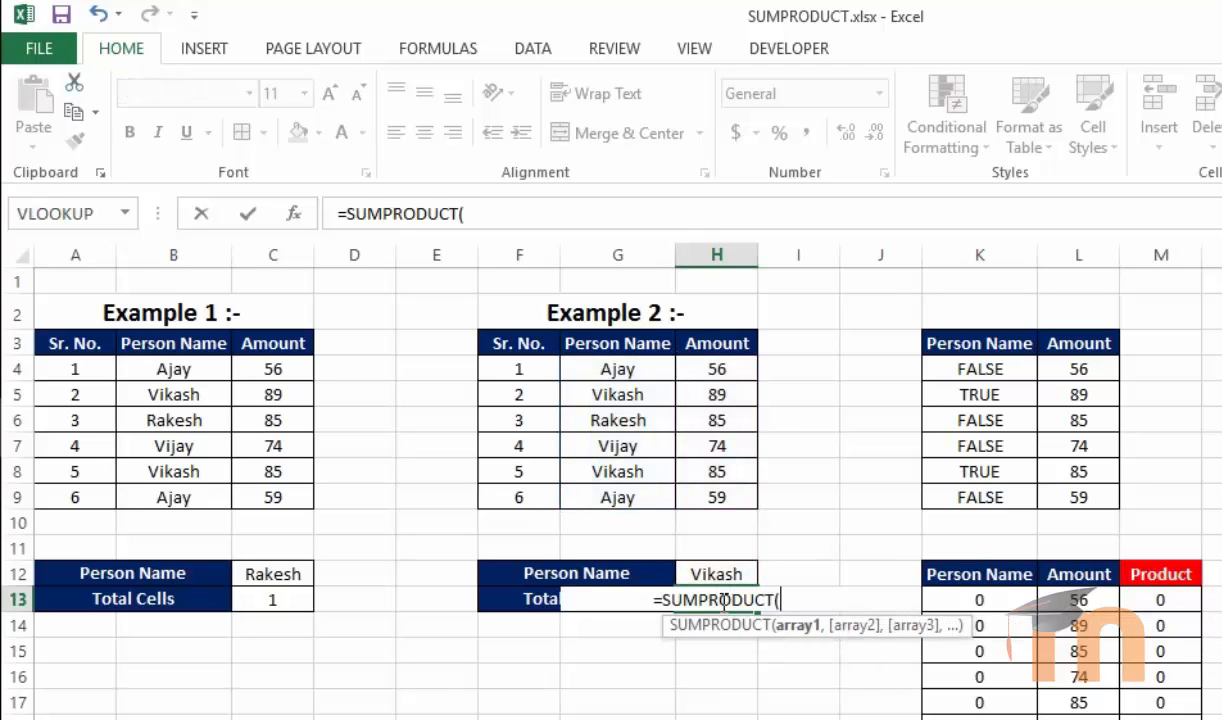
Complete the H13 formula as =SUMPRODUCT(--(G4:G9=H12),H4:H9) to total the amounts for the person named in H12
type("--")
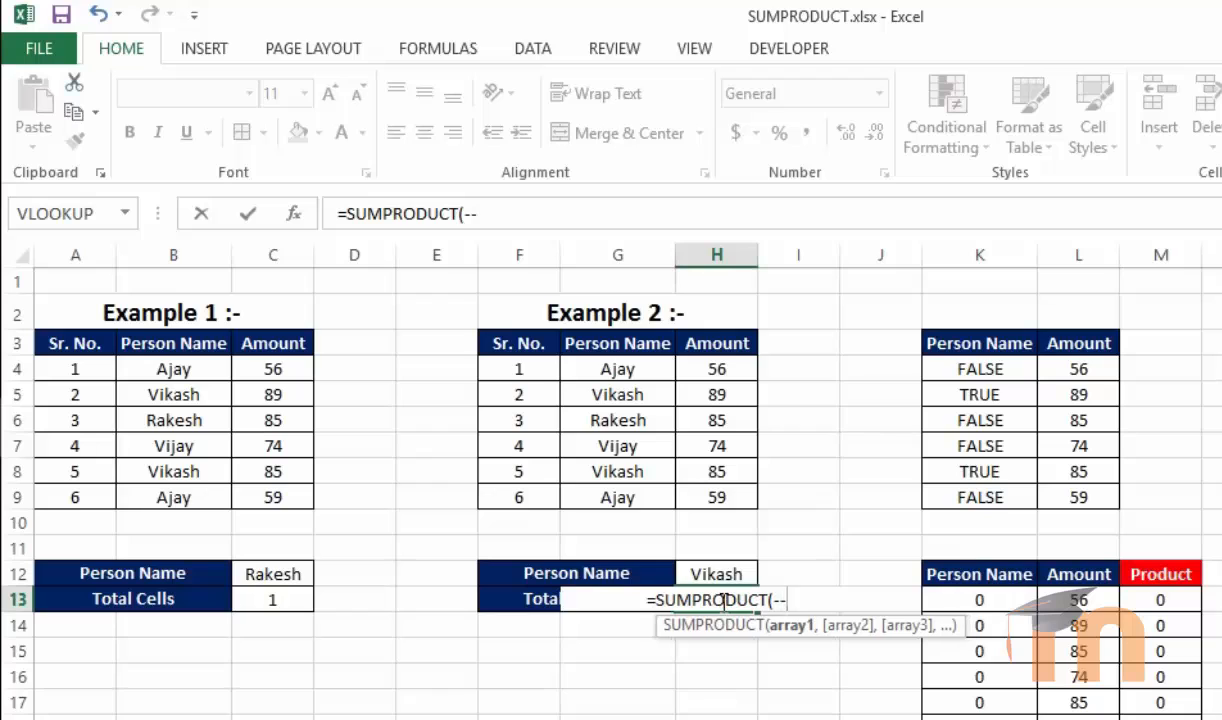
type("(")
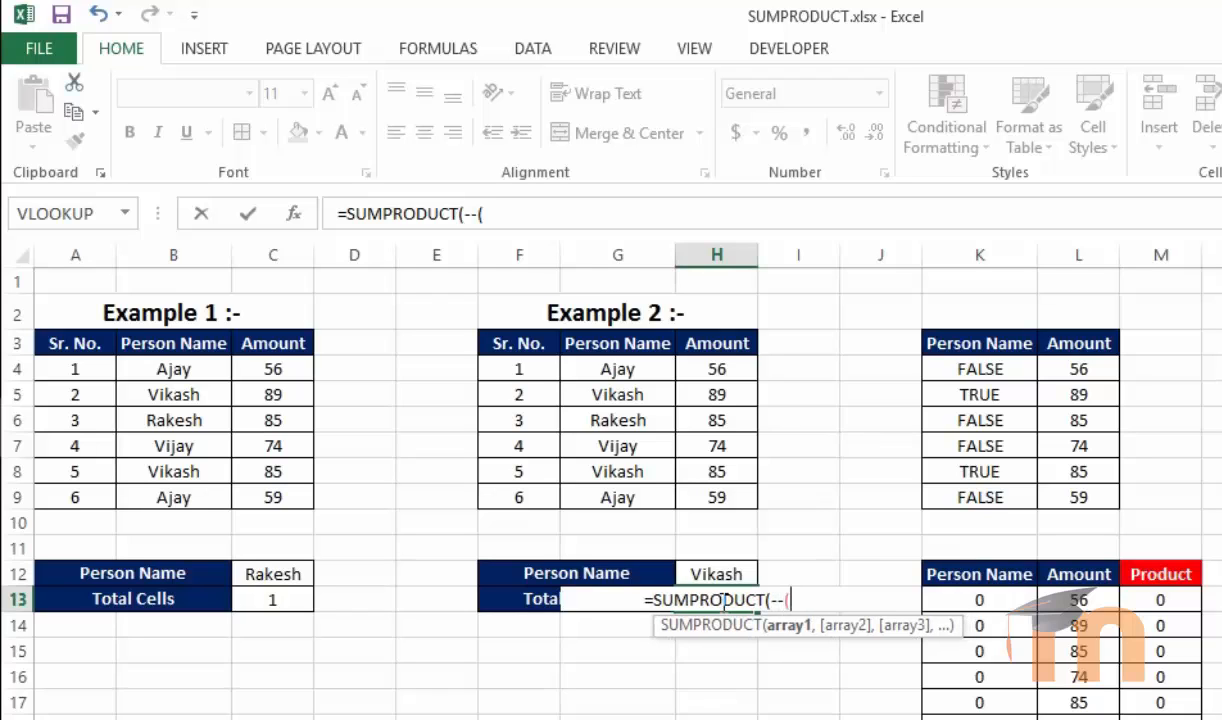
left_click_drag(617, 366, 633, 487)
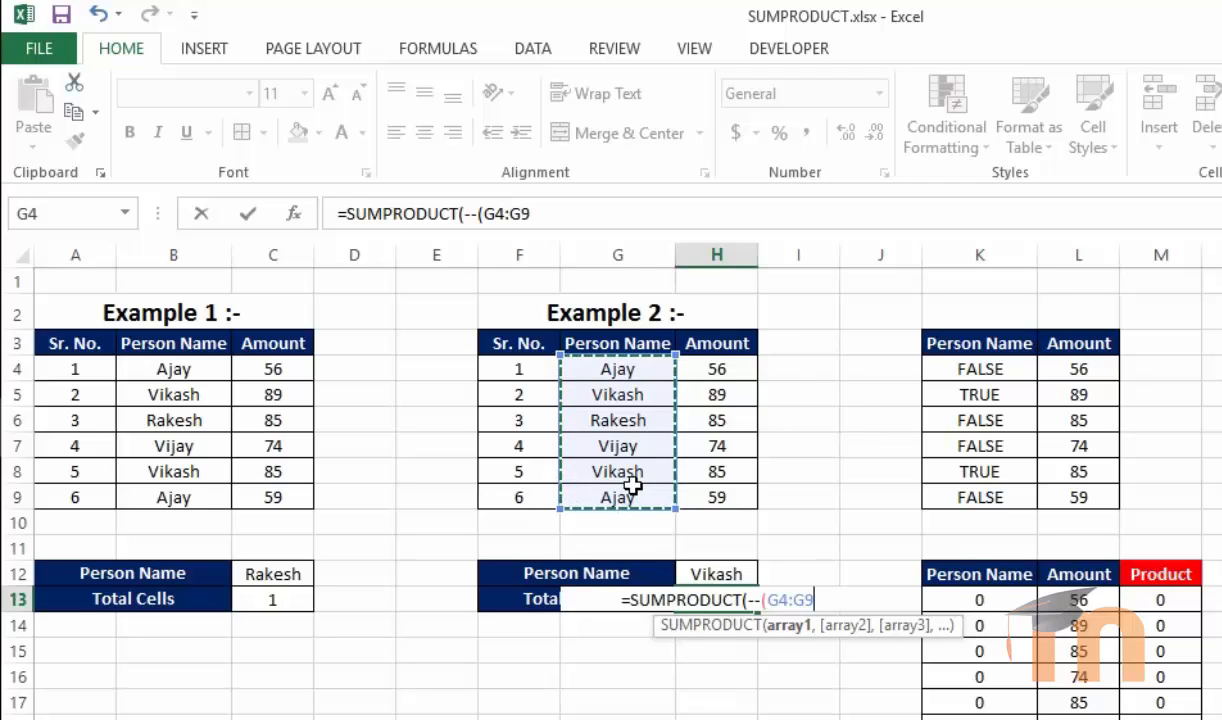
type("=")
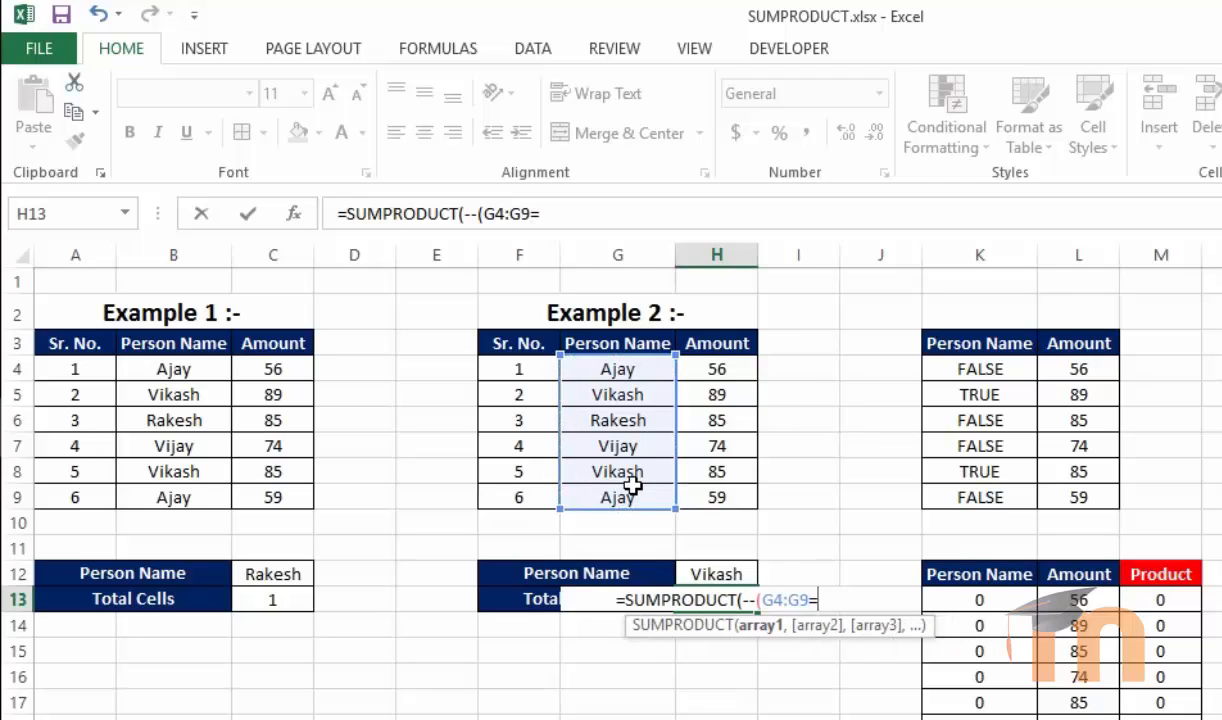
left_click(714, 573)
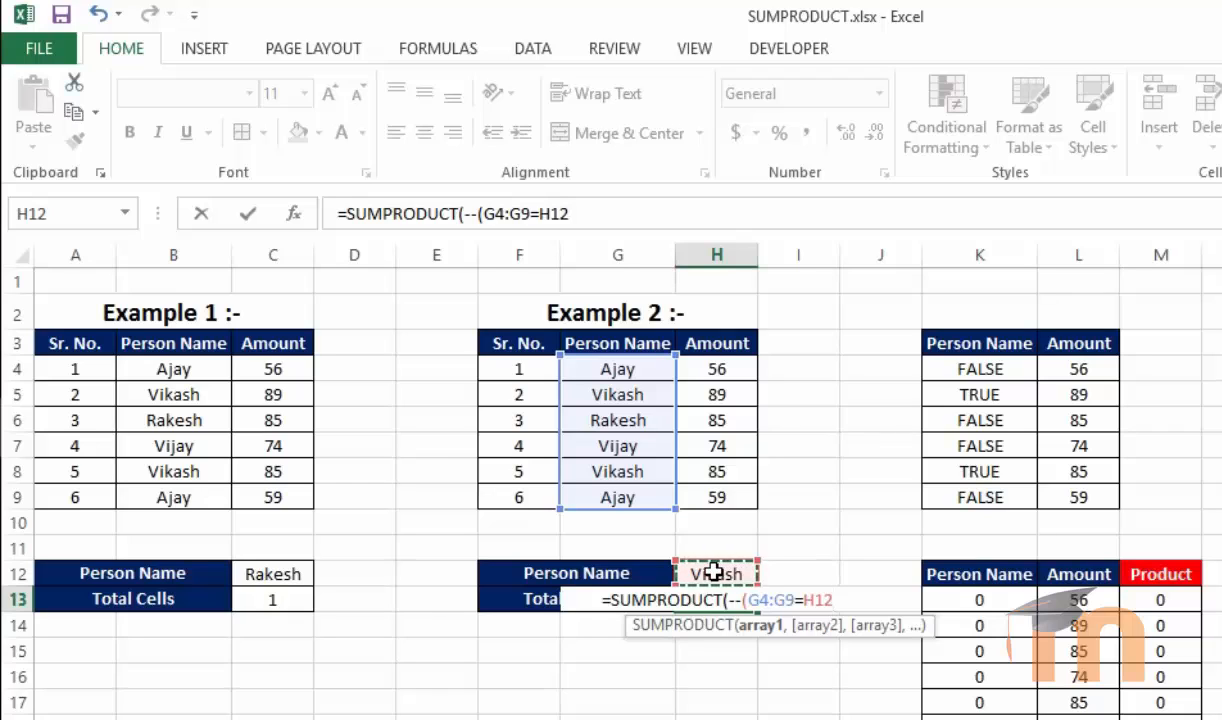
type(")")
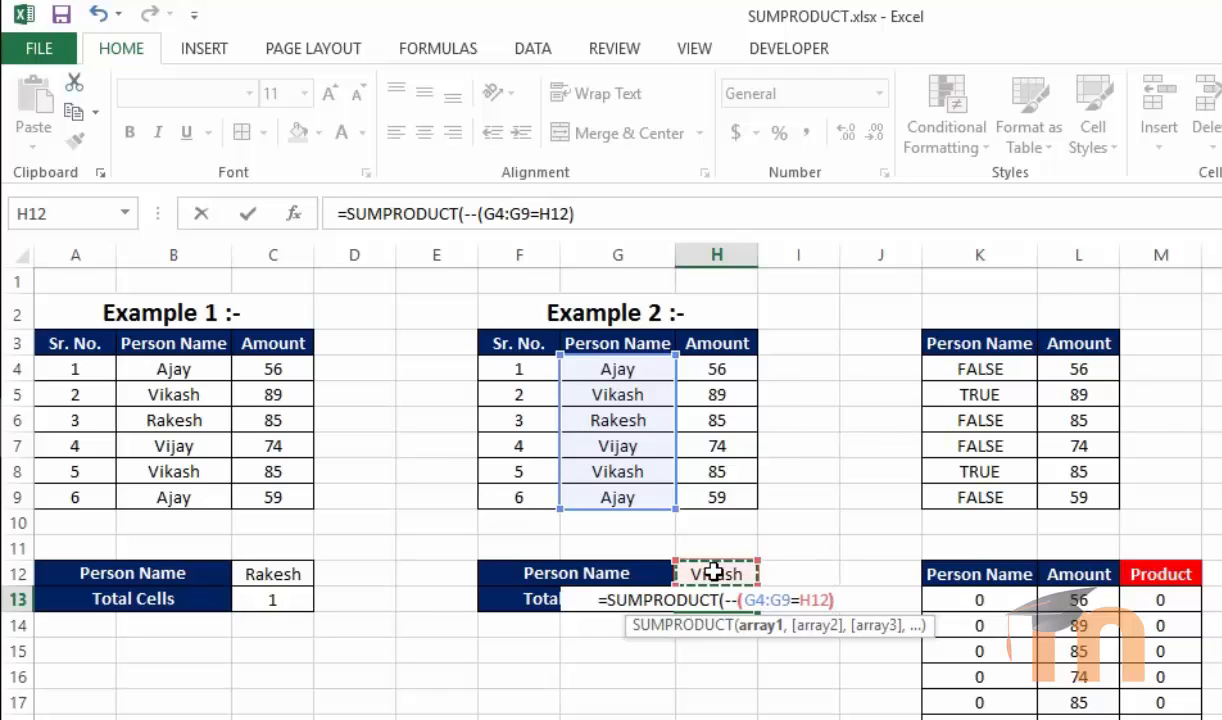
type(",")
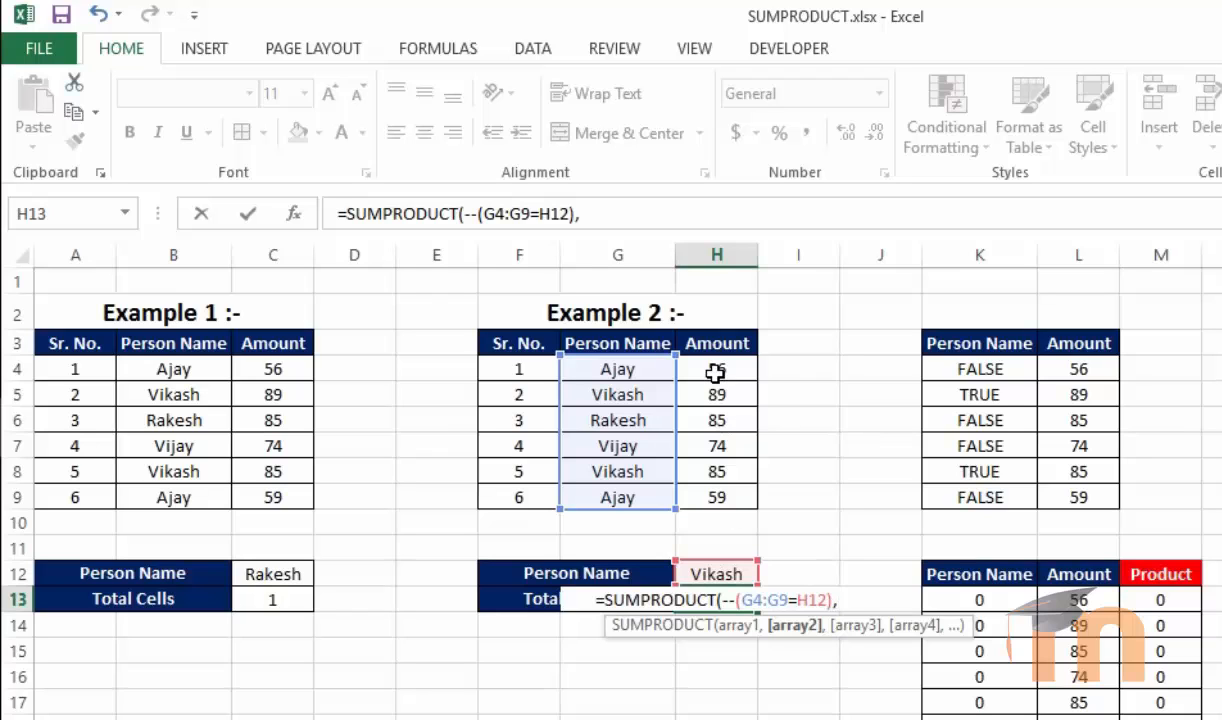
left_click_drag(715, 372, 712, 494)
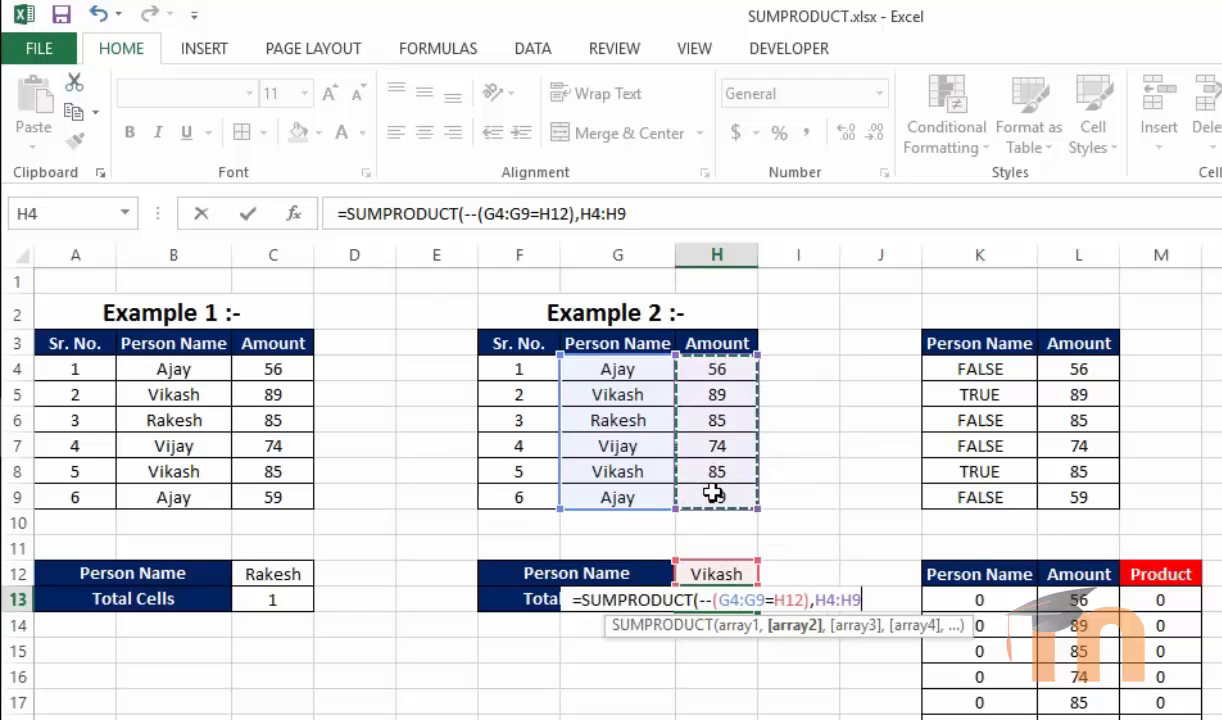
type(")")
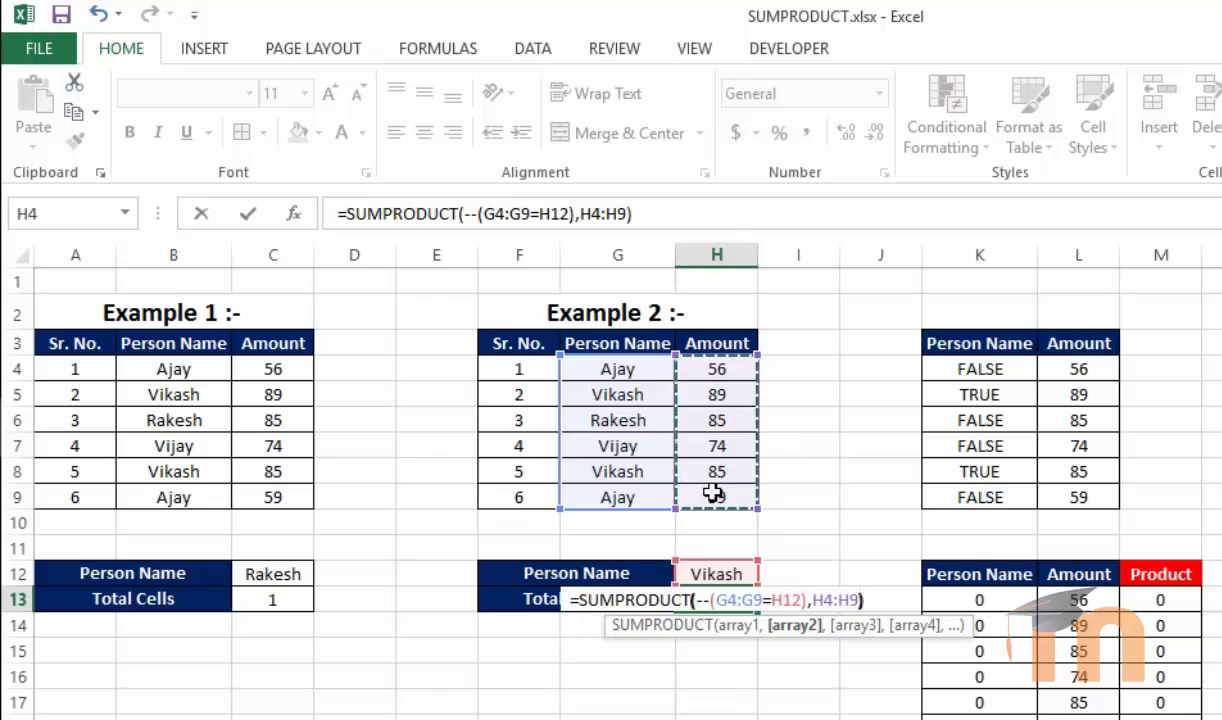
key("Return")
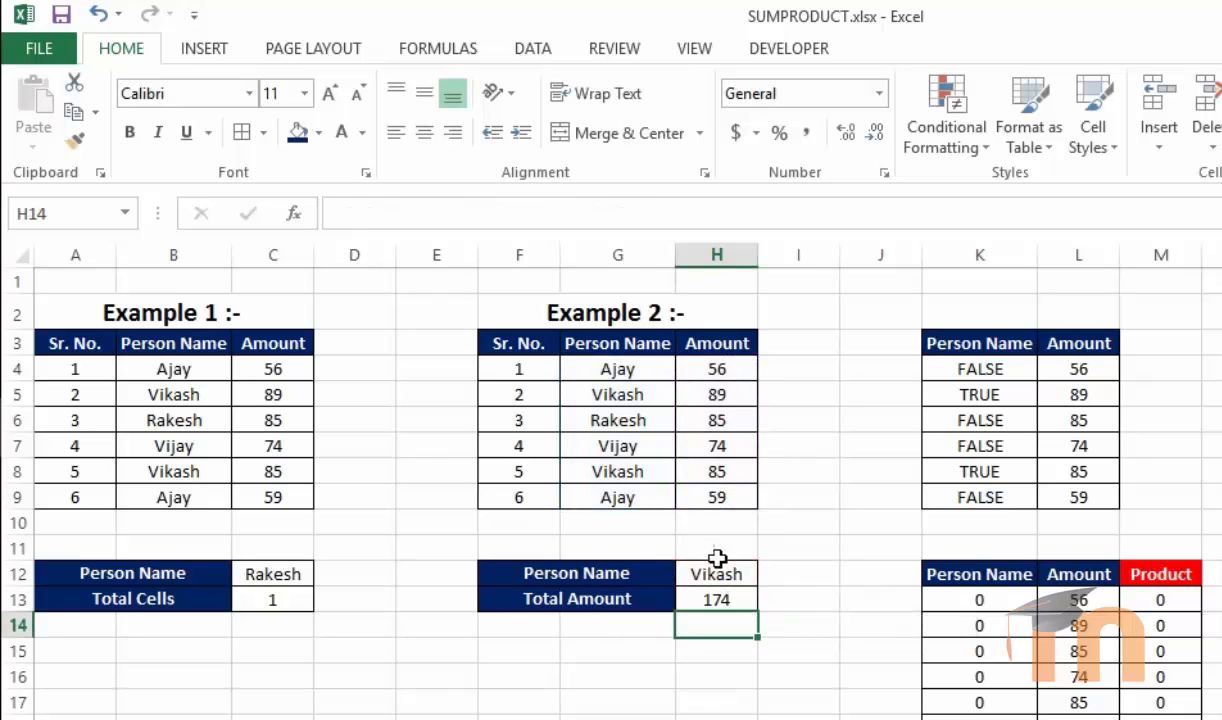
Change the Example 2 person name in H12 to Ajay
left_click(713, 598)
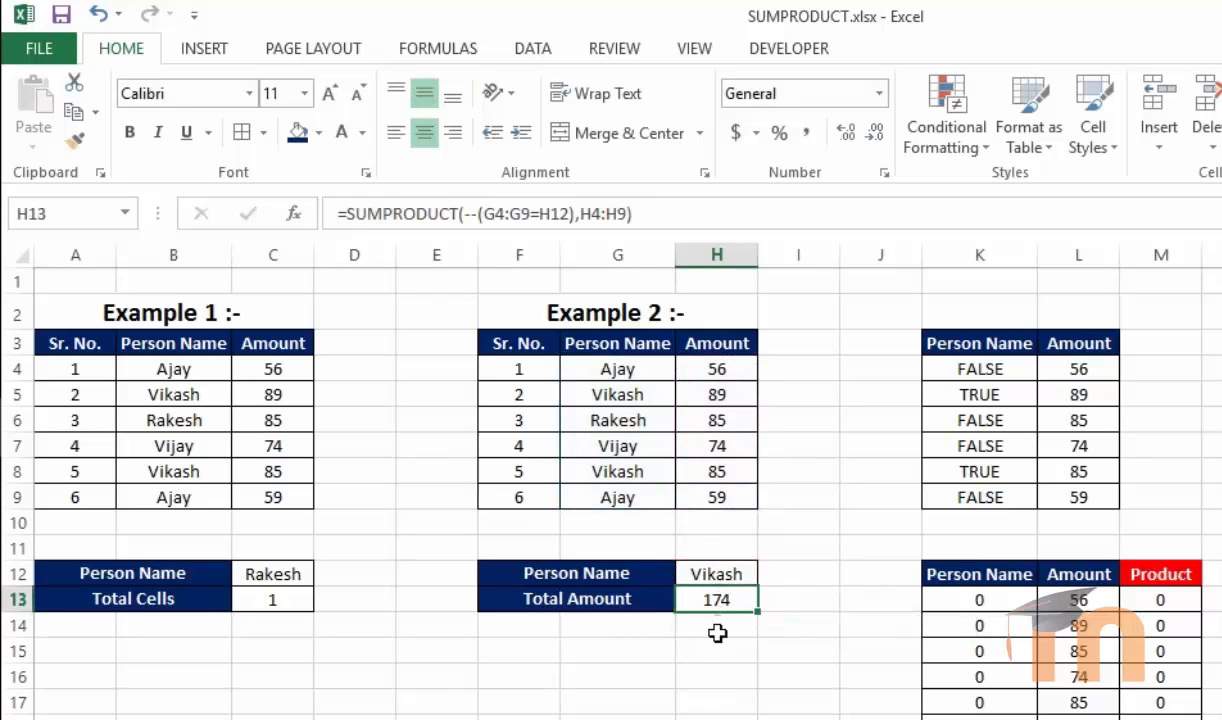
left_click(722, 571)
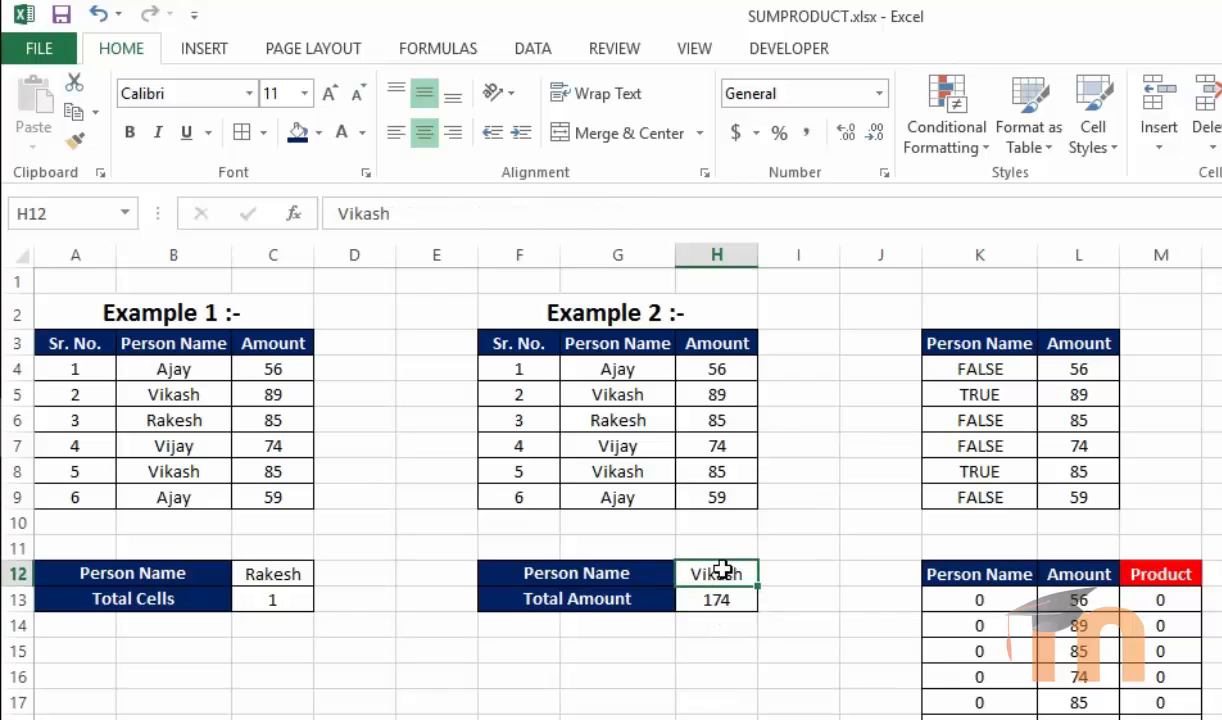
type("Ajay")
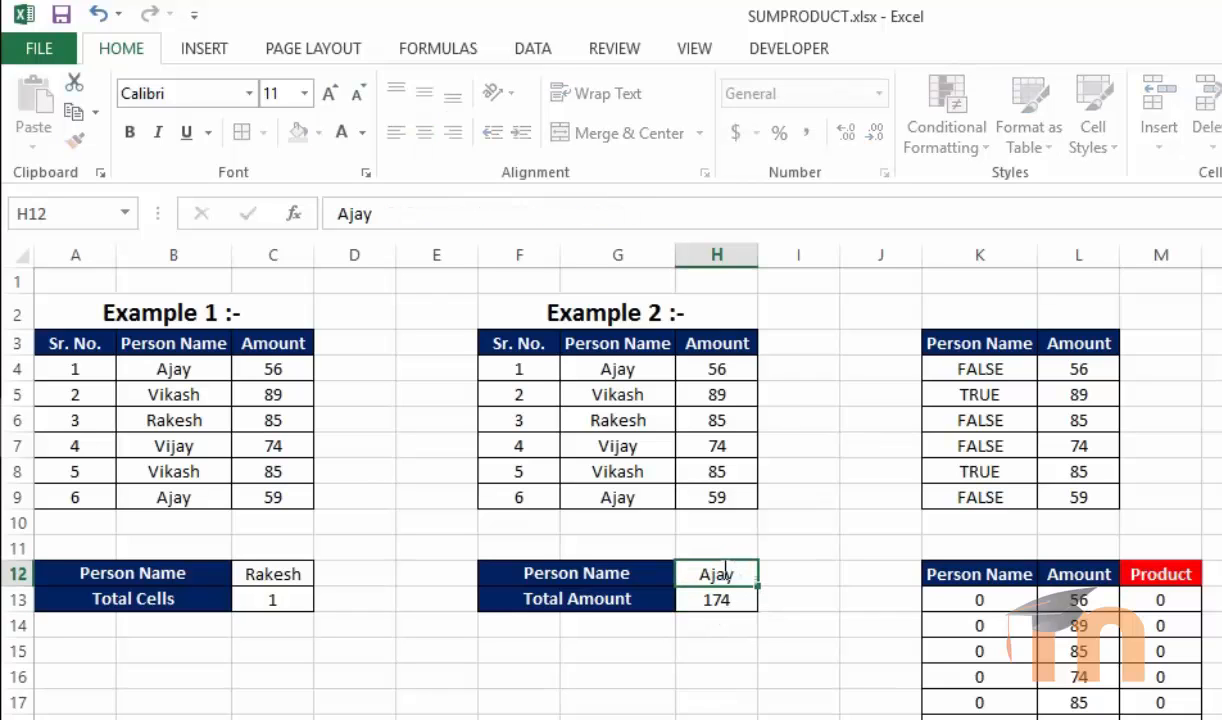
key("Return")
Enter 56 and 59 in I6 and I7 and sum them in I8 to check Ajay's total by hand
left_click(711, 672)
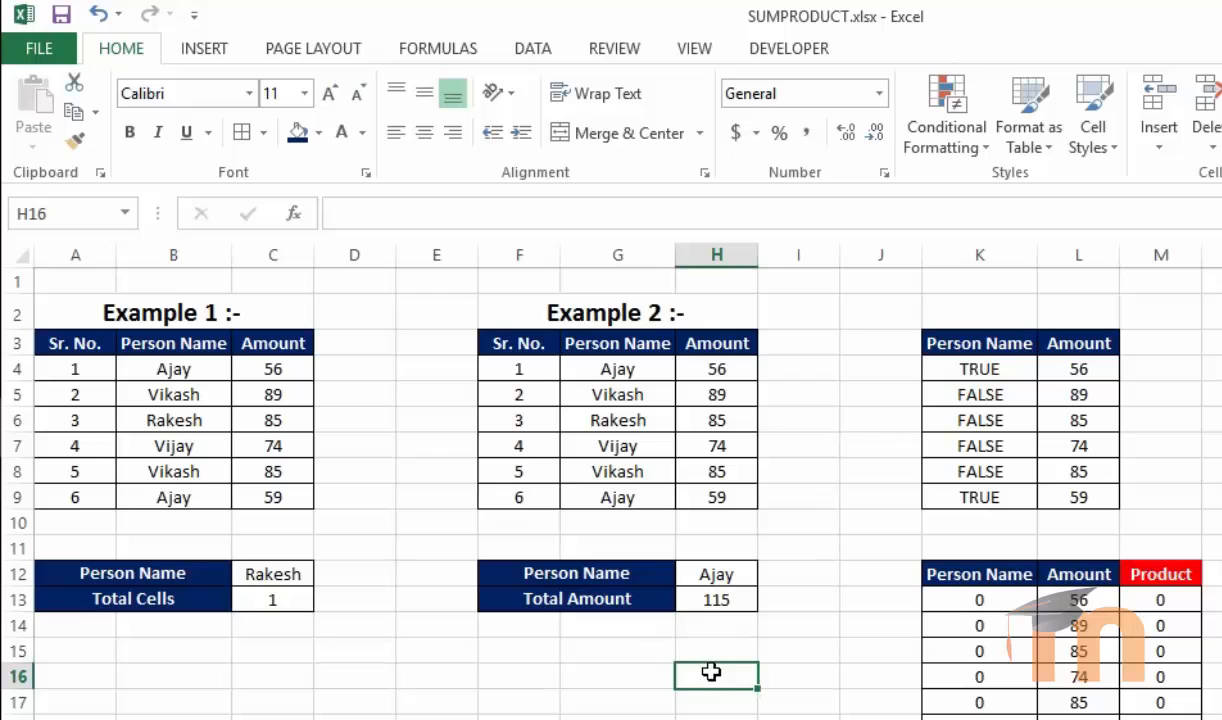
left_click(815, 441)
left_click(819, 420)
type("56")
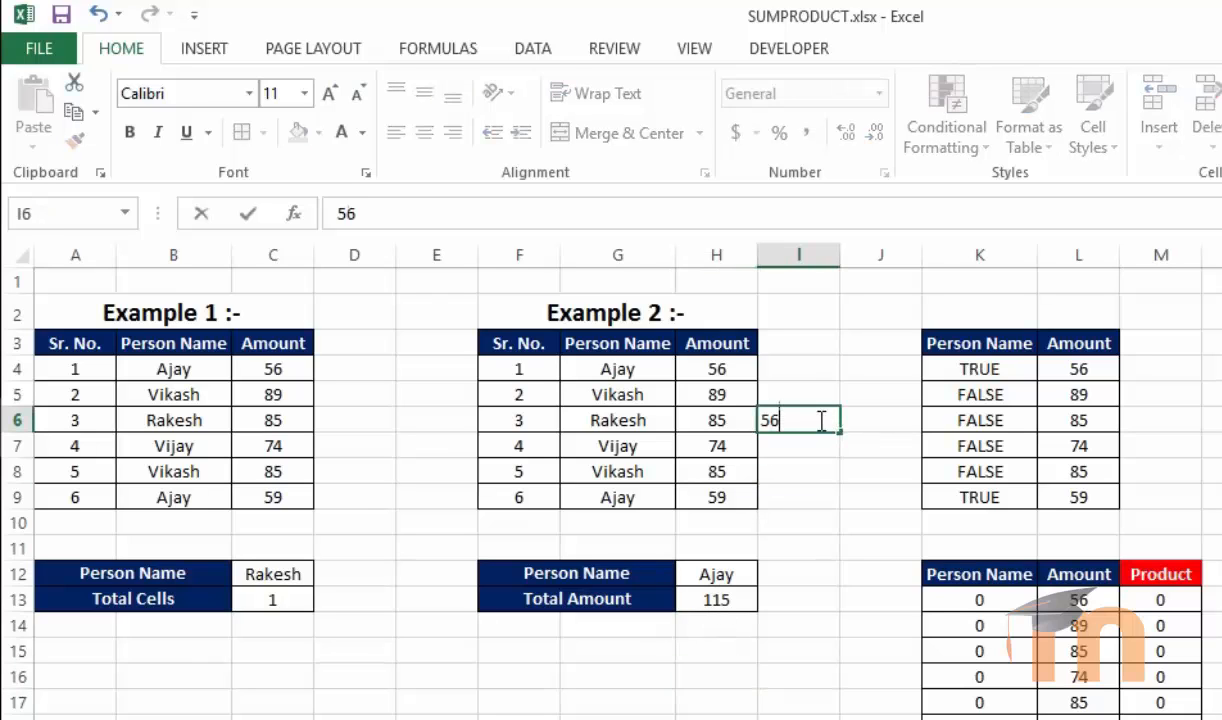
key("Return")
type("56")
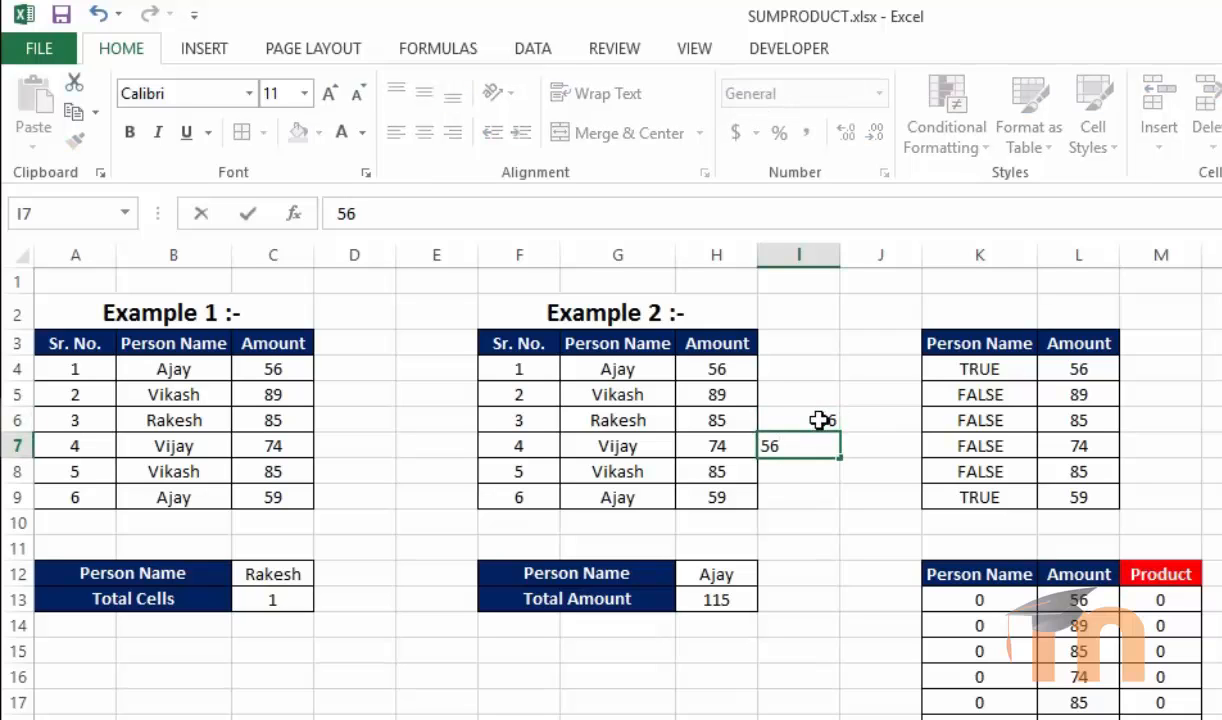
key("BackSpace")
type("9")
key("Return")
type("=")
key("Escape")
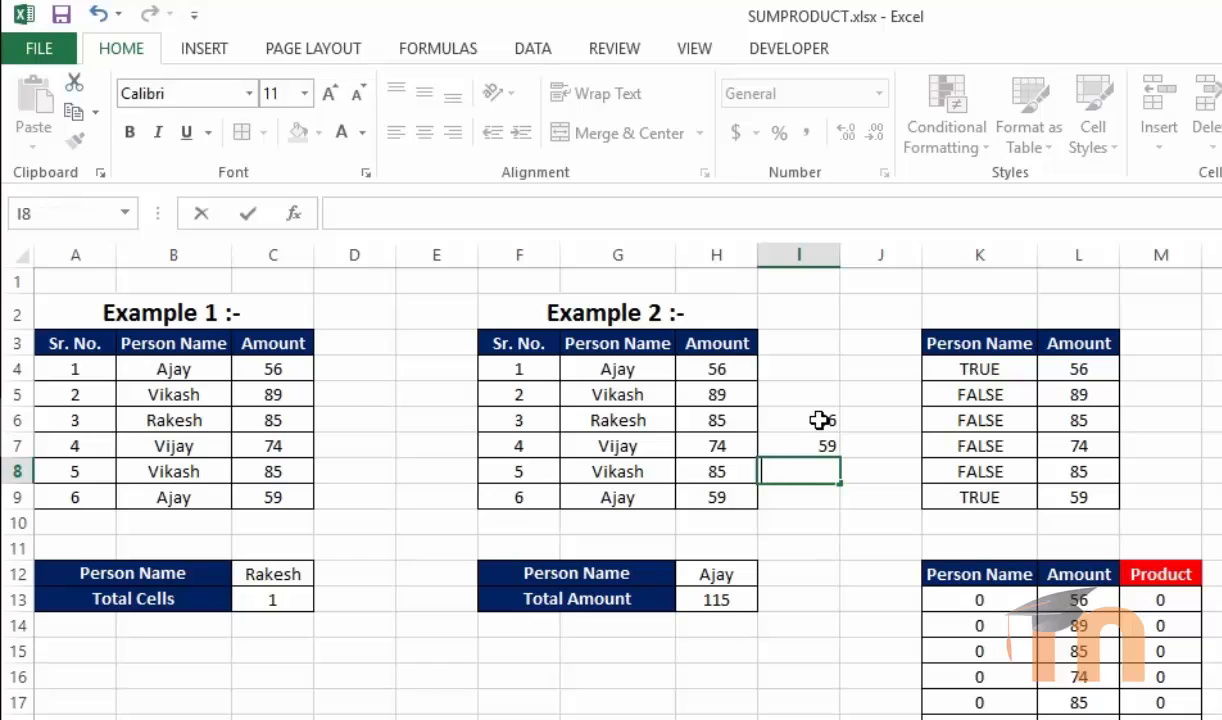
type("=sum")
key("Tab")
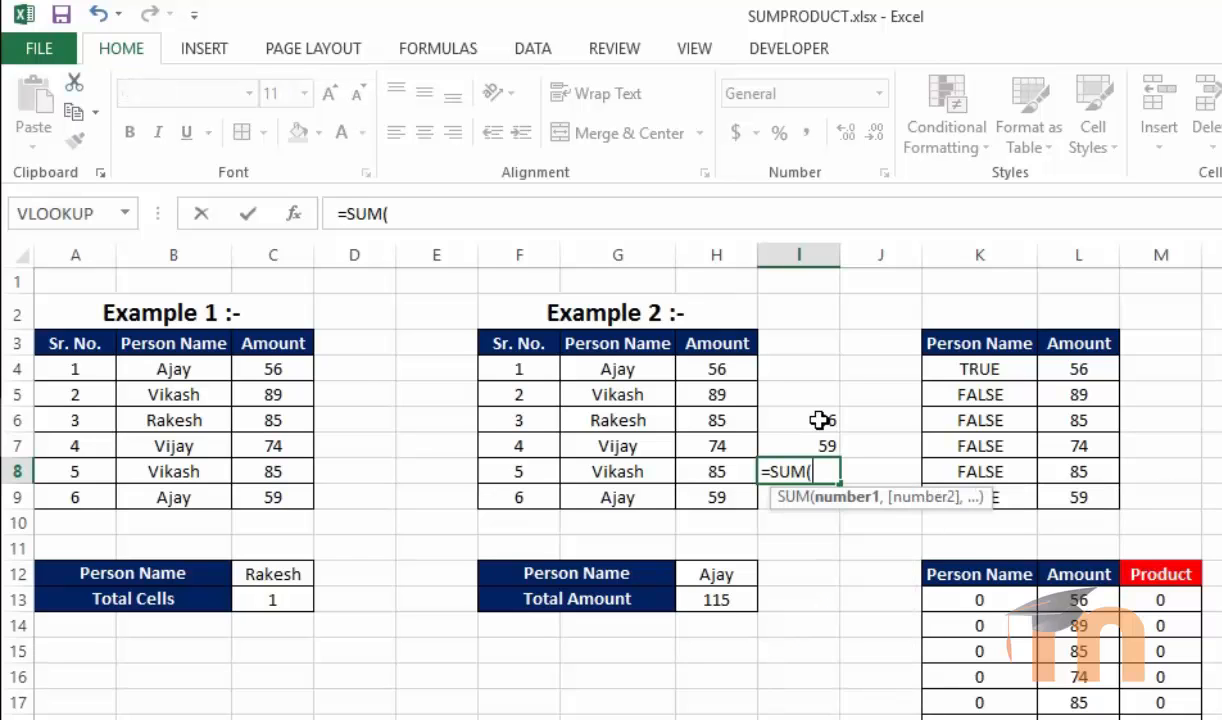
left_click_drag(820, 420, 820, 433)
key("Return")
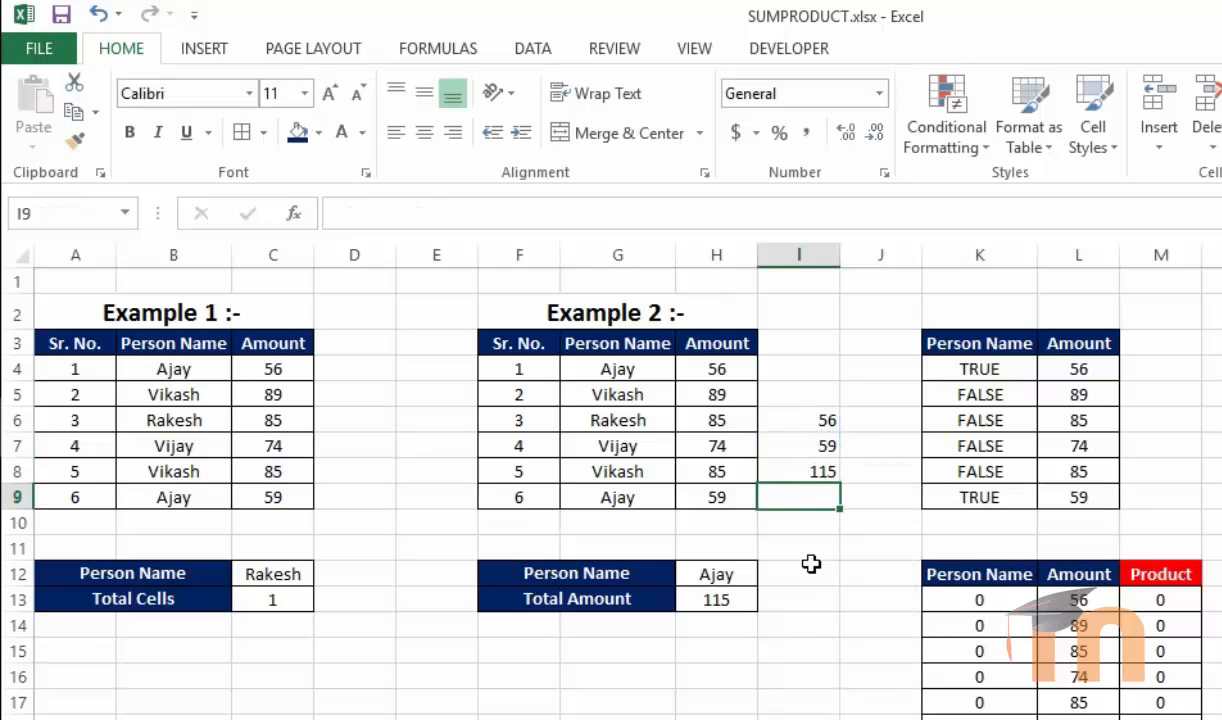
Delete the manual check values in I6:I8
left_click(710, 595)
left_click_drag(812, 424, 818, 476)
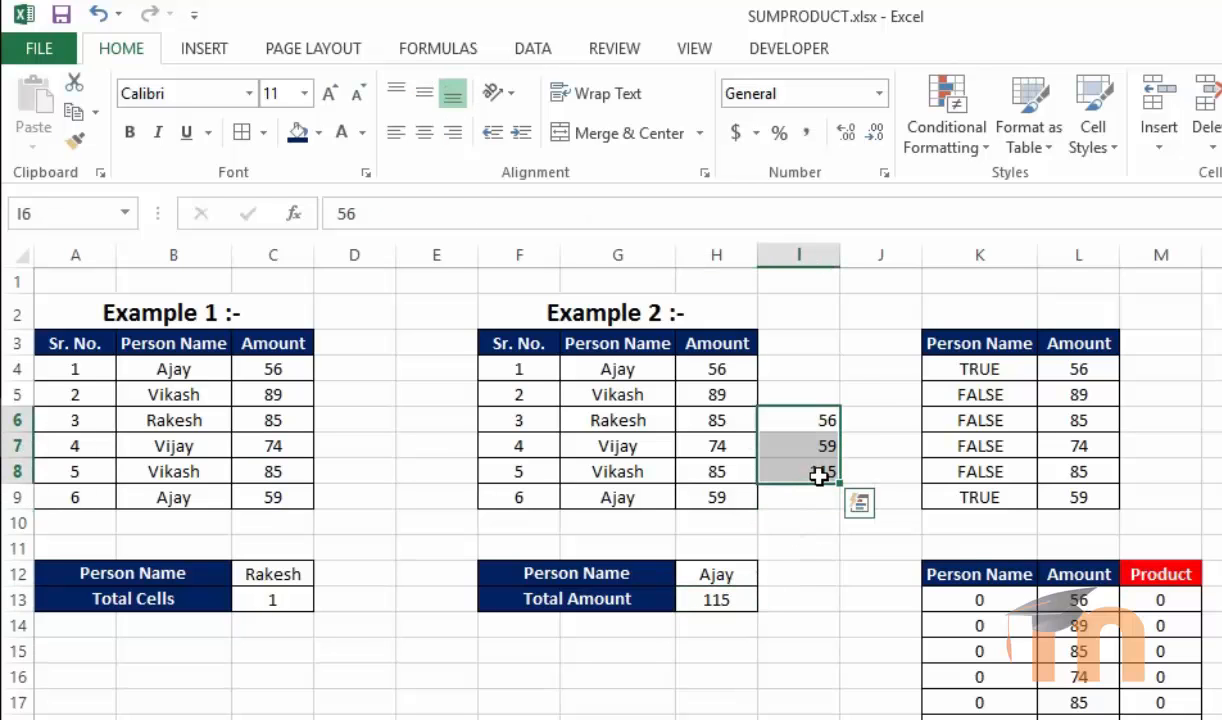
key("Delete")
Review the SUMPRODUCT formulas in C13, H13 and on Sheet2
left_click(508, 677)
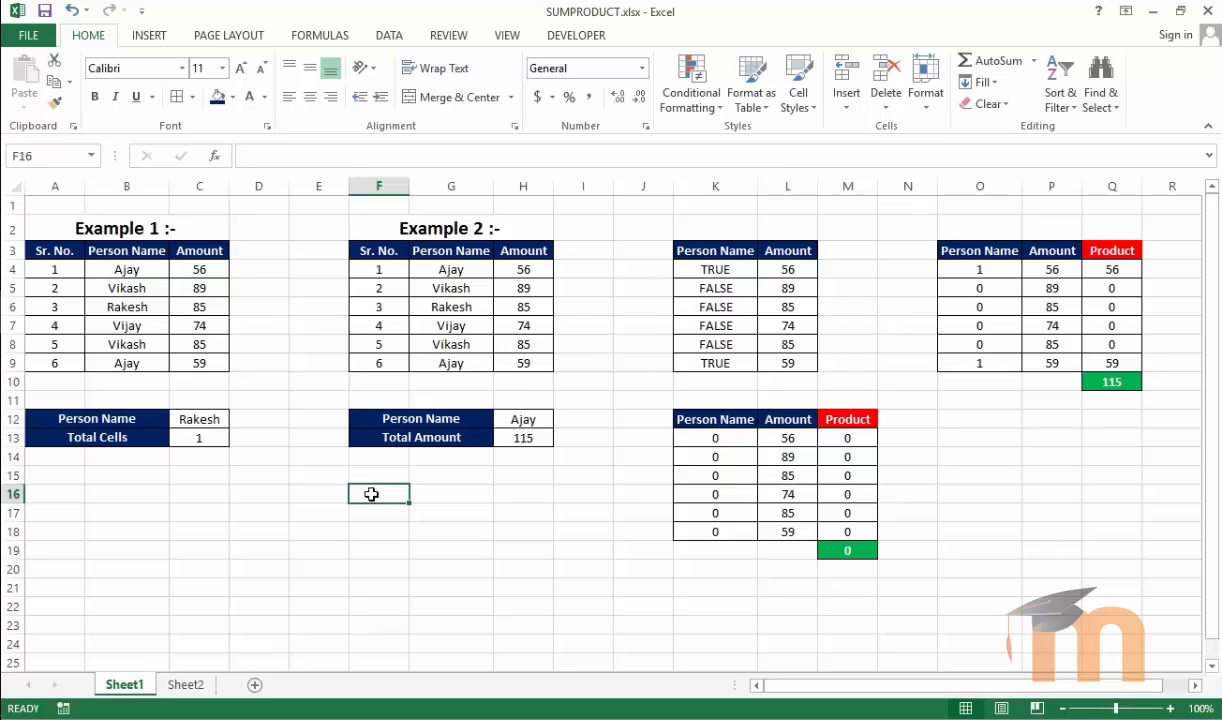
left_click(203, 433)
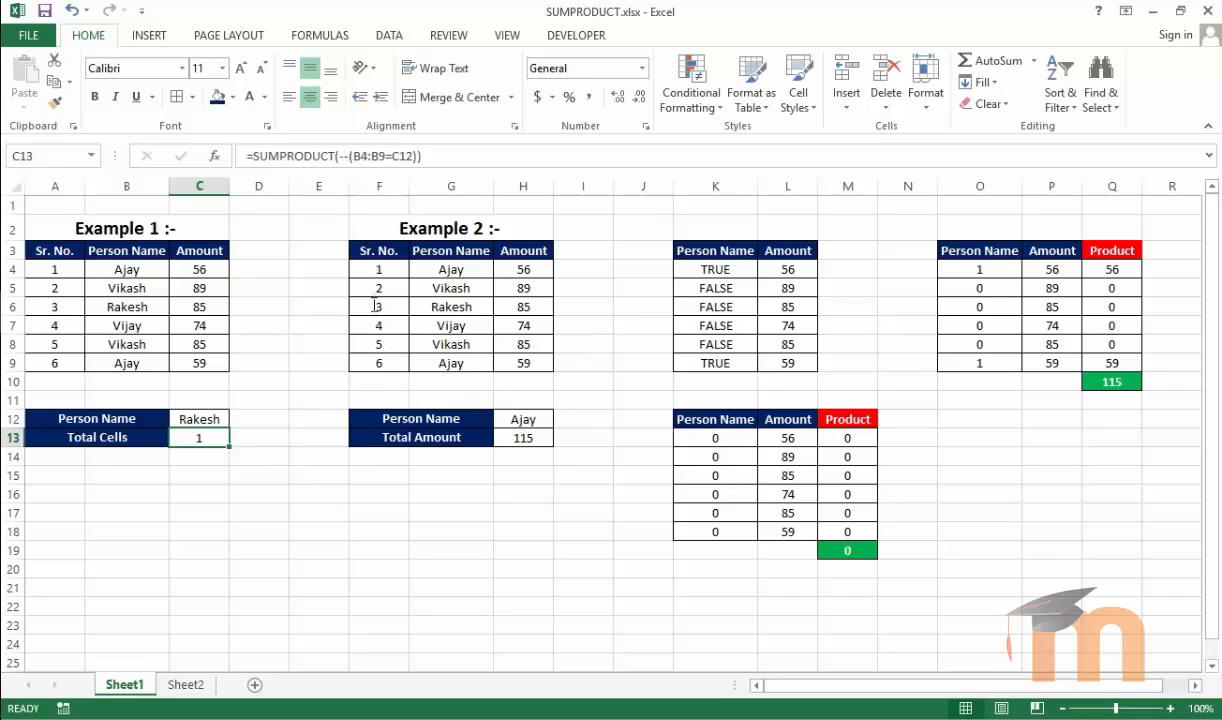
left_click(295, 532)
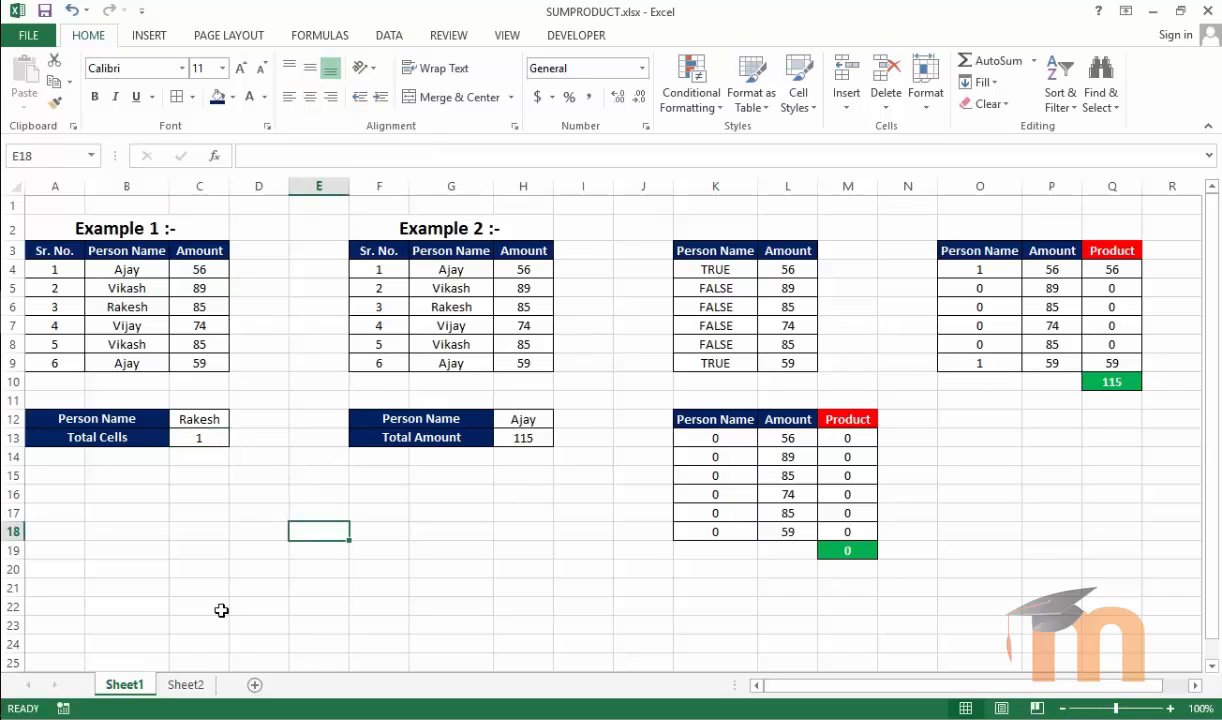
left_click(184, 684)
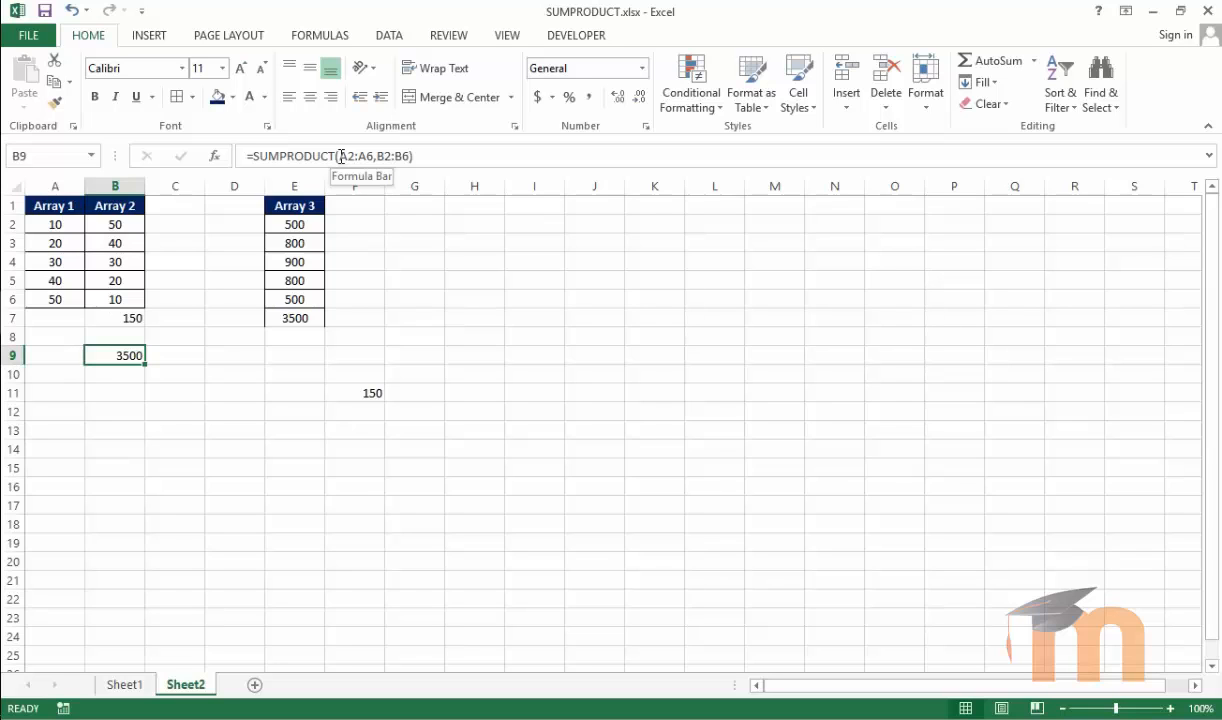
left_click(125, 684)
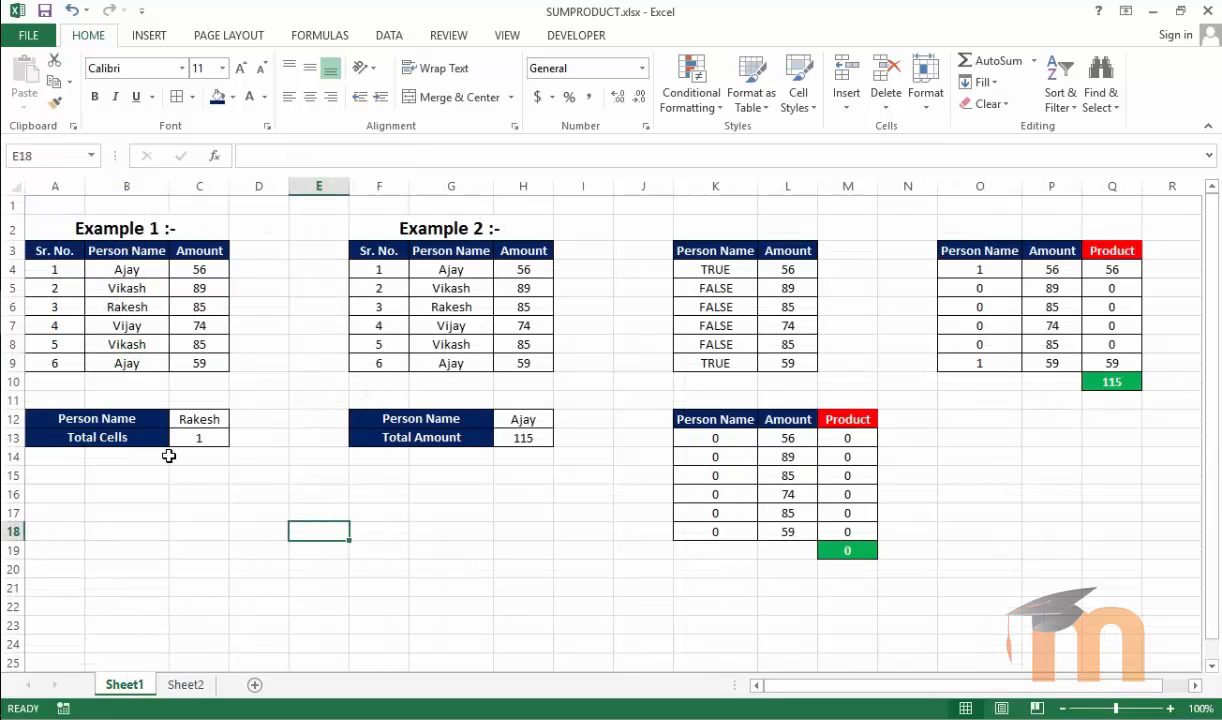
left_click(191, 440)
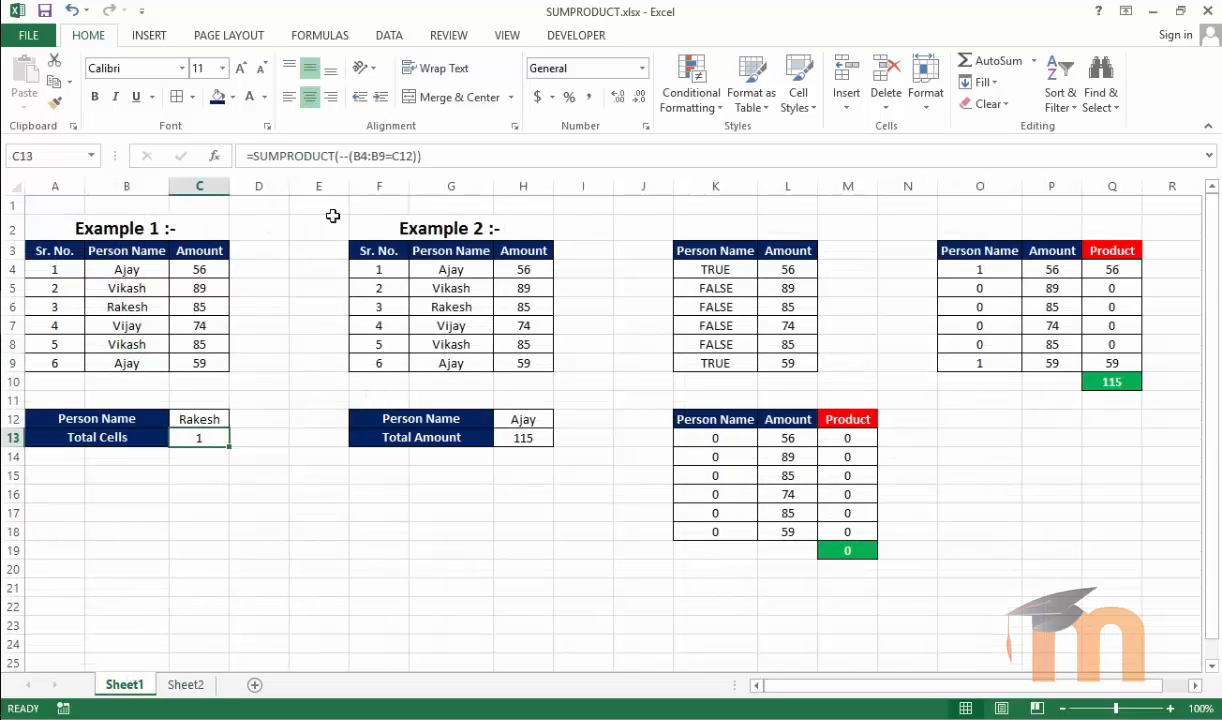
left_click(500, 441)
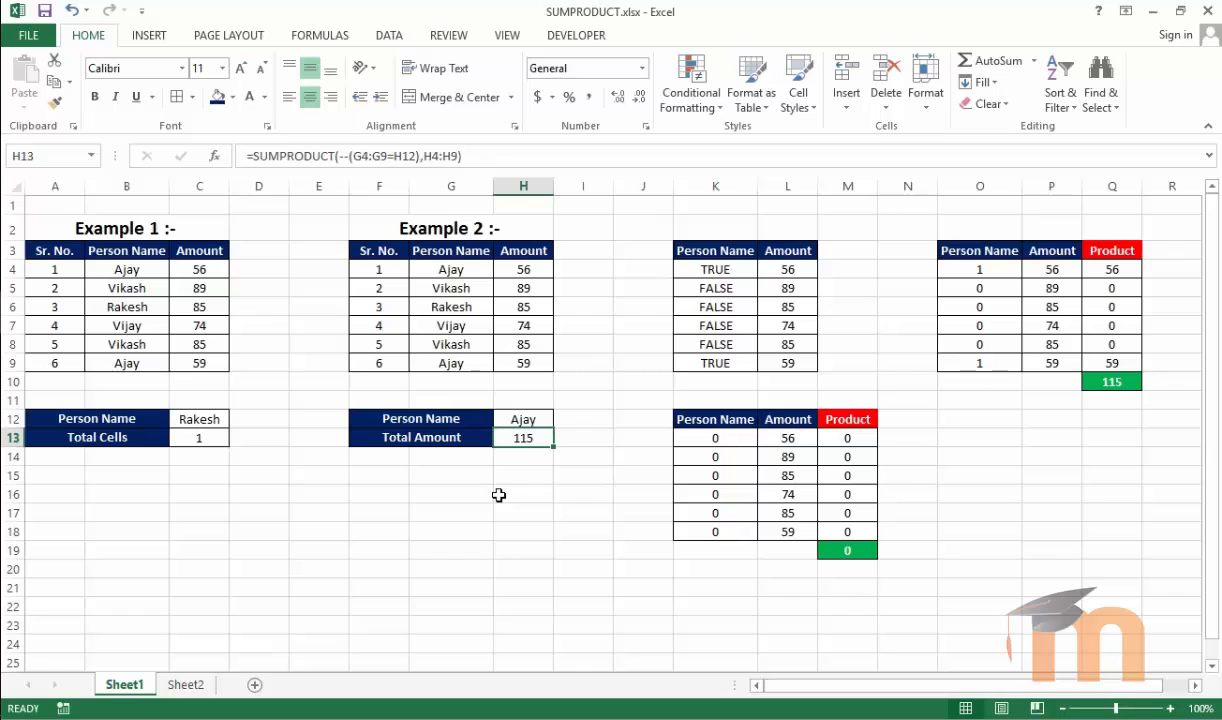
left_click(508, 485)
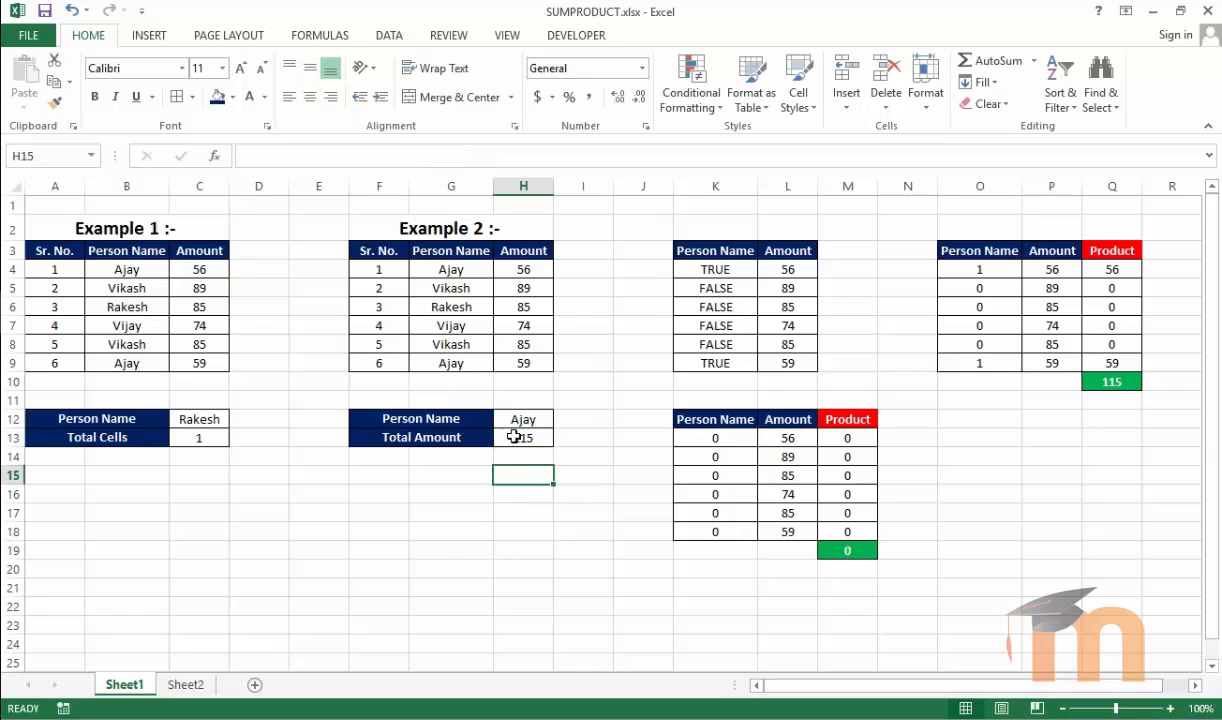
left_click(515, 436)
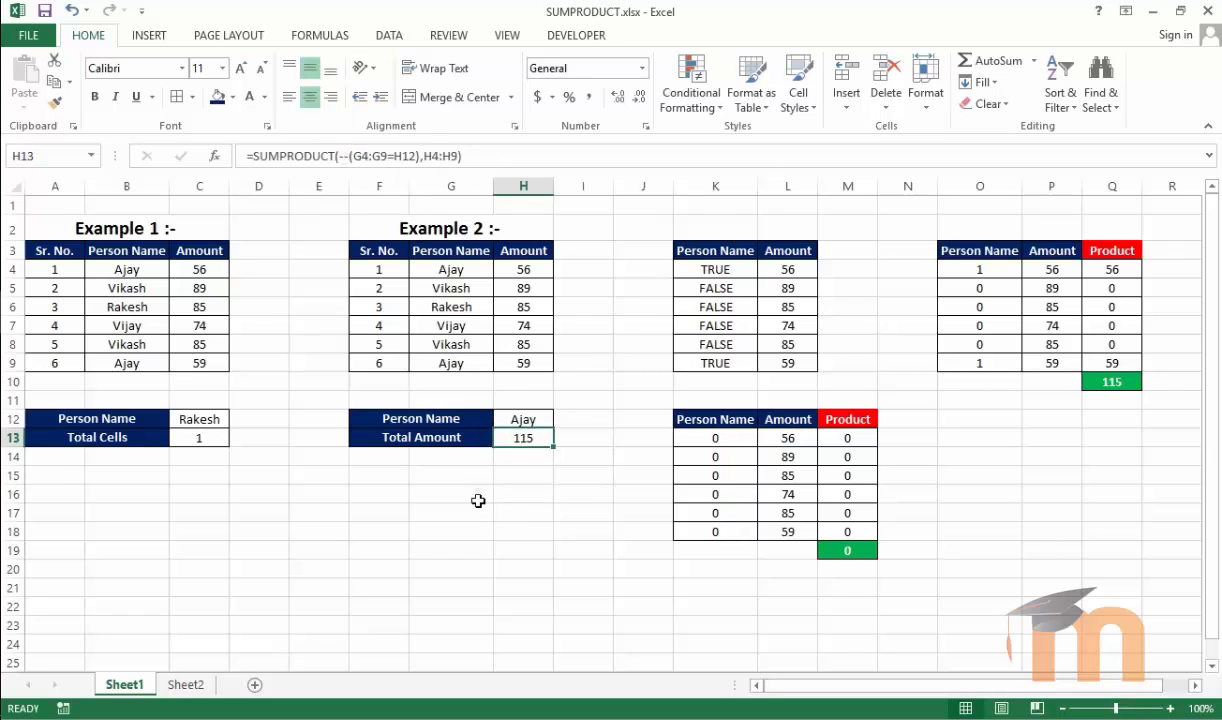
In C16, enter =SUMPRODUCT((B4:B9=C12)) without the double negative to count Example 1 matches
left_click(195, 492)
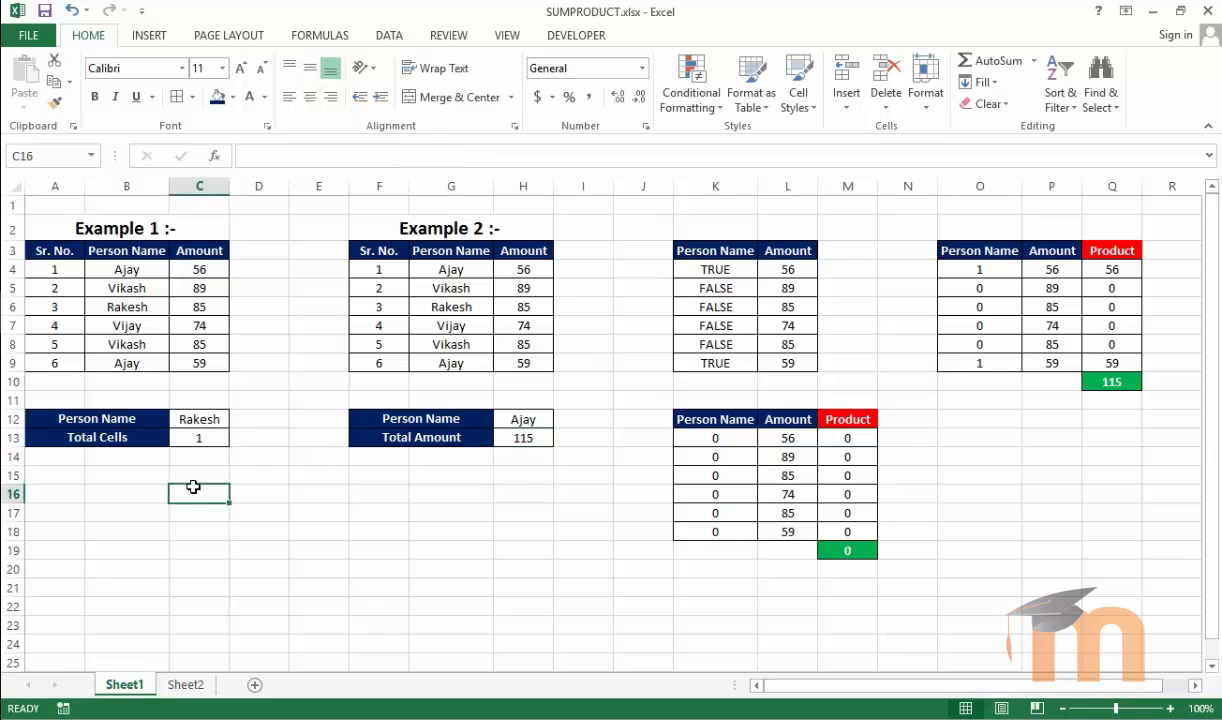
type("=sumpro")
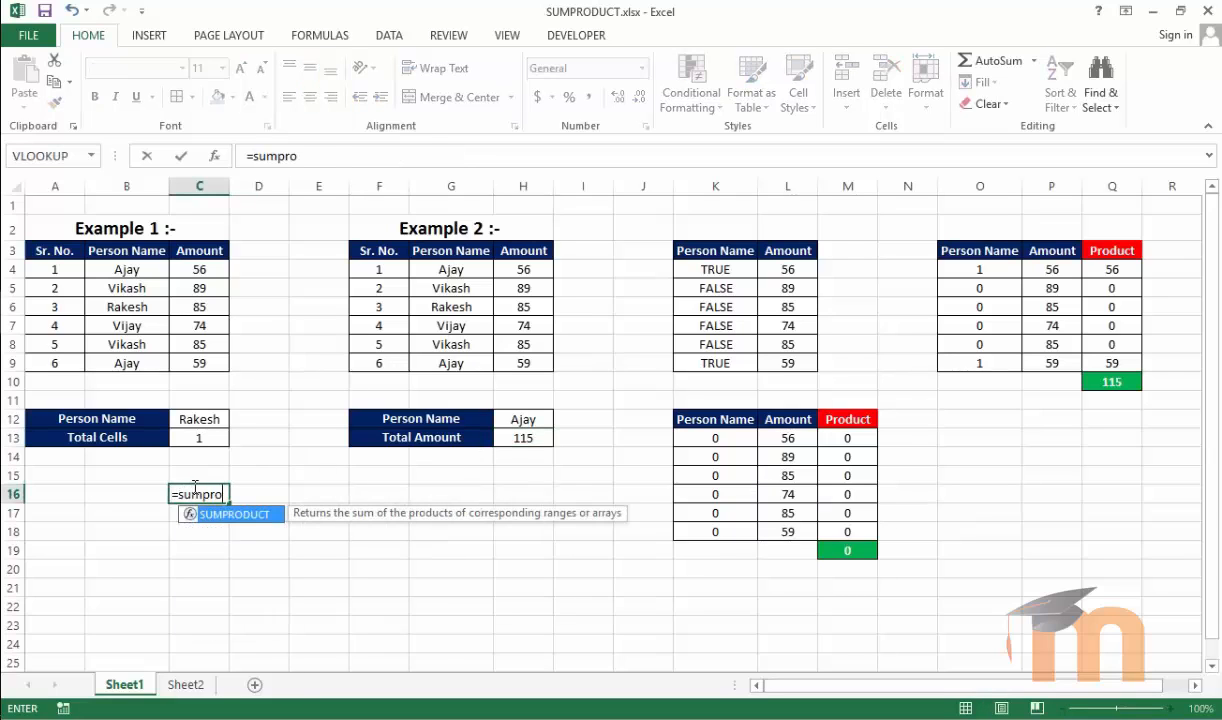
key("Tab")
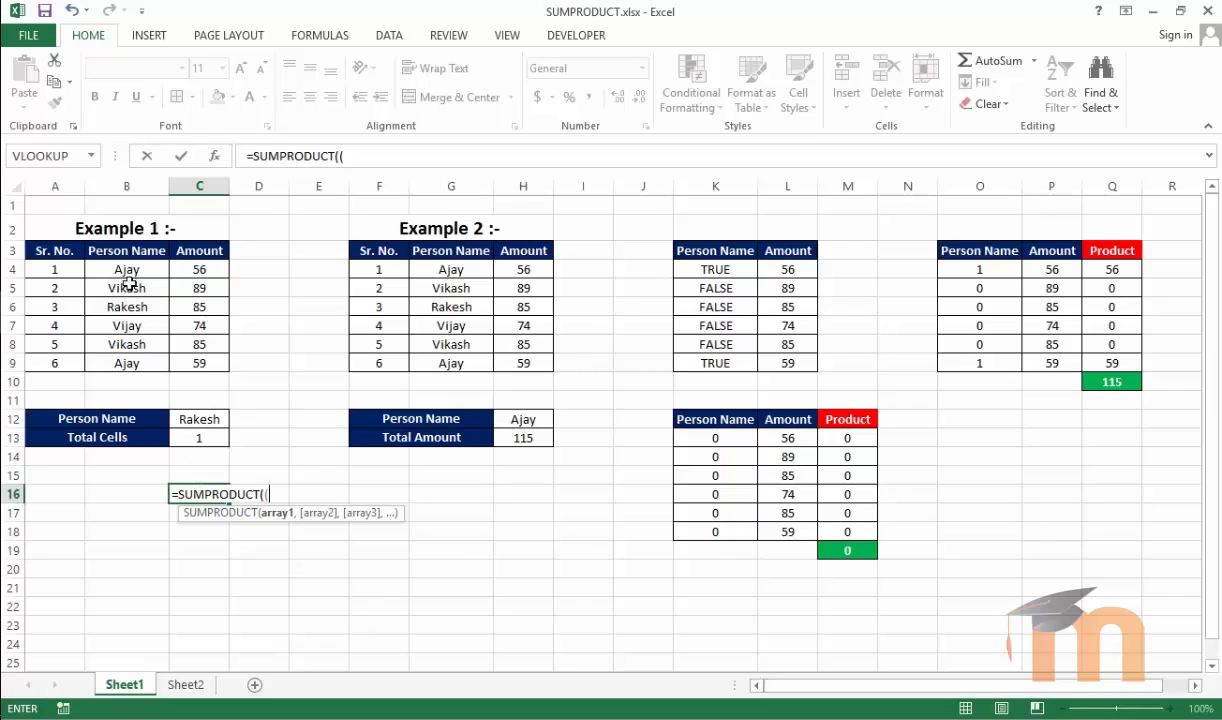
left_click_drag(125, 273, 120, 358)
type("=")
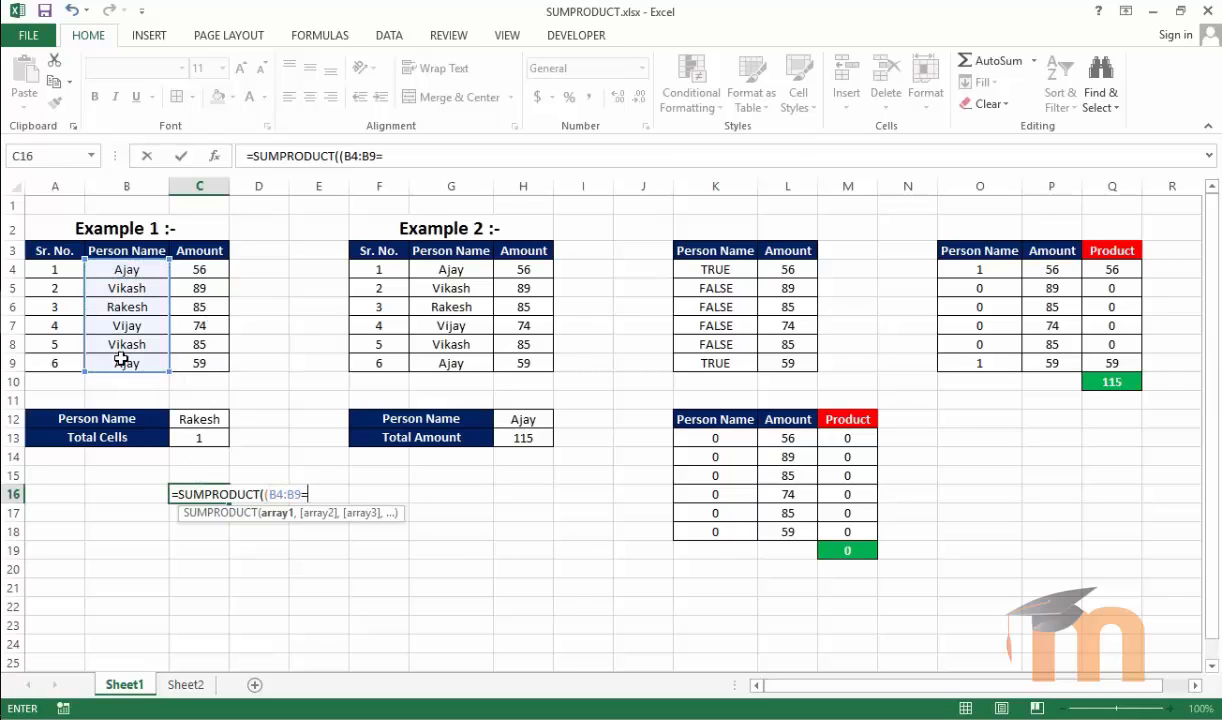
left_click(203, 419)
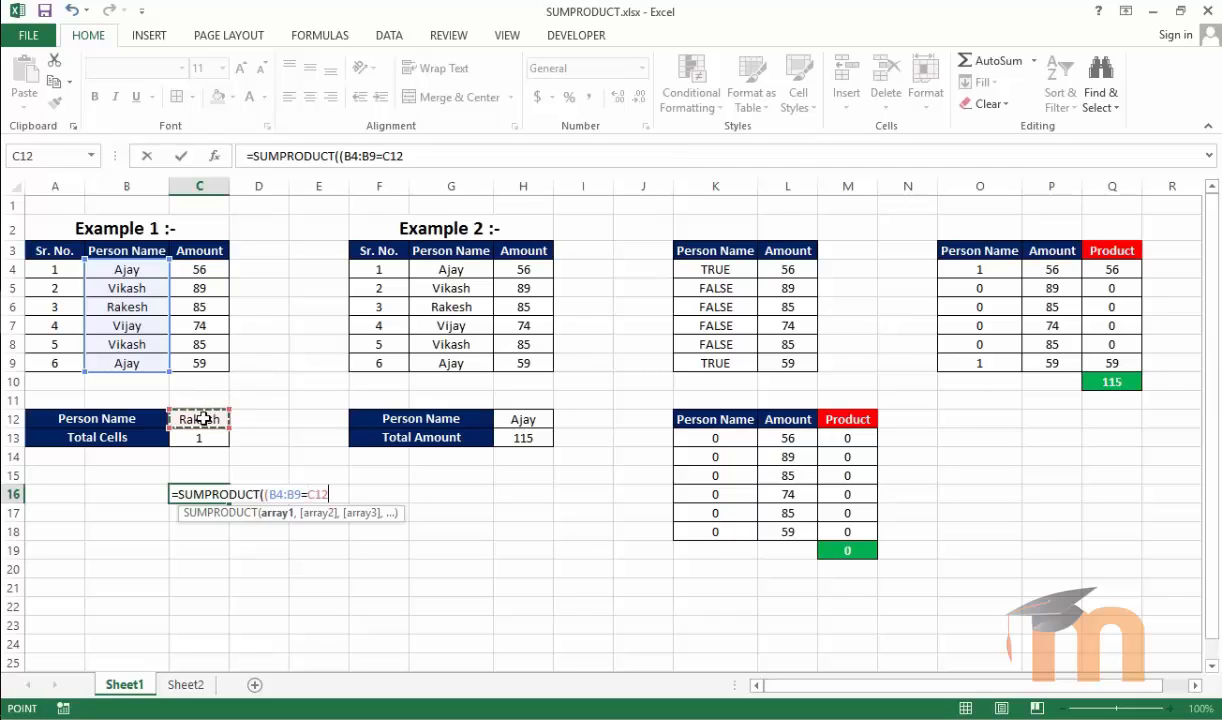
type("))")
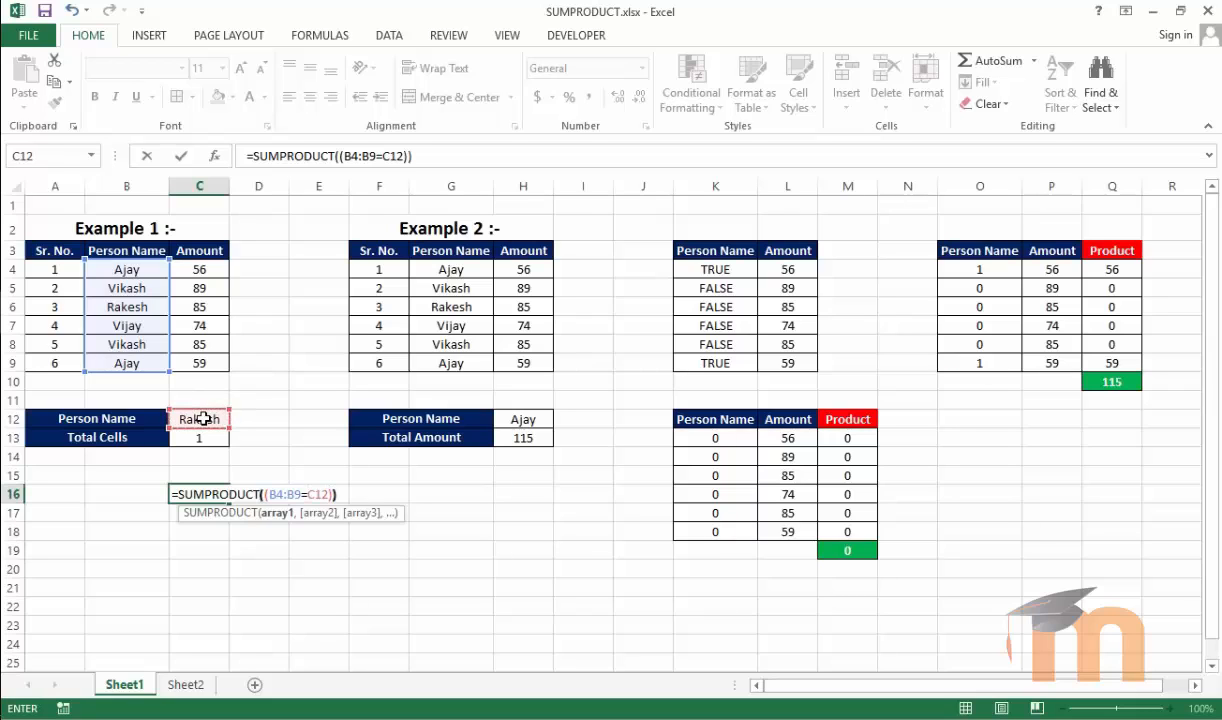
key("Return")
In H16, enter =SUMPRODUCT((G4:G9=H12),H4:H9) without the double negative and accept the suggested formula correction
left_click(521, 497)
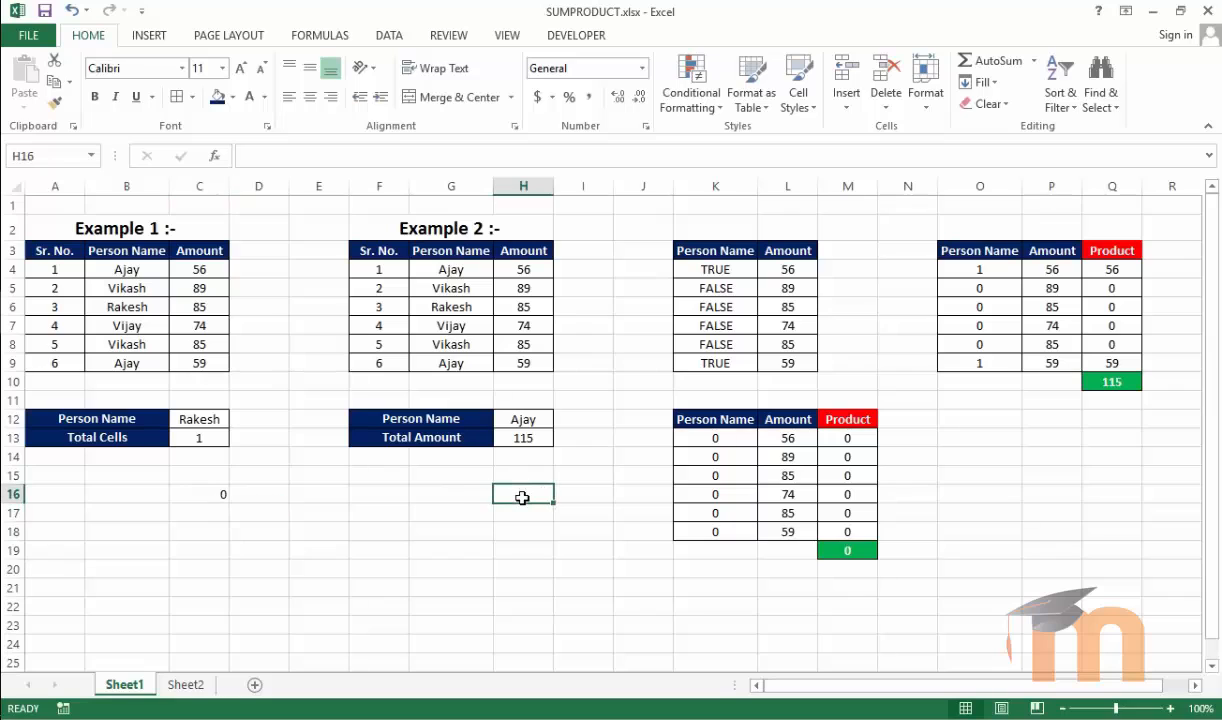
type("=sump")
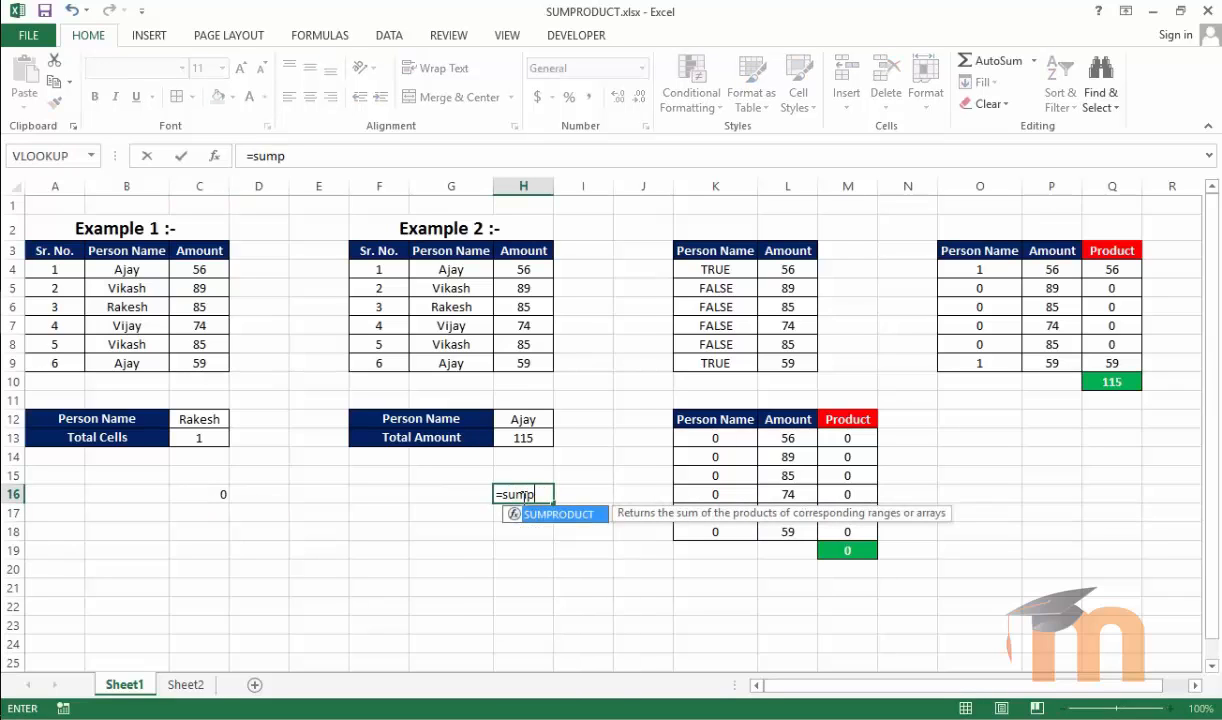
key("Tab")
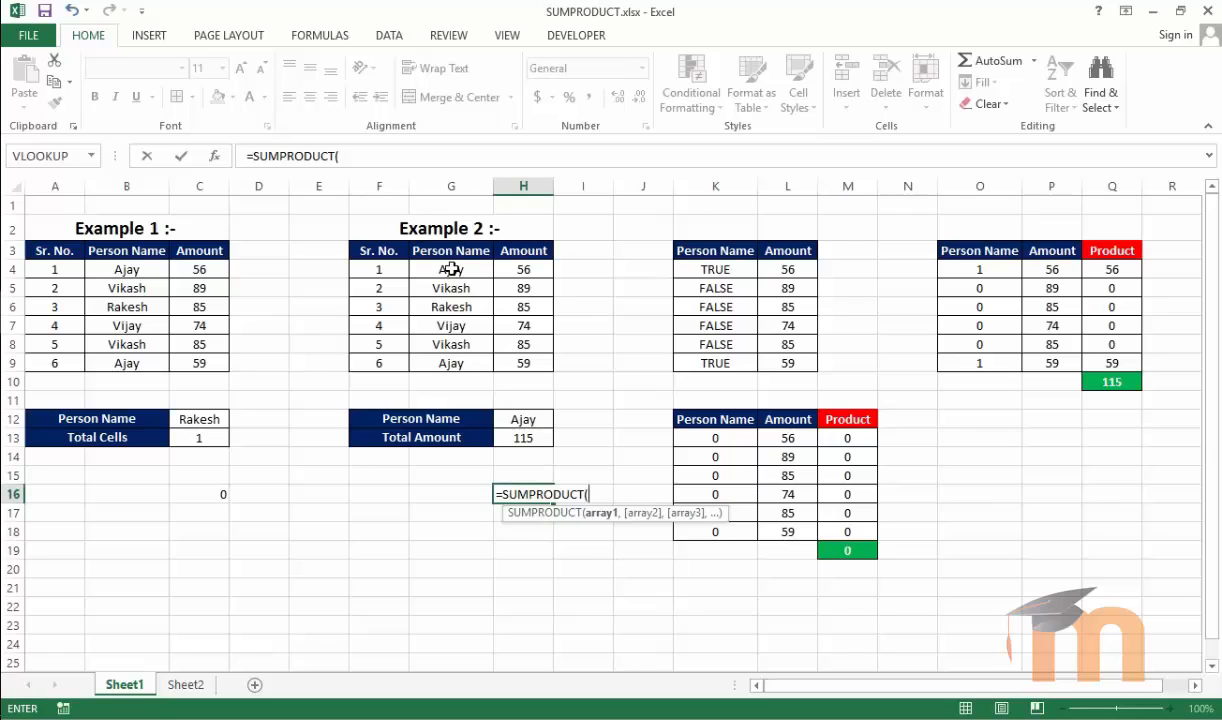
type("(")
left_click_drag(452, 269, 456, 362)
type("=")
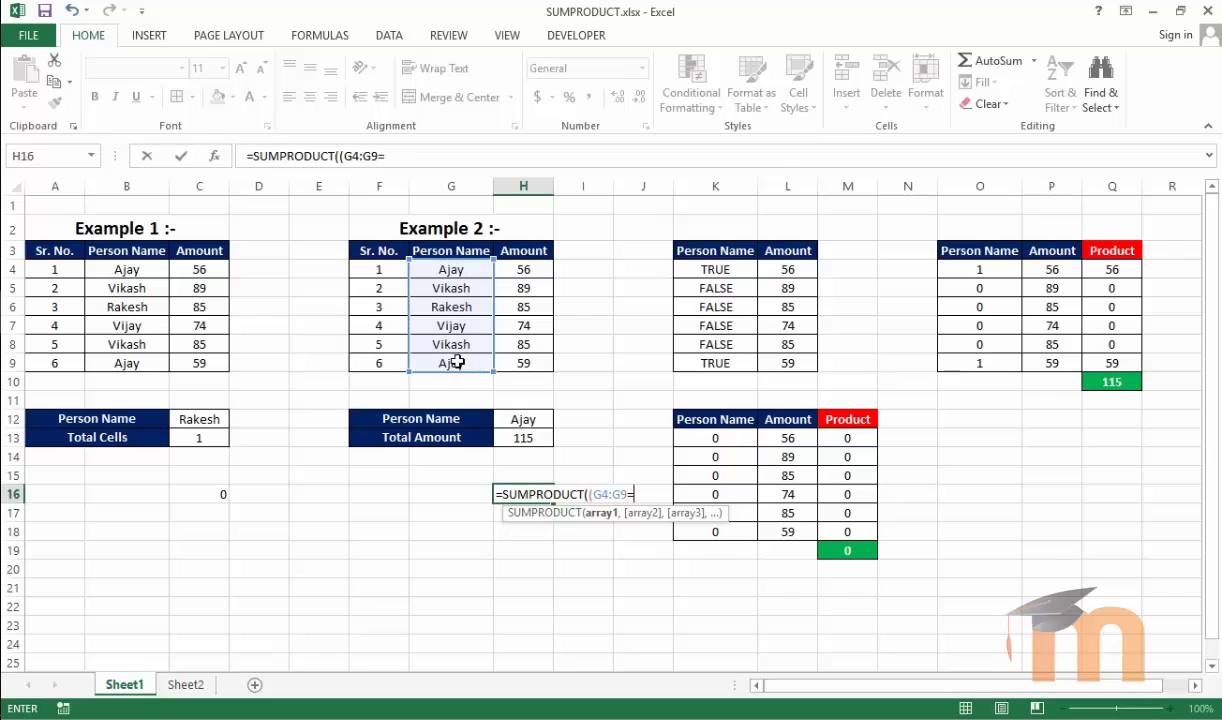
left_click(514, 417)
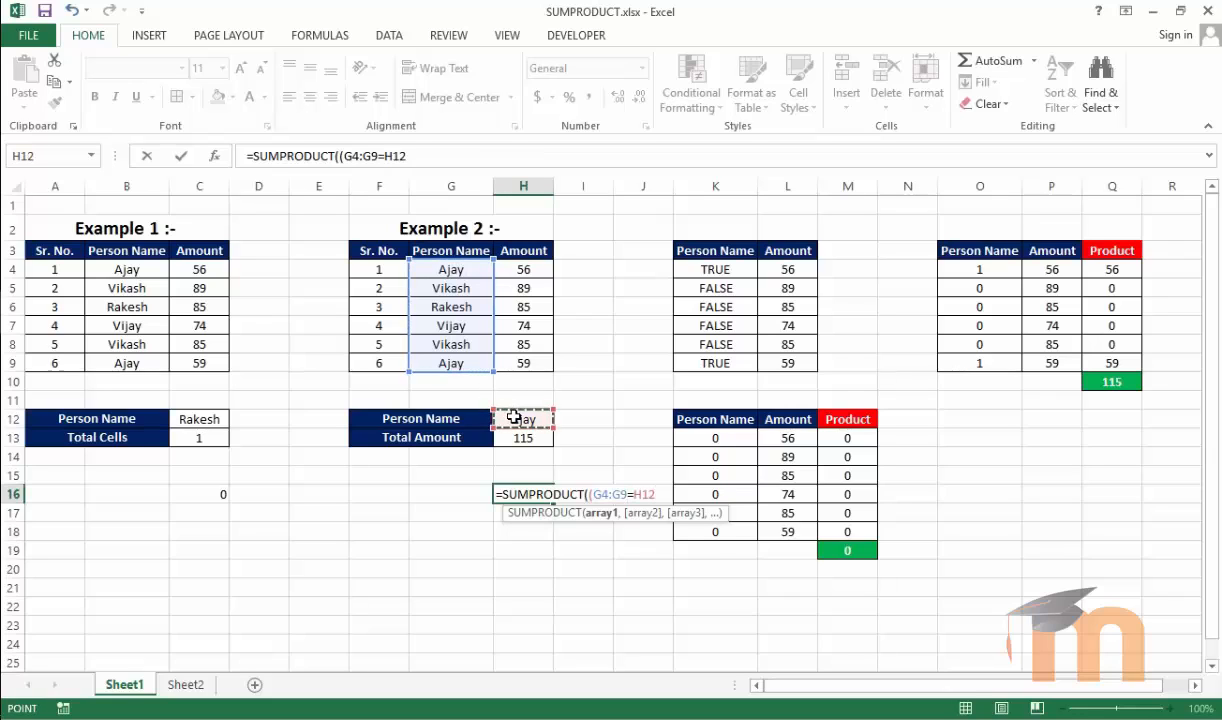
type("),")
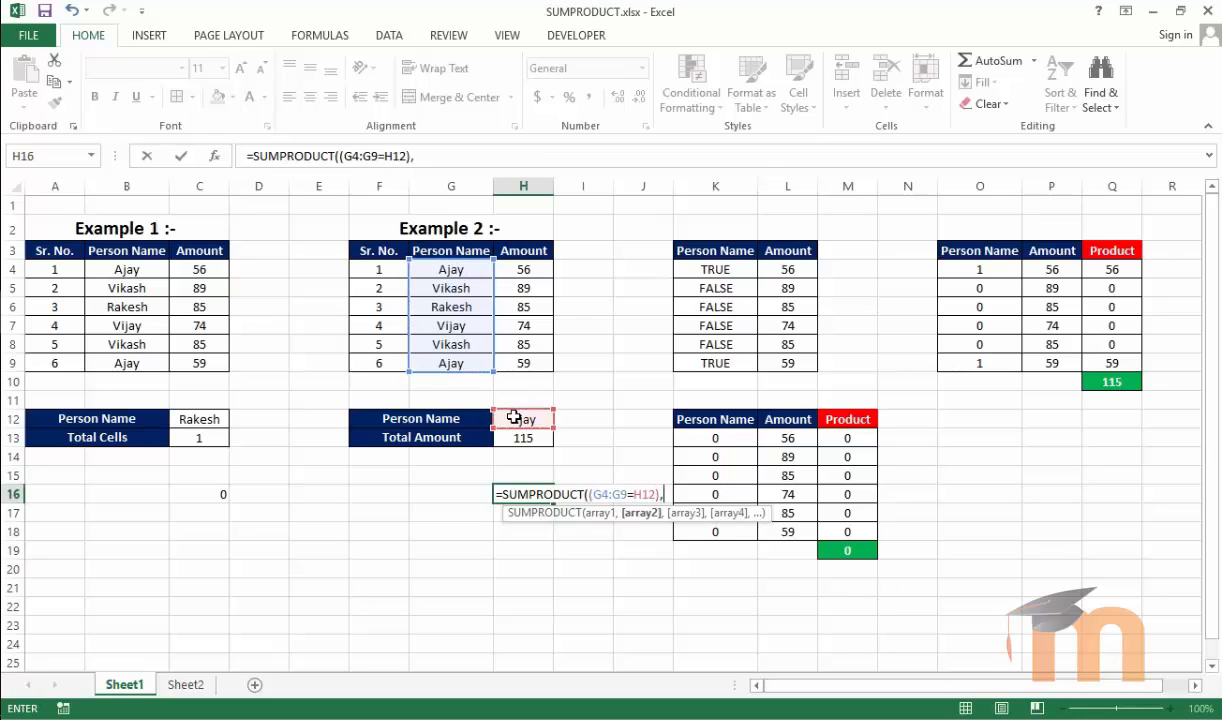
left_click_drag(523, 272, 524, 362)
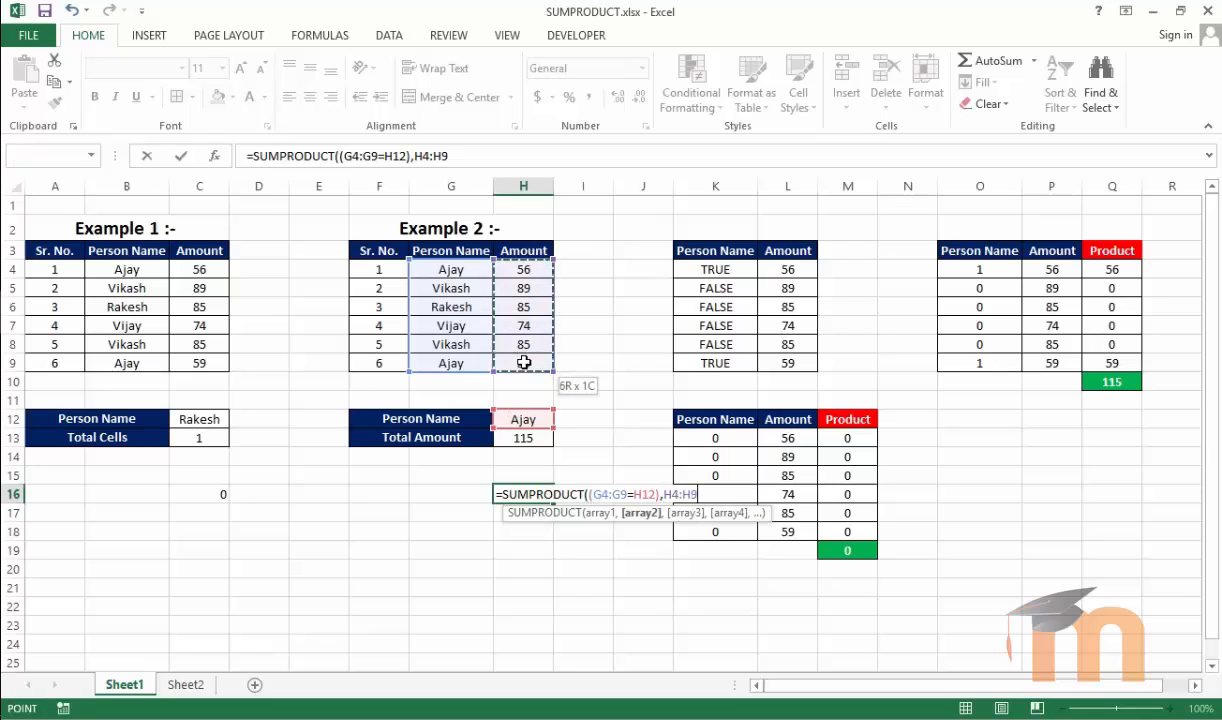
key("Return")
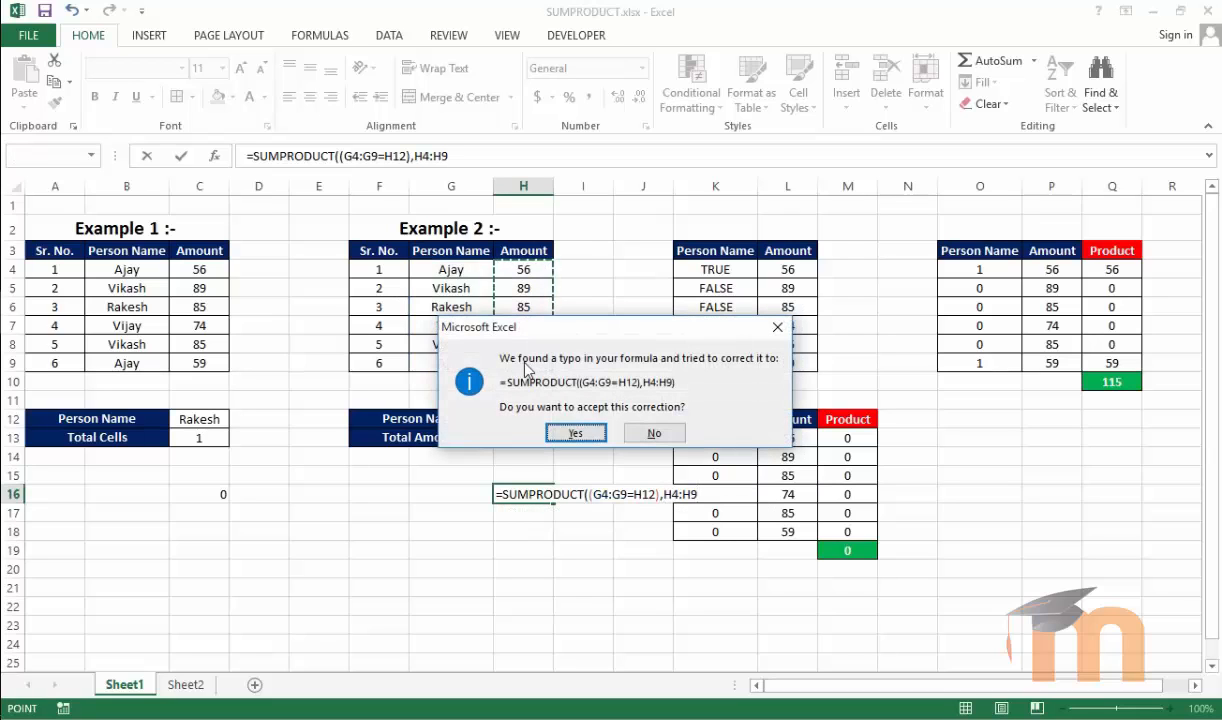
key("Return")
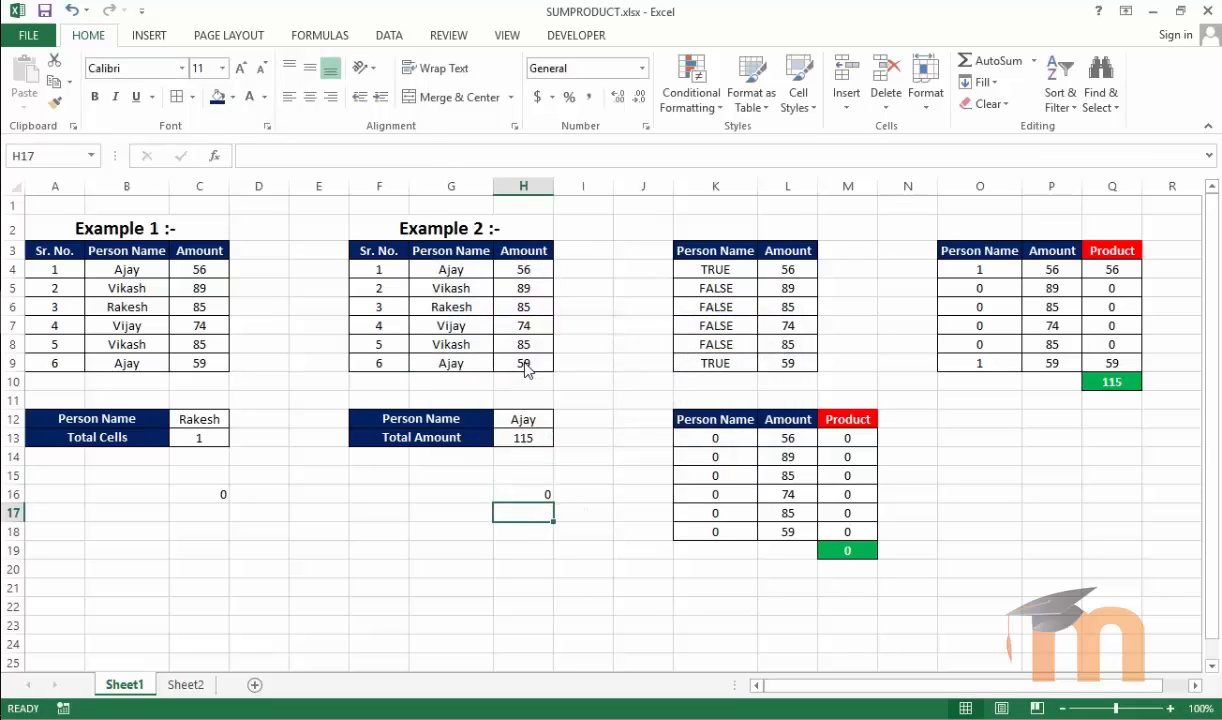
Compare the formulas in H13 and H16, and inspect the IF formulas behind the TRUE/FALSE helper column in K4:K9
left_click(537, 490)
left_click(537, 436)
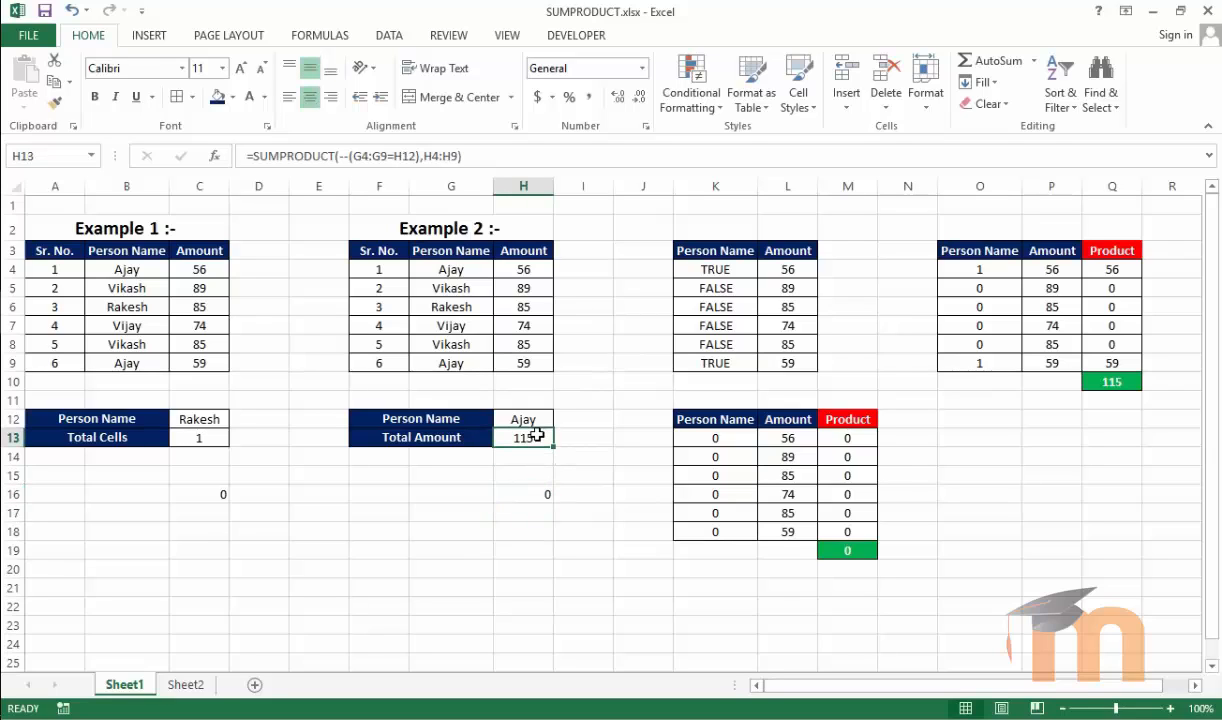
left_click(540, 494)
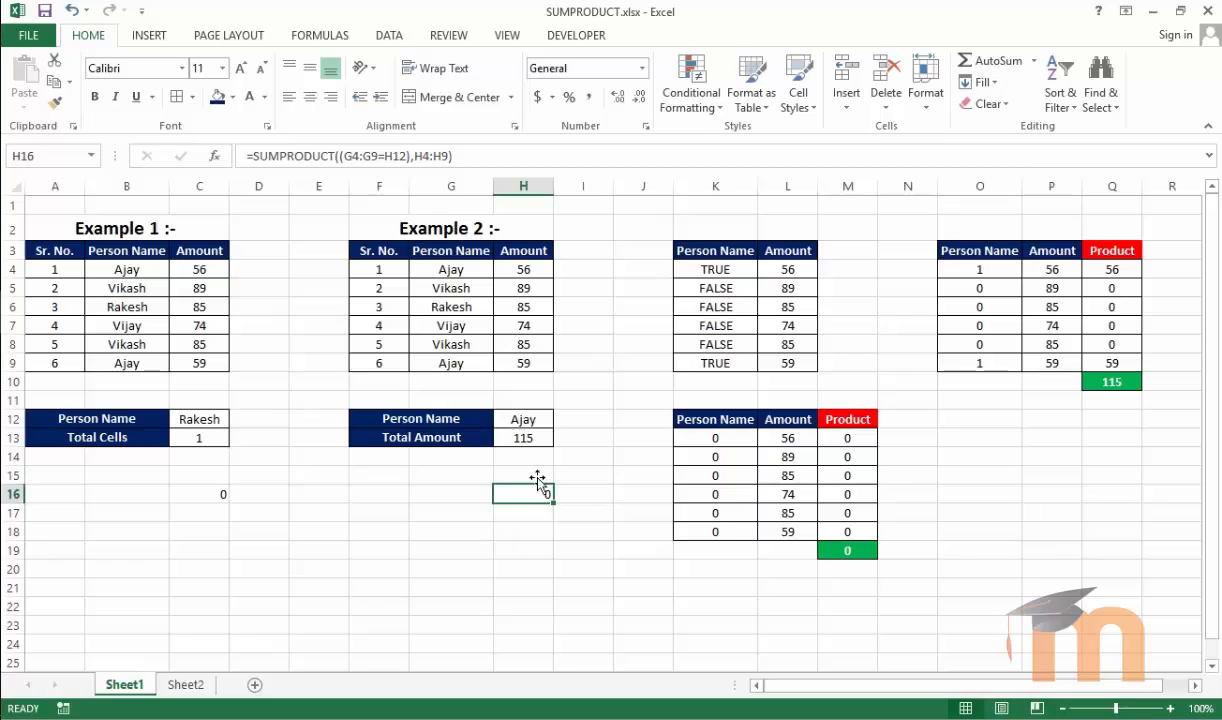
left_click(527, 438)
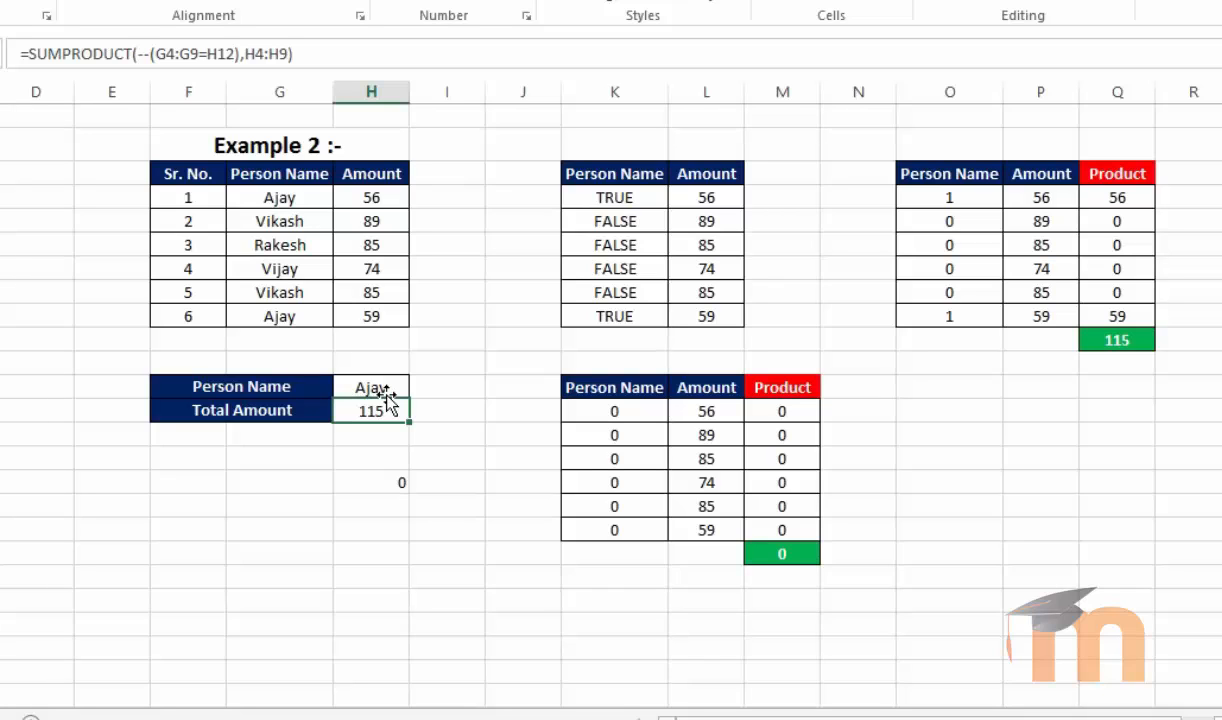
left_click(616, 196)
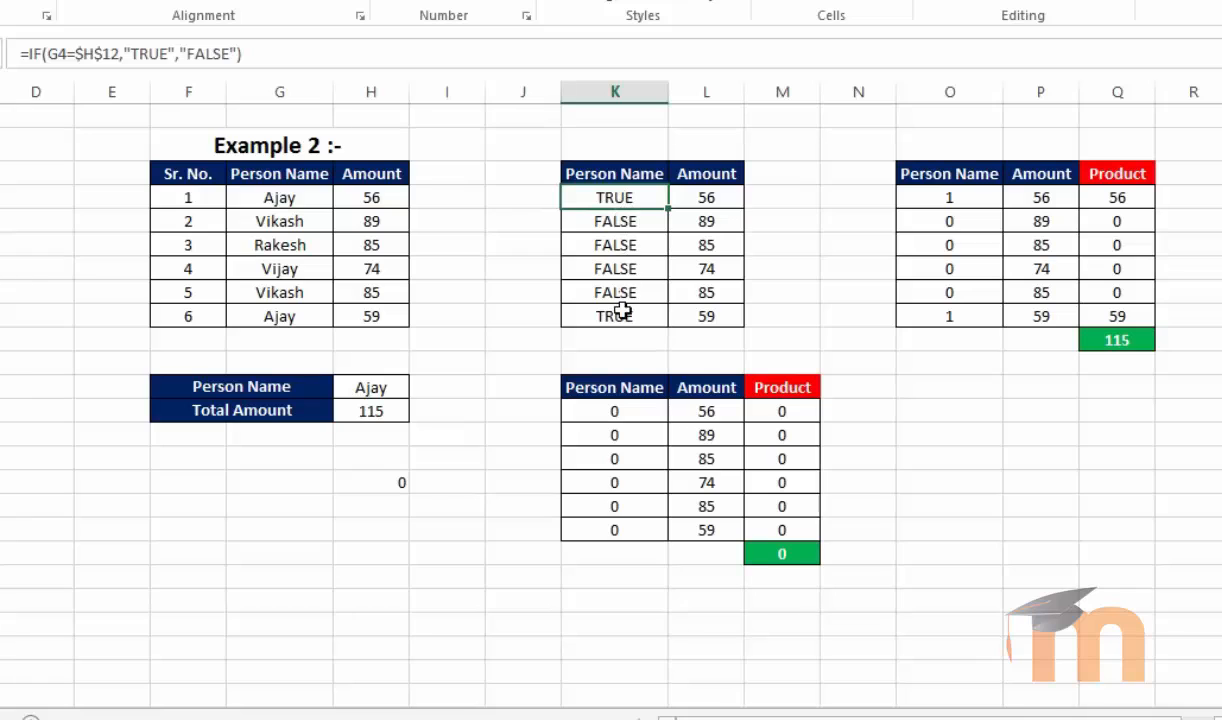
left_click_drag(624, 222, 618, 292)
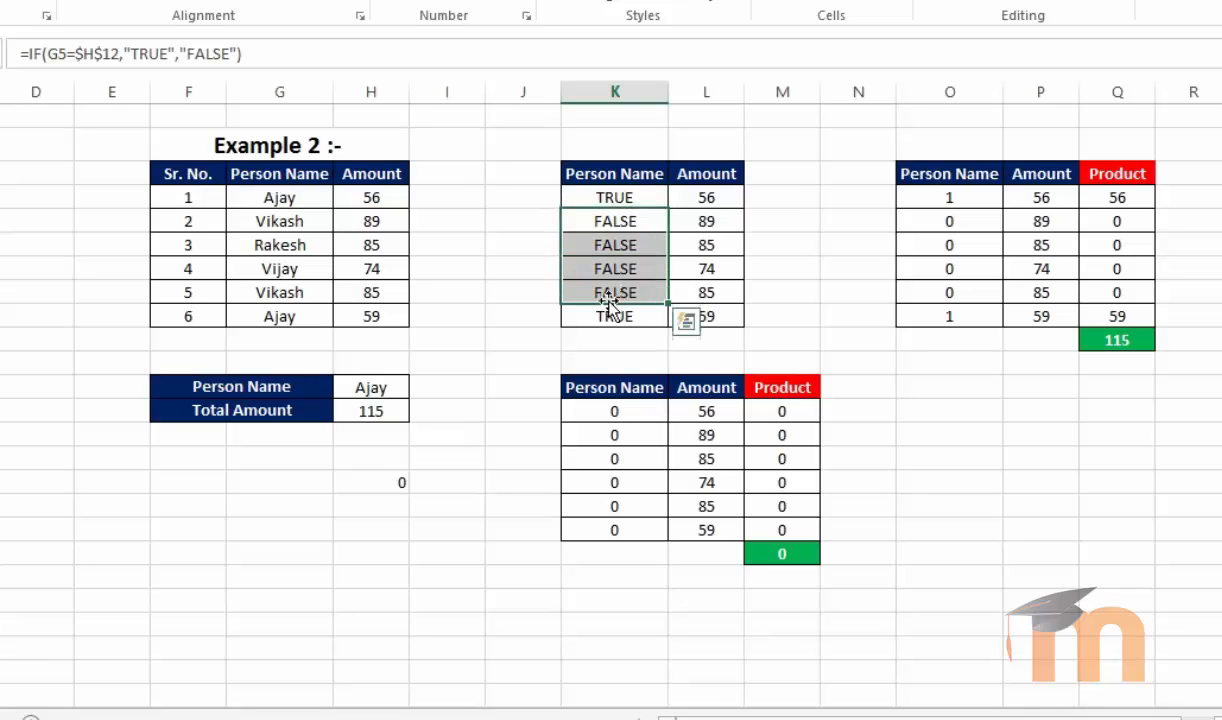
left_click(369, 386)
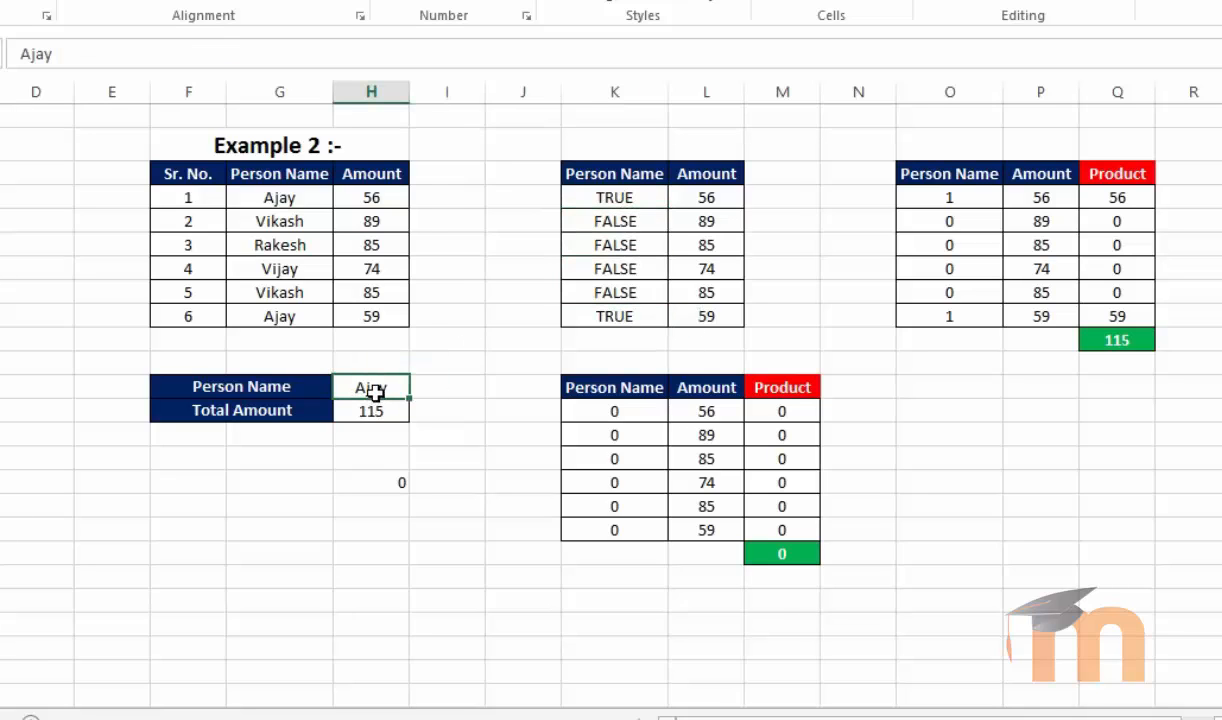
left_click(285, 197)
left_click(284, 317)
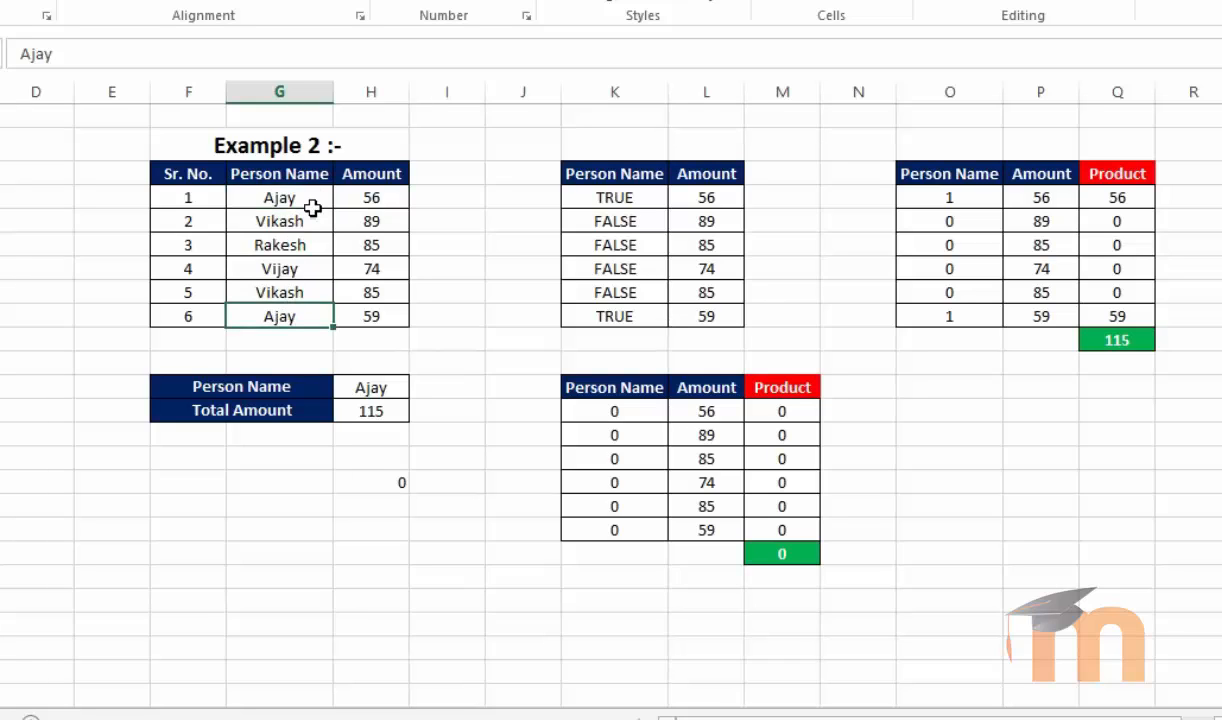
left_click(593, 199)
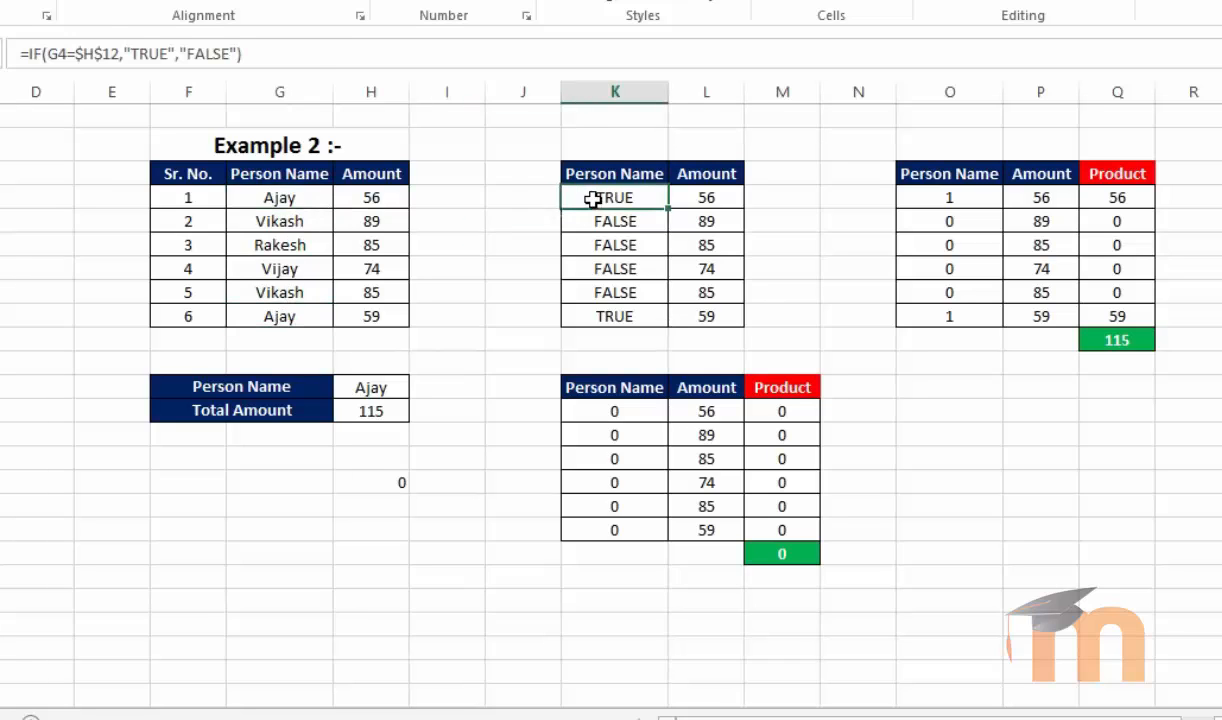
left_click(591, 319)
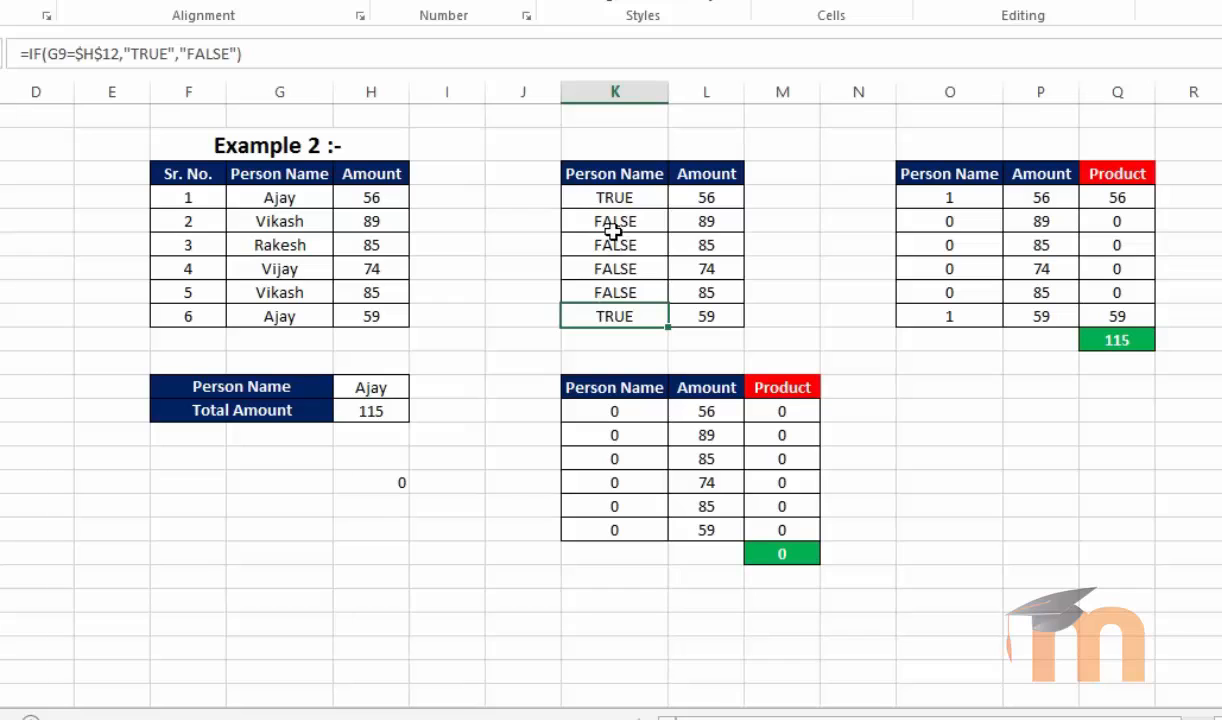
left_click_drag(614, 222, 606, 289)
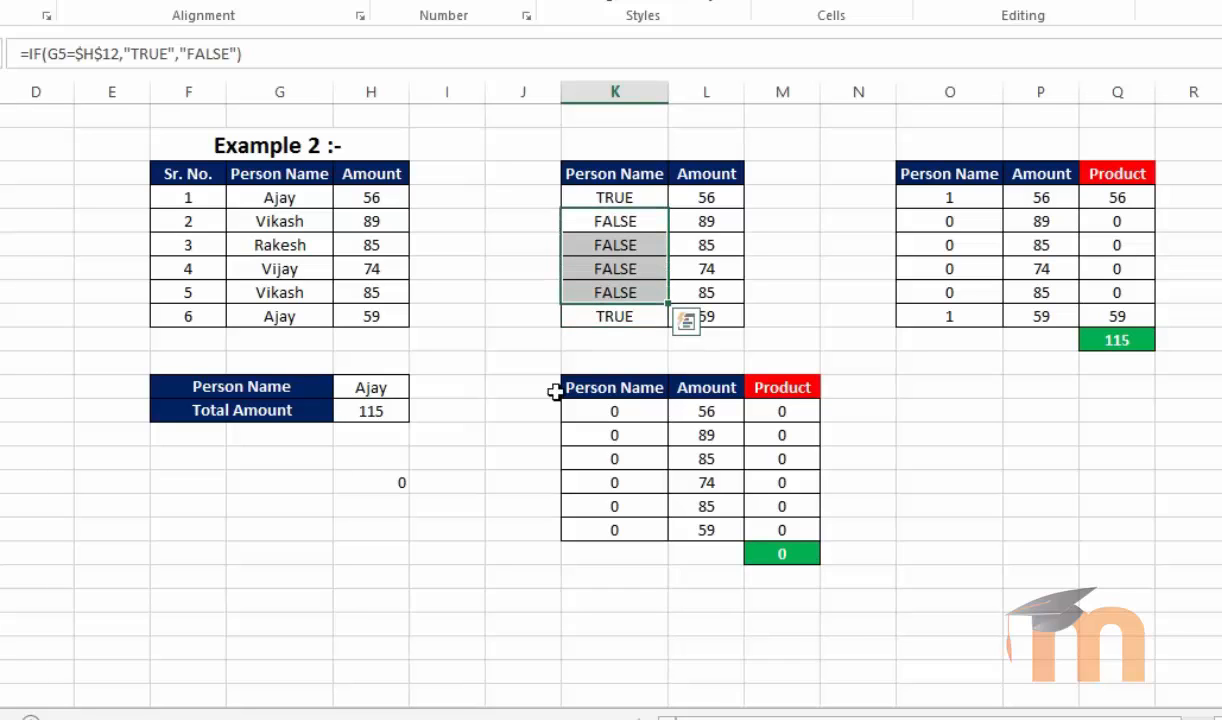
left_click(521, 411)
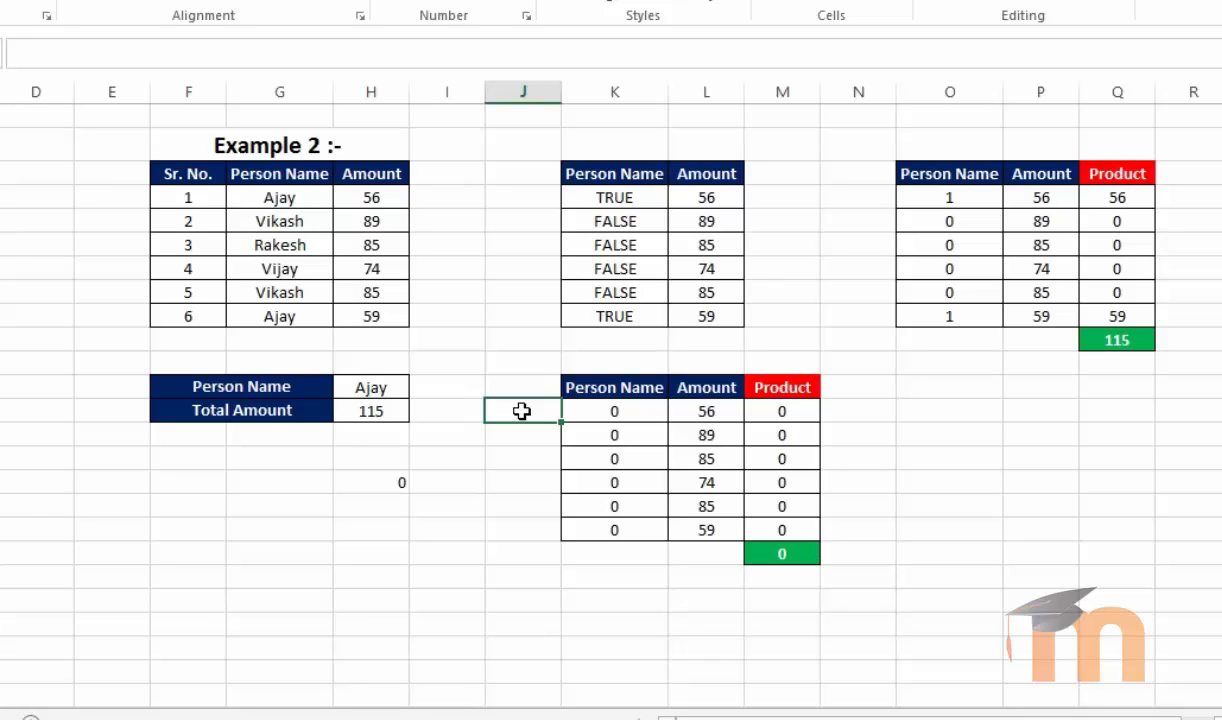
Examine H16's formula against the TRUE/FALSE column, the zero-valued Person Name column in K14:K19, and the Amount ranges
left_click(368, 480)
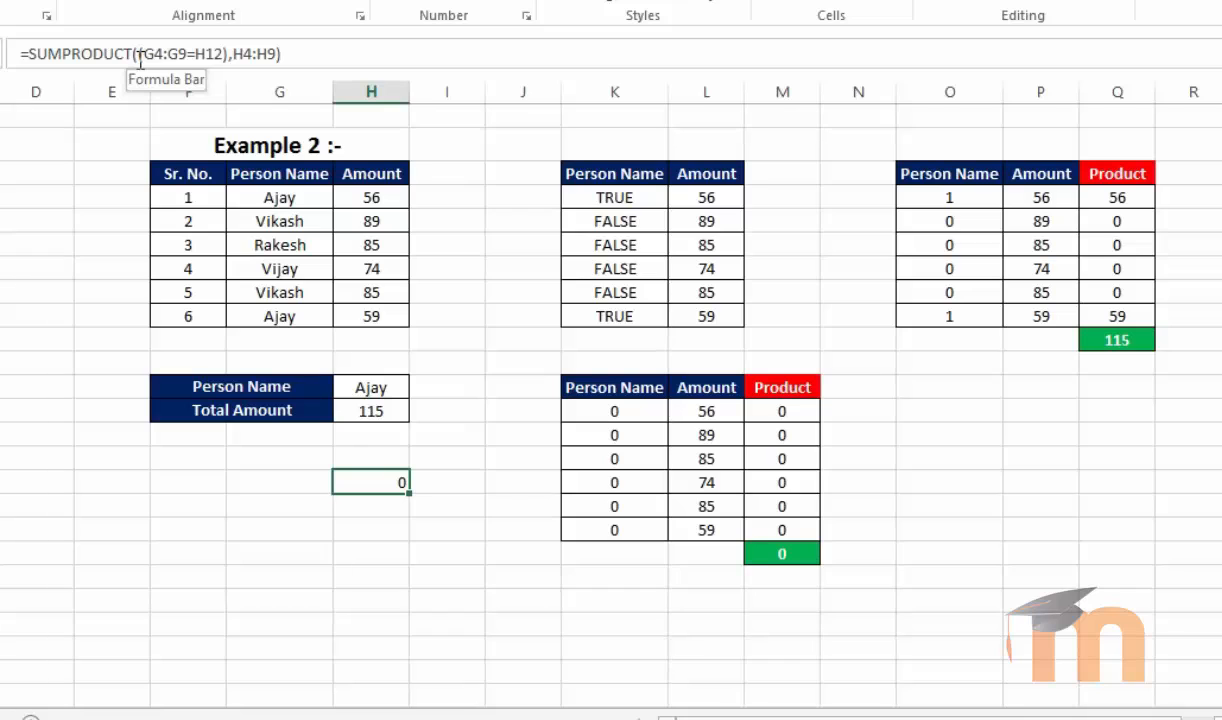
left_click(616, 198)
left_click_drag(616, 198, 619, 316)
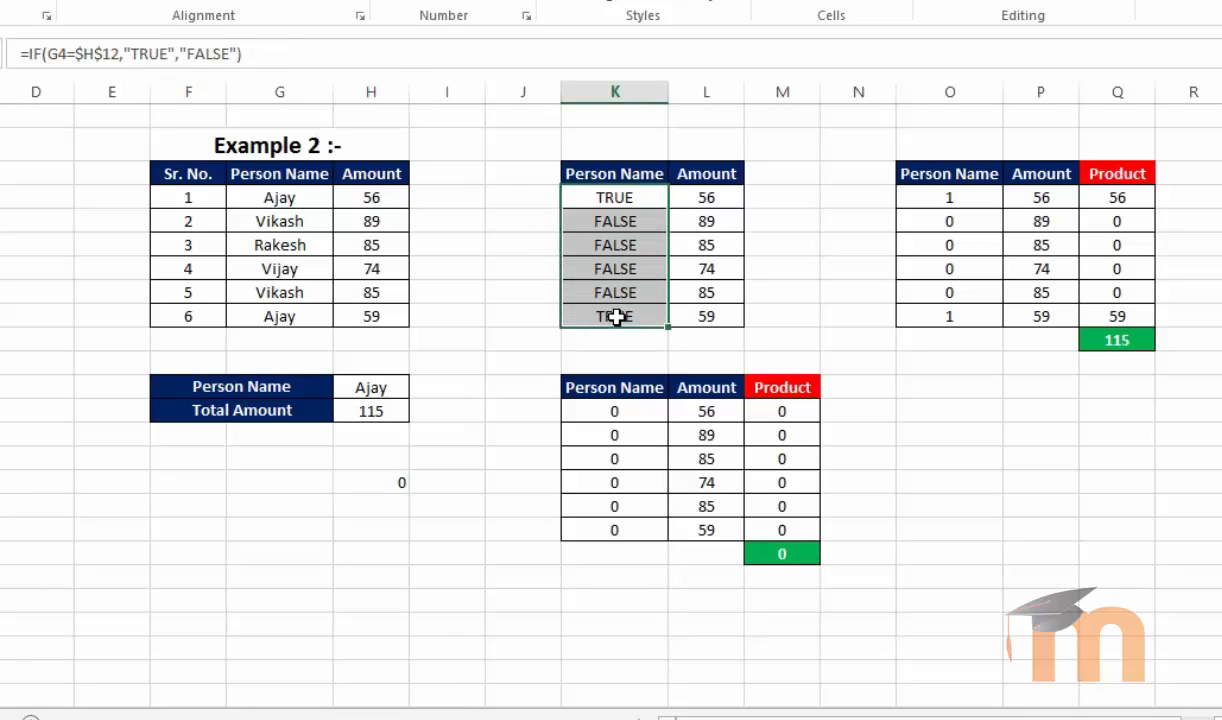
left_click_drag(607, 404, 610, 515)
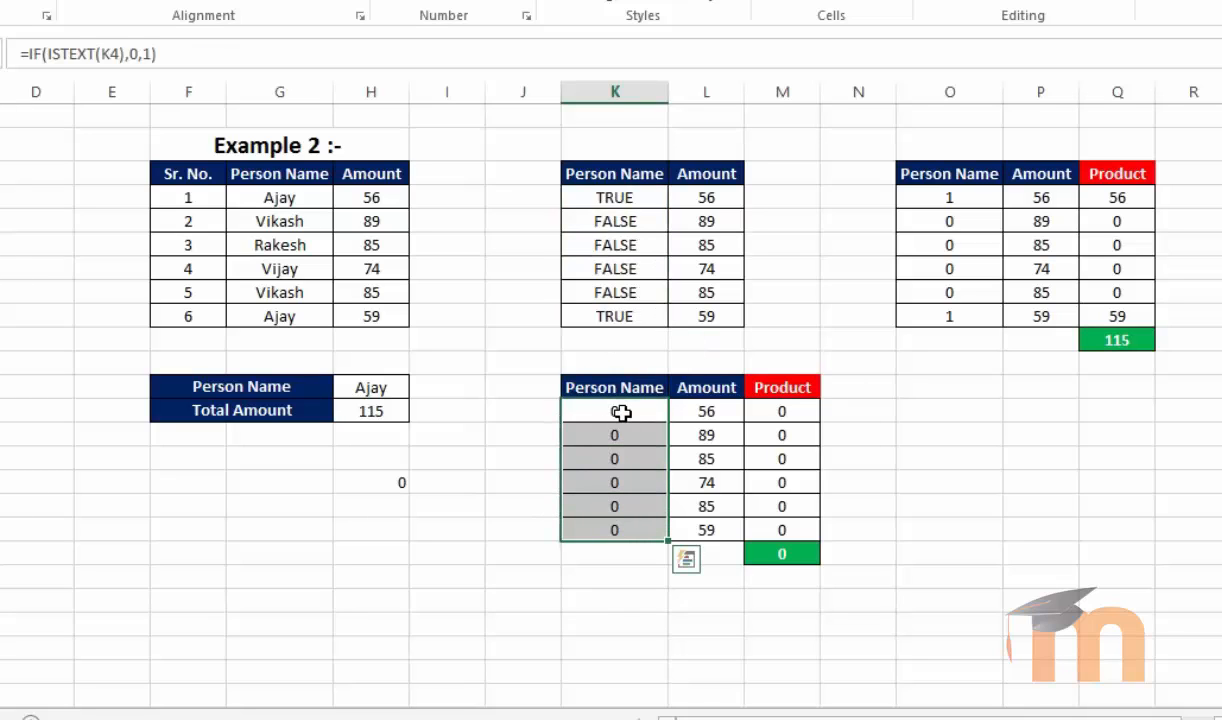
left_click(605, 578)
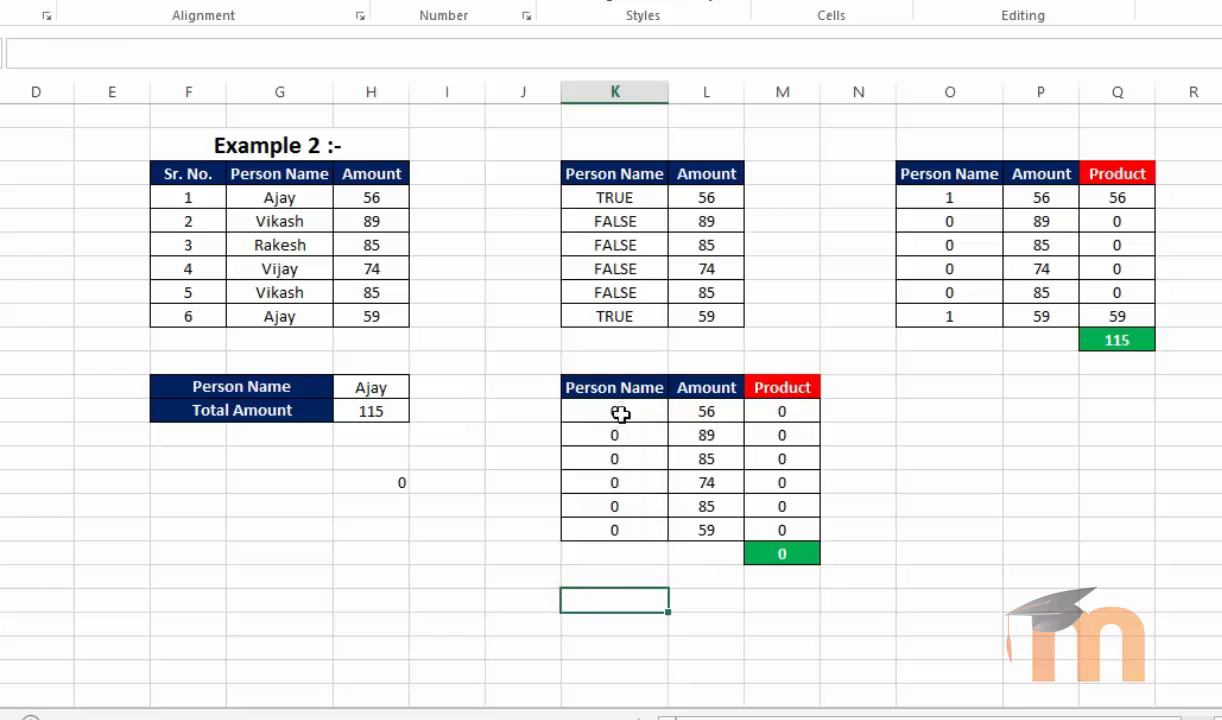
left_click_drag(616, 411, 618, 527)
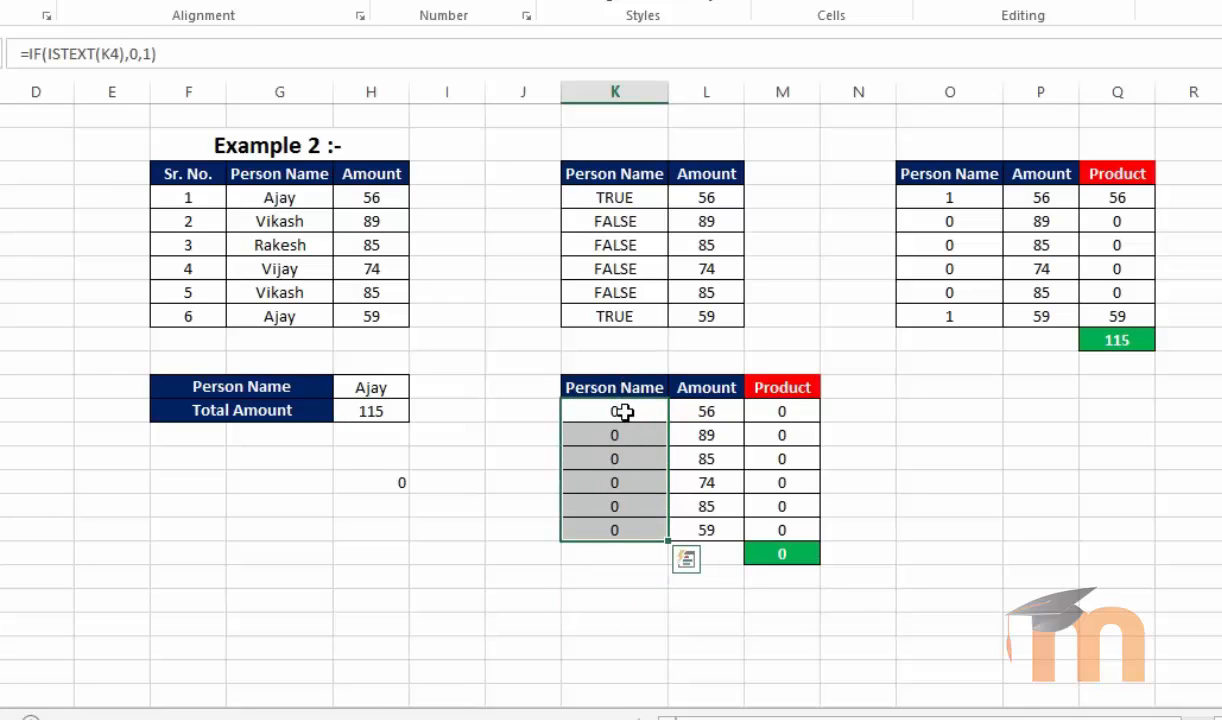
left_click_drag(623, 411, 625, 553)
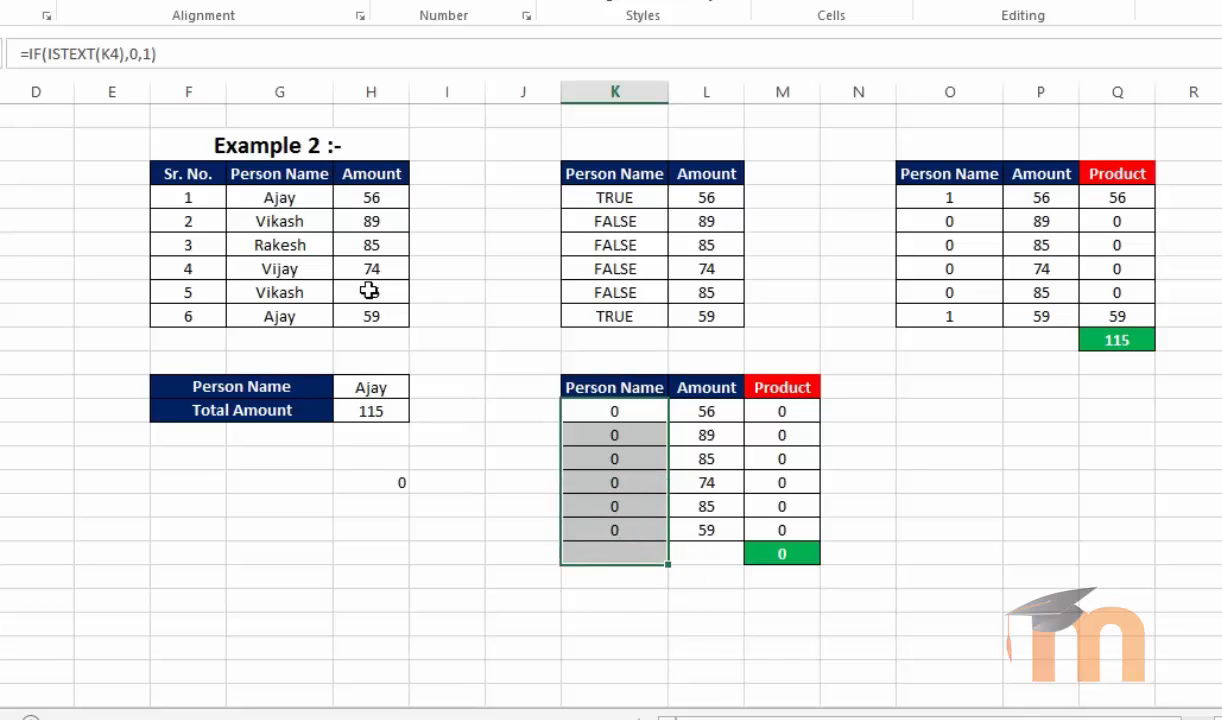
left_click_drag(365, 197, 370, 316)
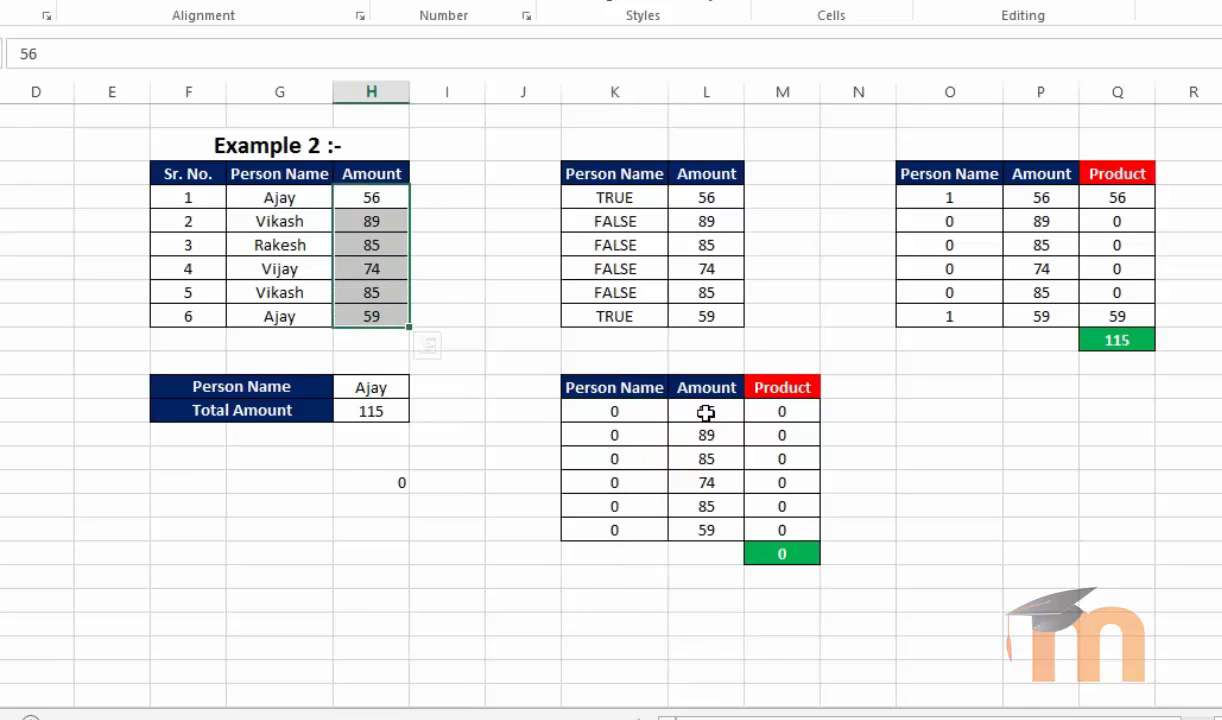
mouse_move(706, 413)
left_mouse_down()
mouse_move(701, 524)
mouse_move(689, 414)
left_mouse_up()
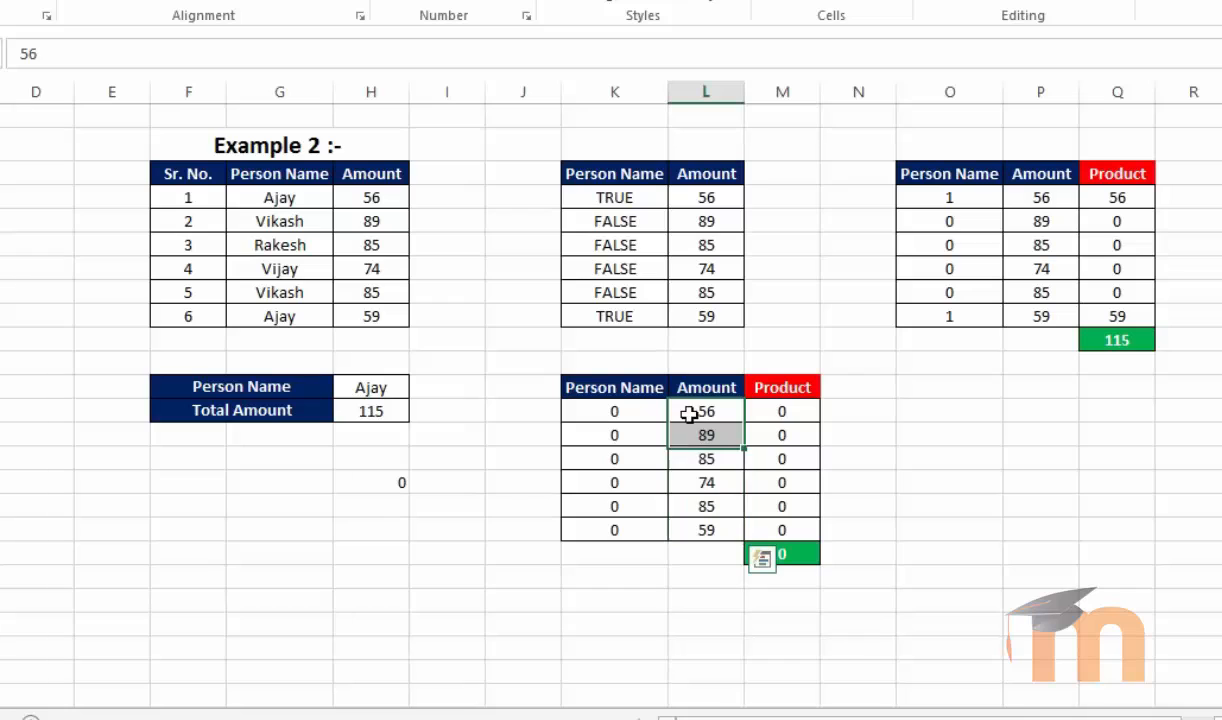
left_click(664, 406)
left_click(677, 411)
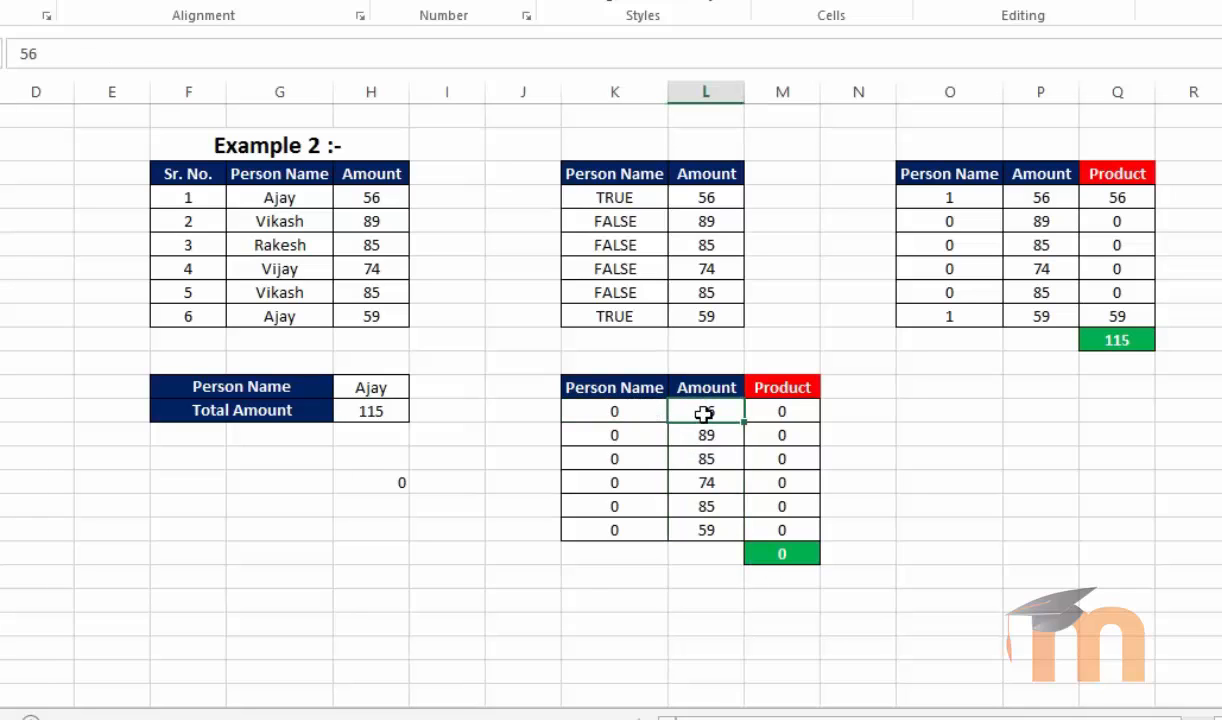
Inspect the PRODUCT formulas in M13:M18 and the SUM total in M19 of the zero-valued helper table
left_click(786, 414)
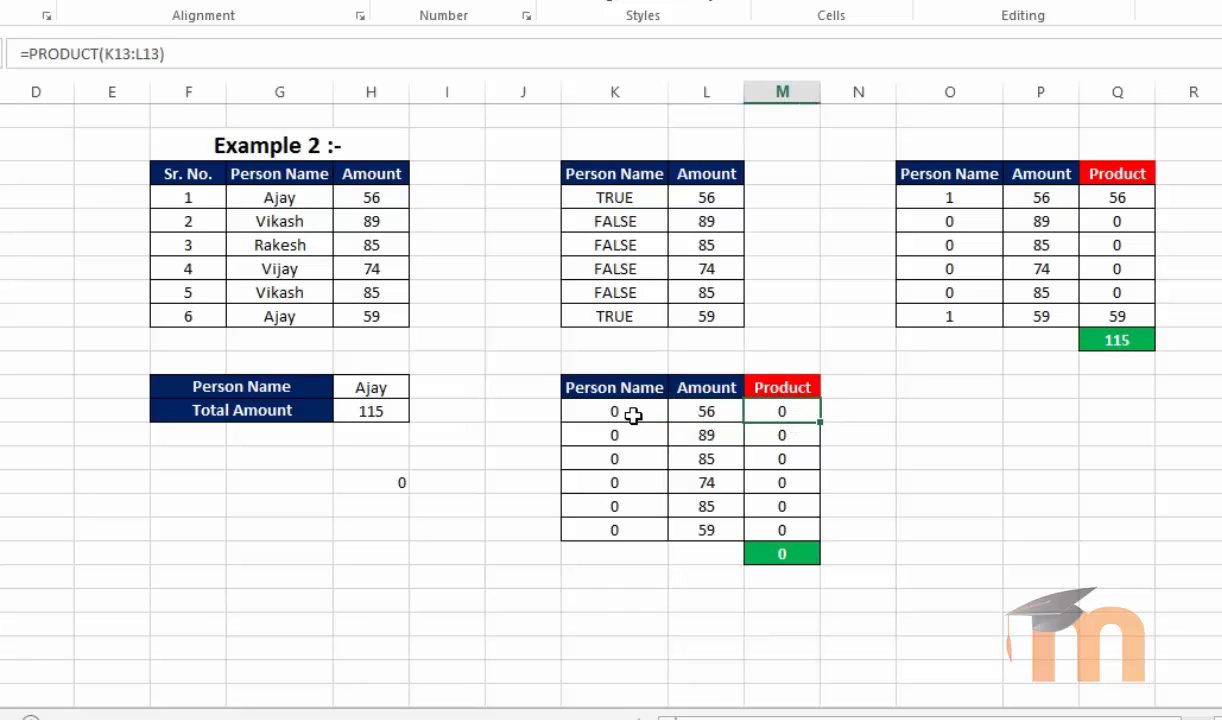
left_click(702, 413)
left_click(780, 413)
left_click_drag(783, 530, 779, 411)
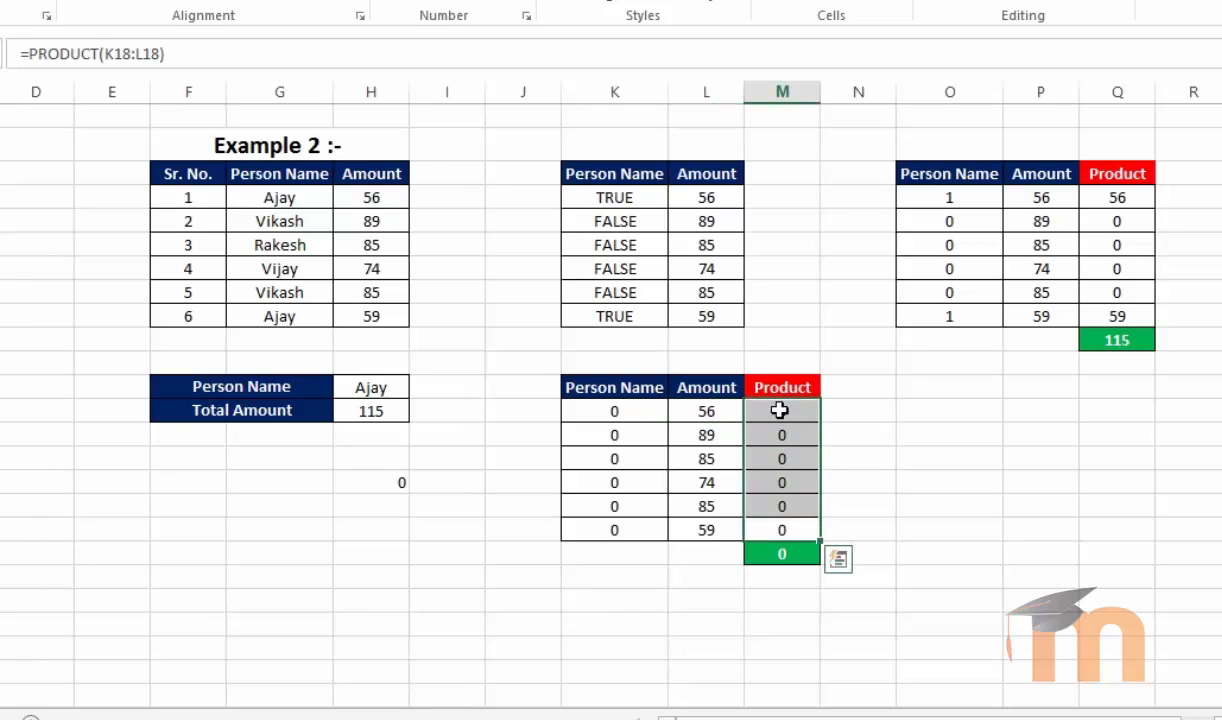
left_click(785, 548)
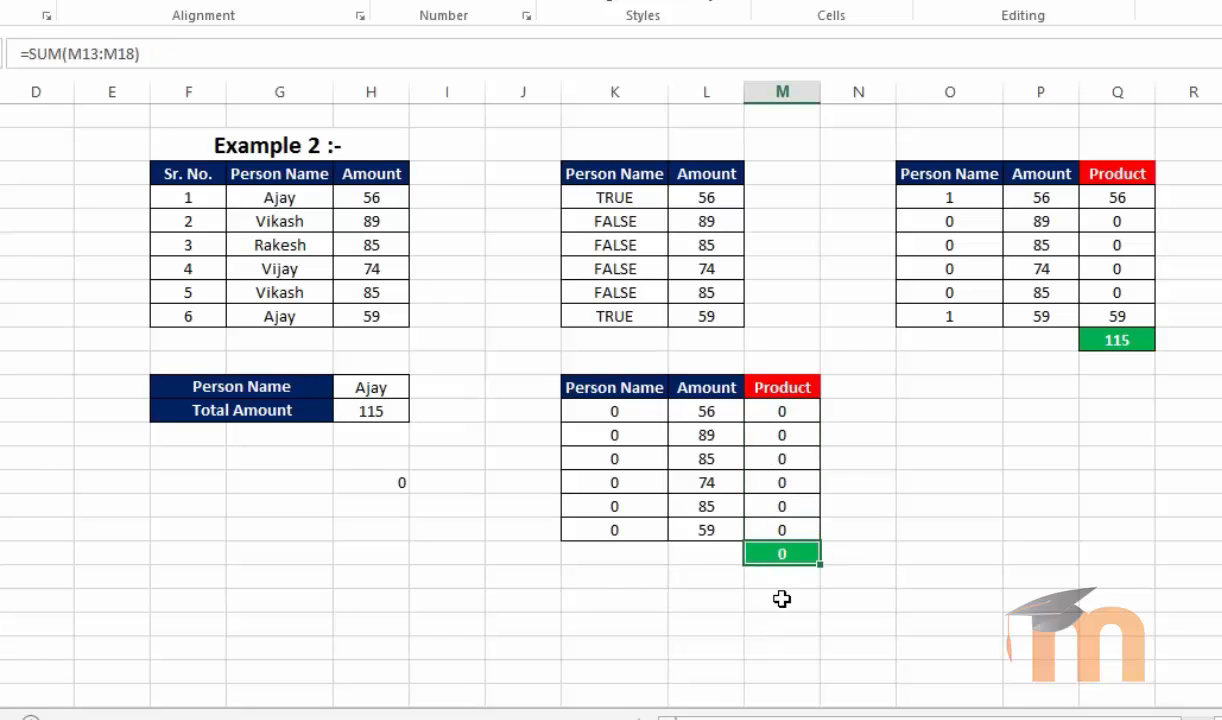
Compare H16's formula with H13's and the IF formulas of the TRUE/FALSE helper column K4:K9
left_click(401, 483)
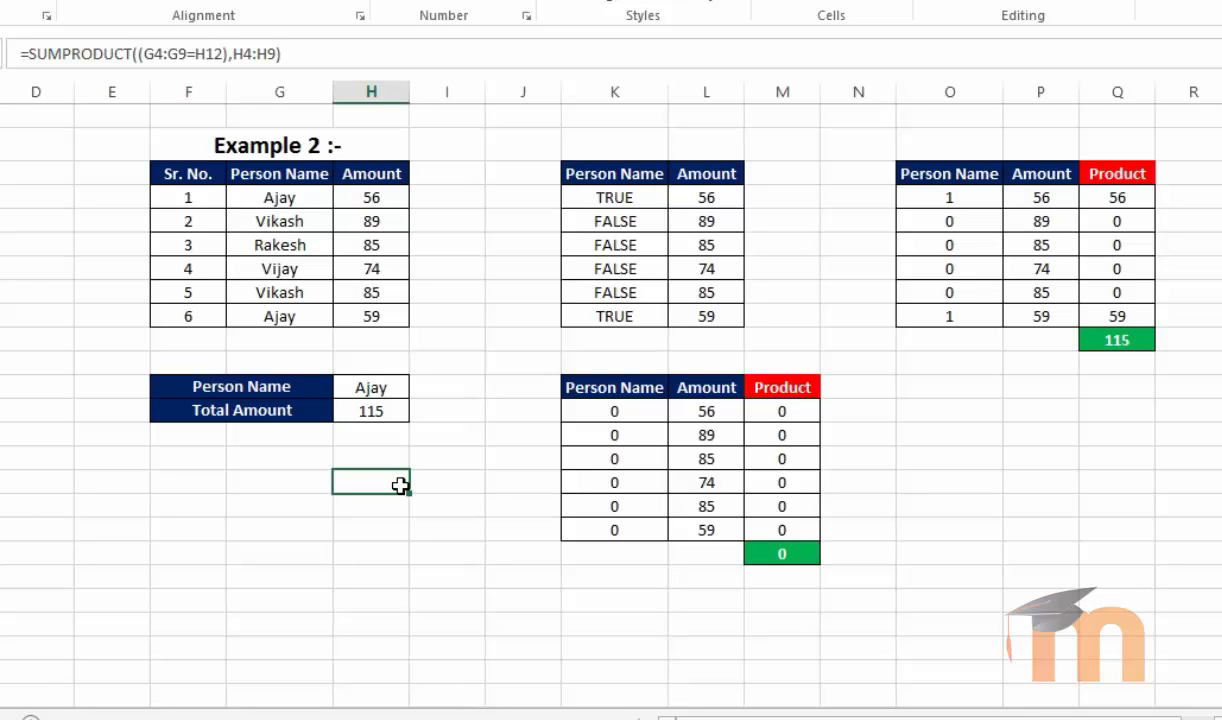
left_click(372, 412)
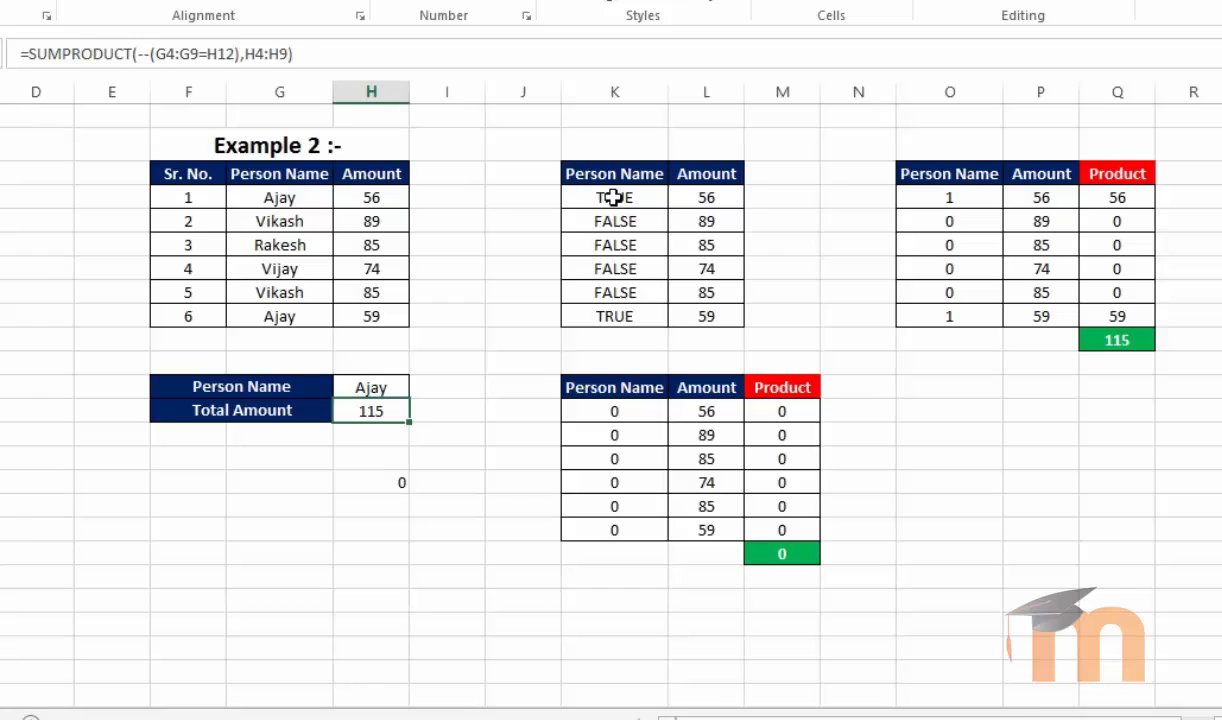
left_click_drag(585, 192, 607, 316)
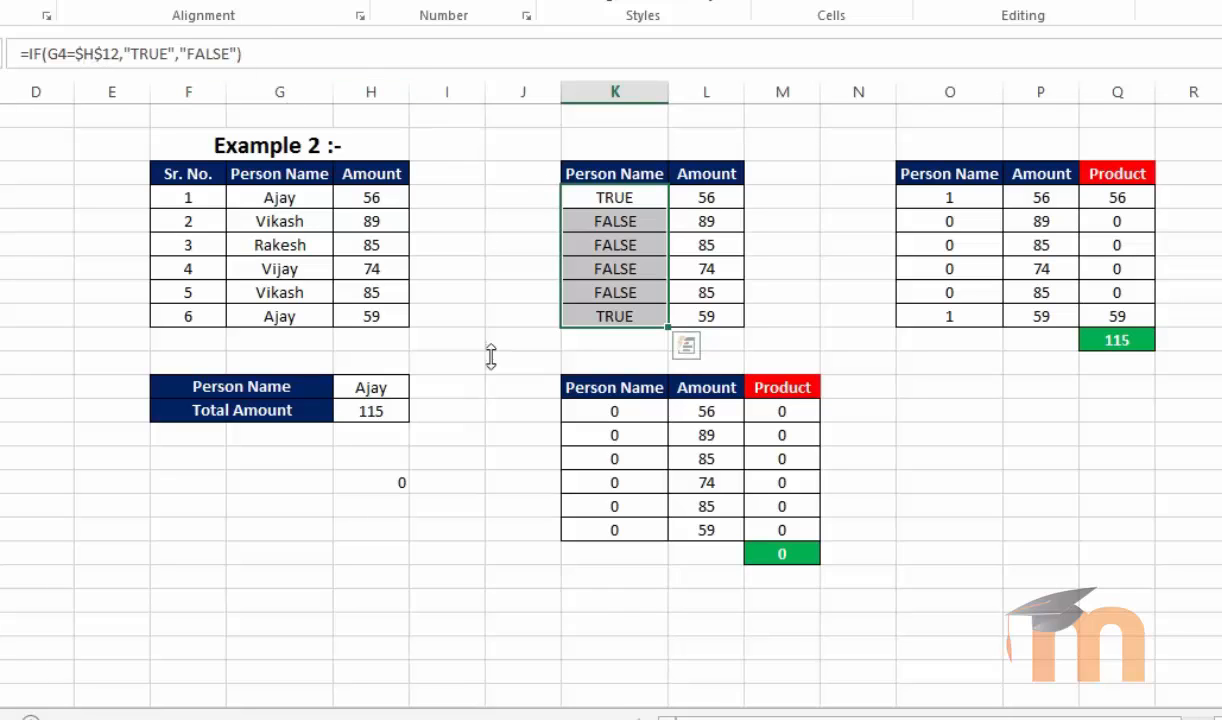
left_click(381, 417)
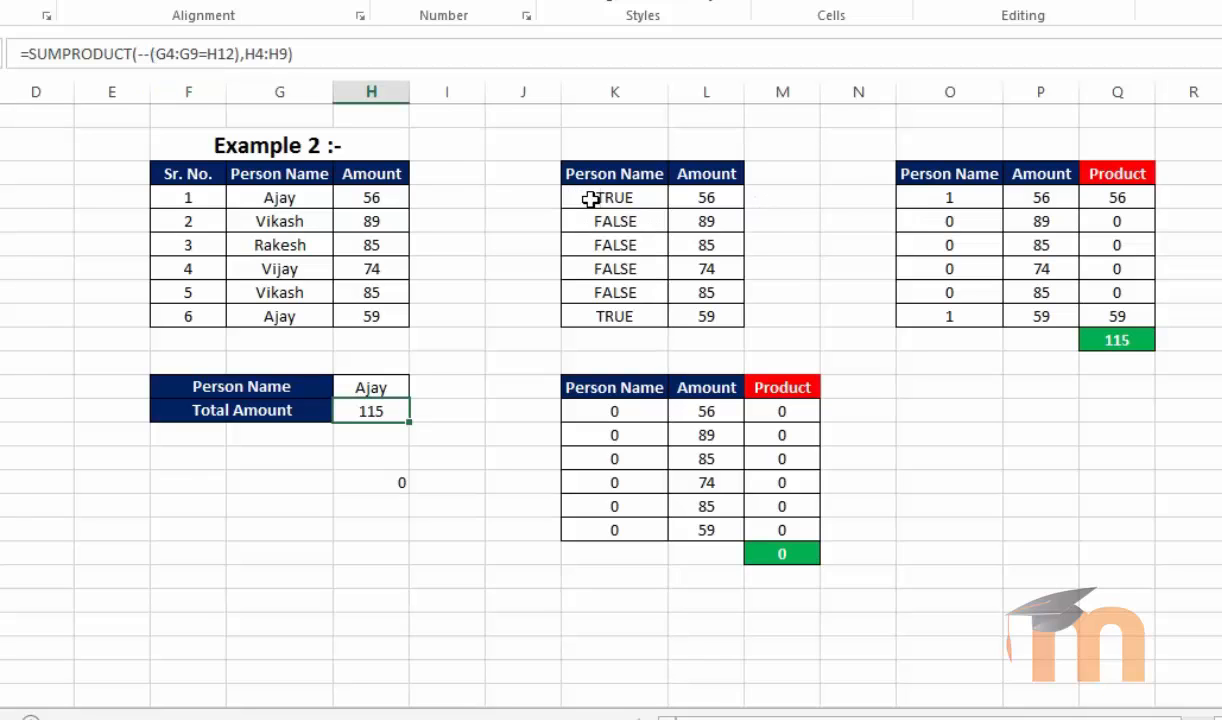
Inspect the 1/0 IF formulas in O4:O9 and the PRODUCT and SUM formulas in Q4:Q10
left_click(930, 199)
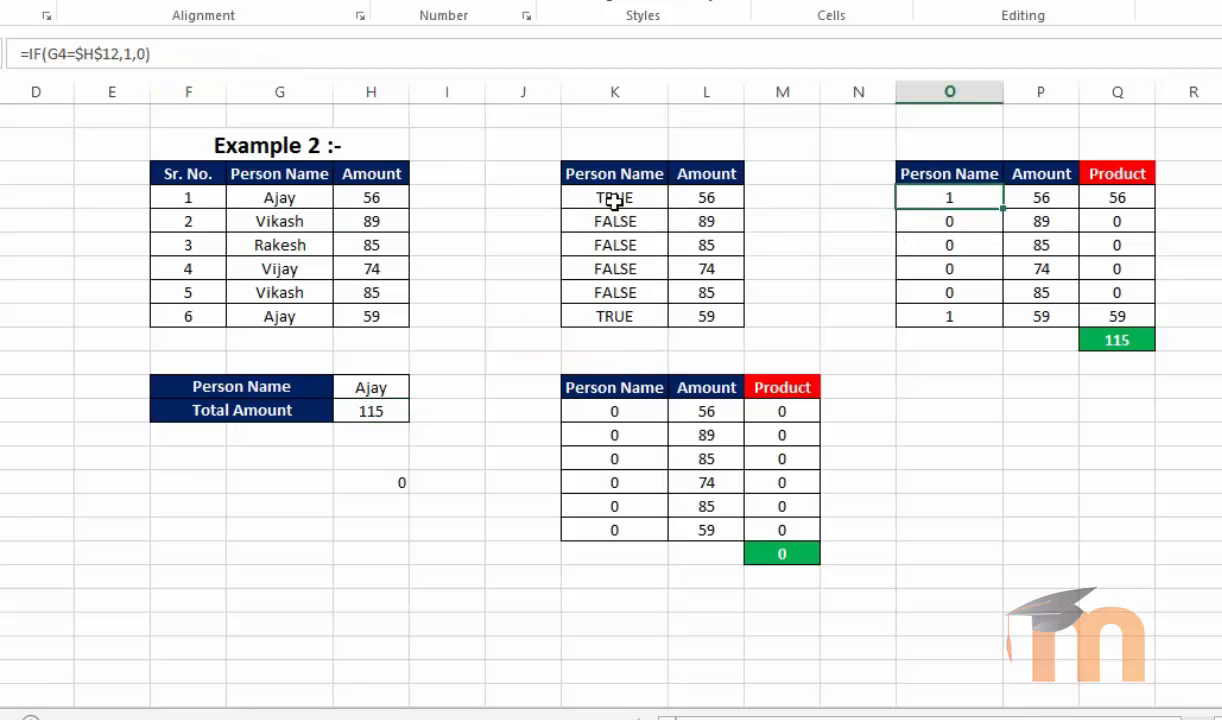
left_click(946, 226)
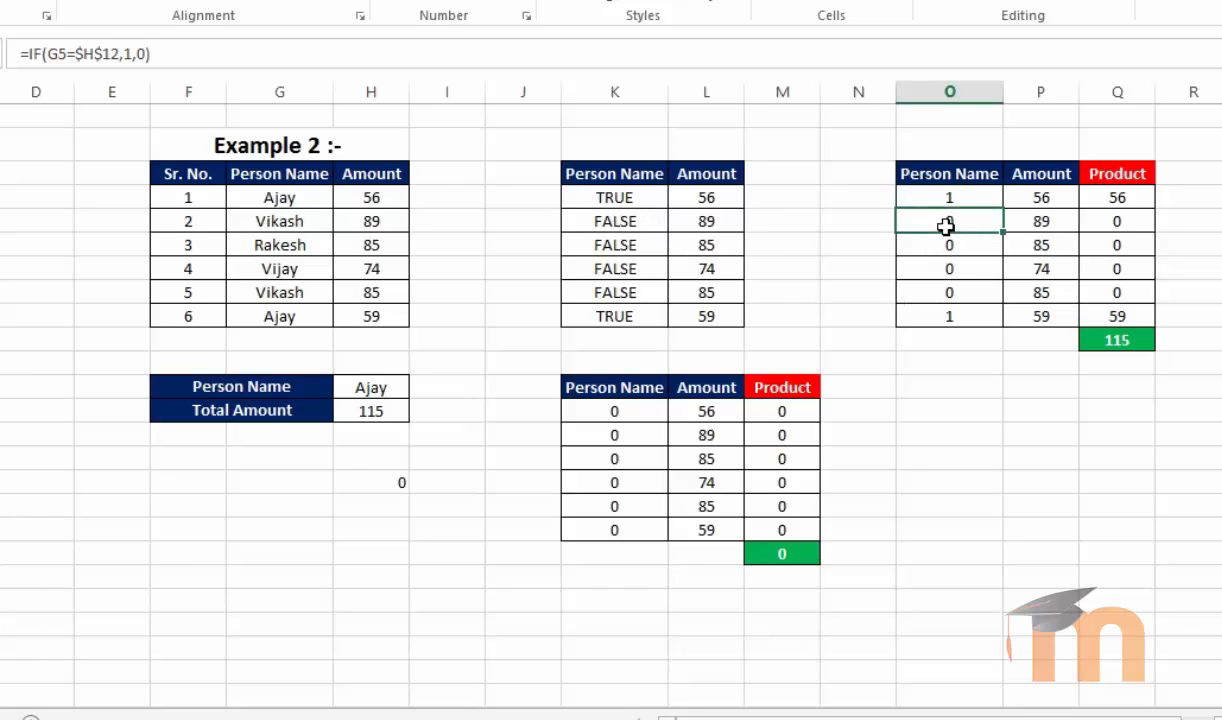
left_click(935, 314)
left_click(957, 197)
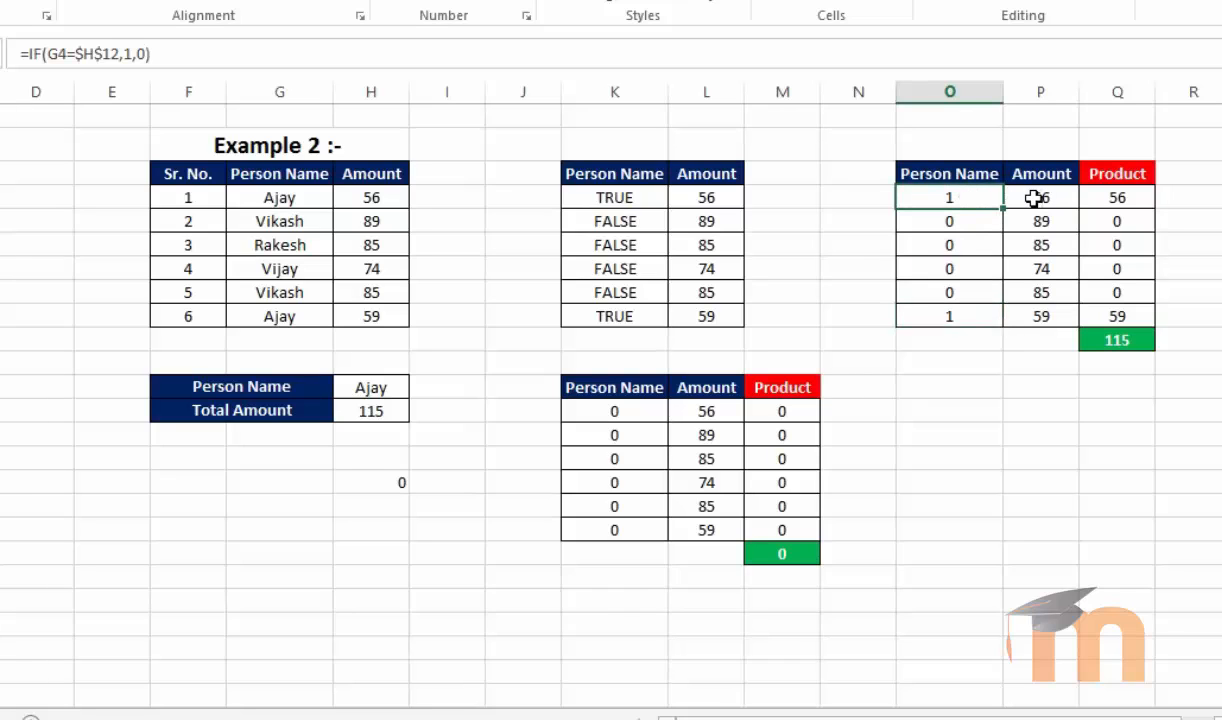
left_click(1116, 197)
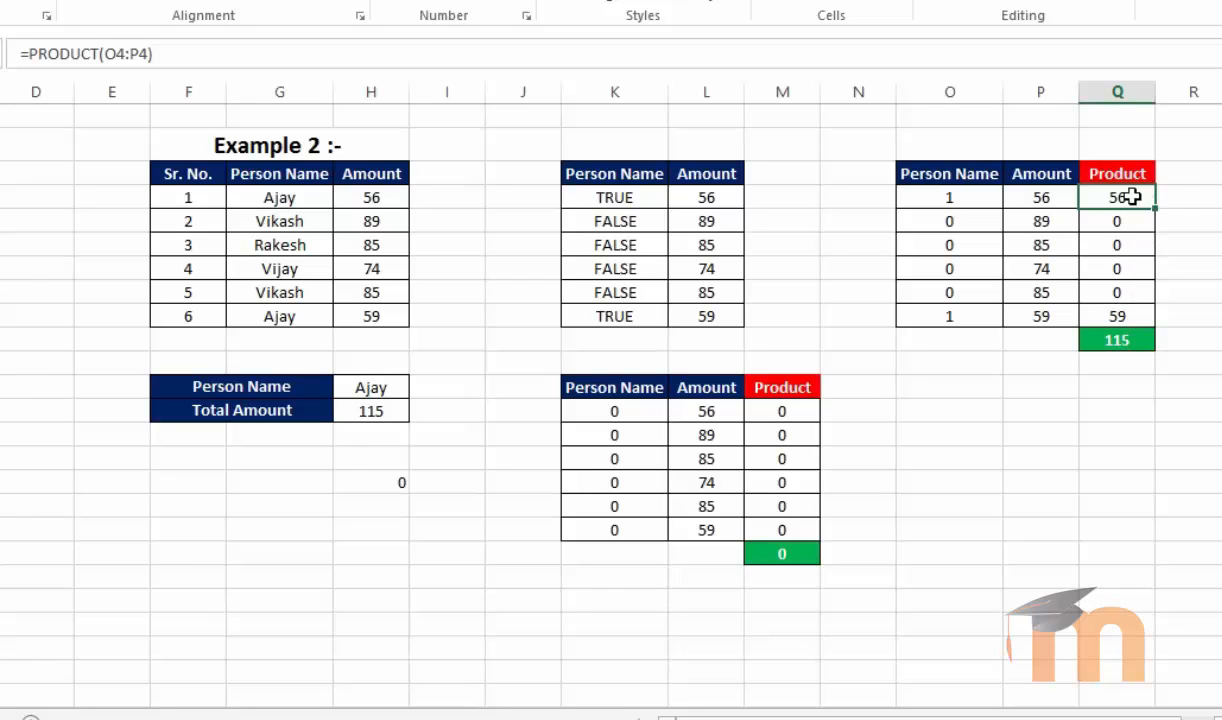
left_click_drag(1130, 197, 1128, 318)
left_click(1122, 341)
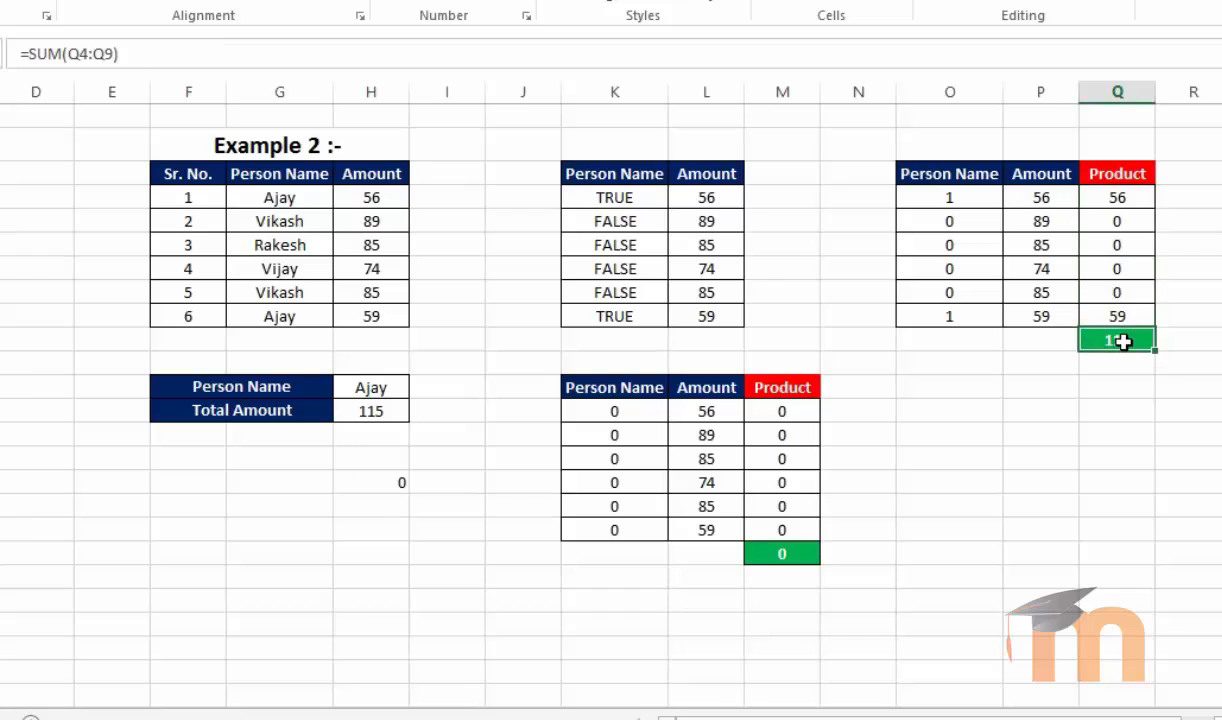
Recheck H13's SUMPRODUCT formula with the double negative against the zero in H16
left_click(390, 411)
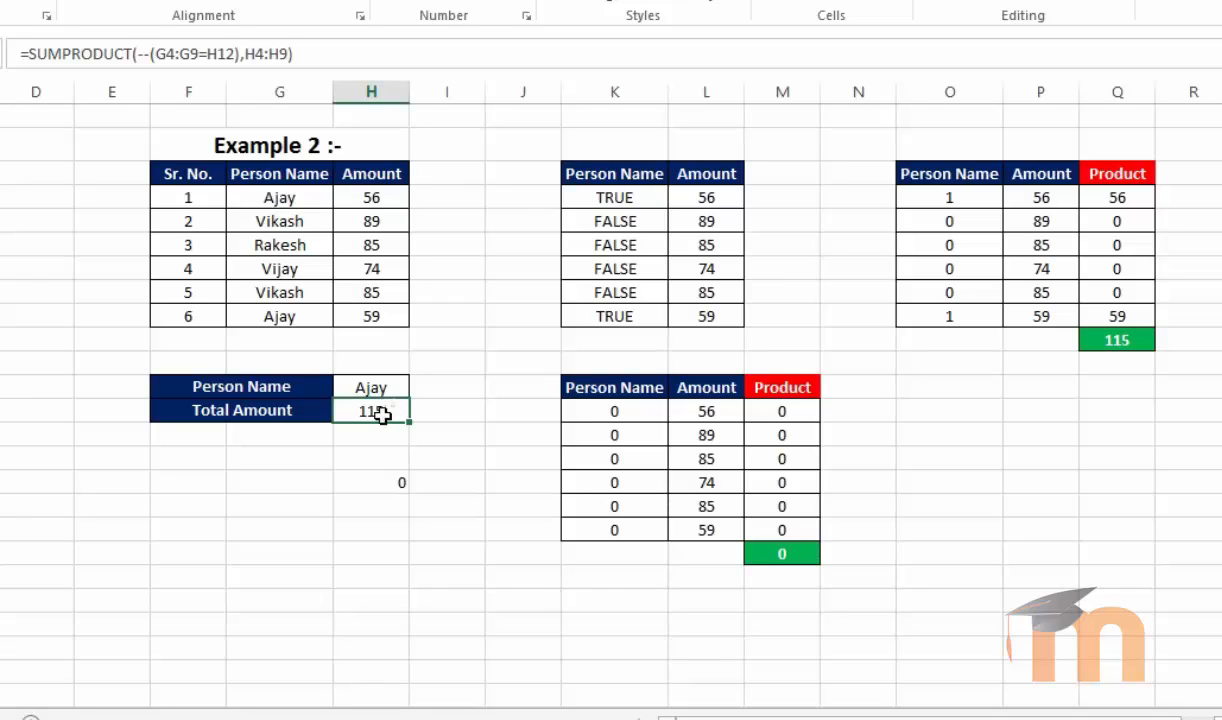
left_click(358, 480)
left_click(368, 413)
left_click(418, 601)
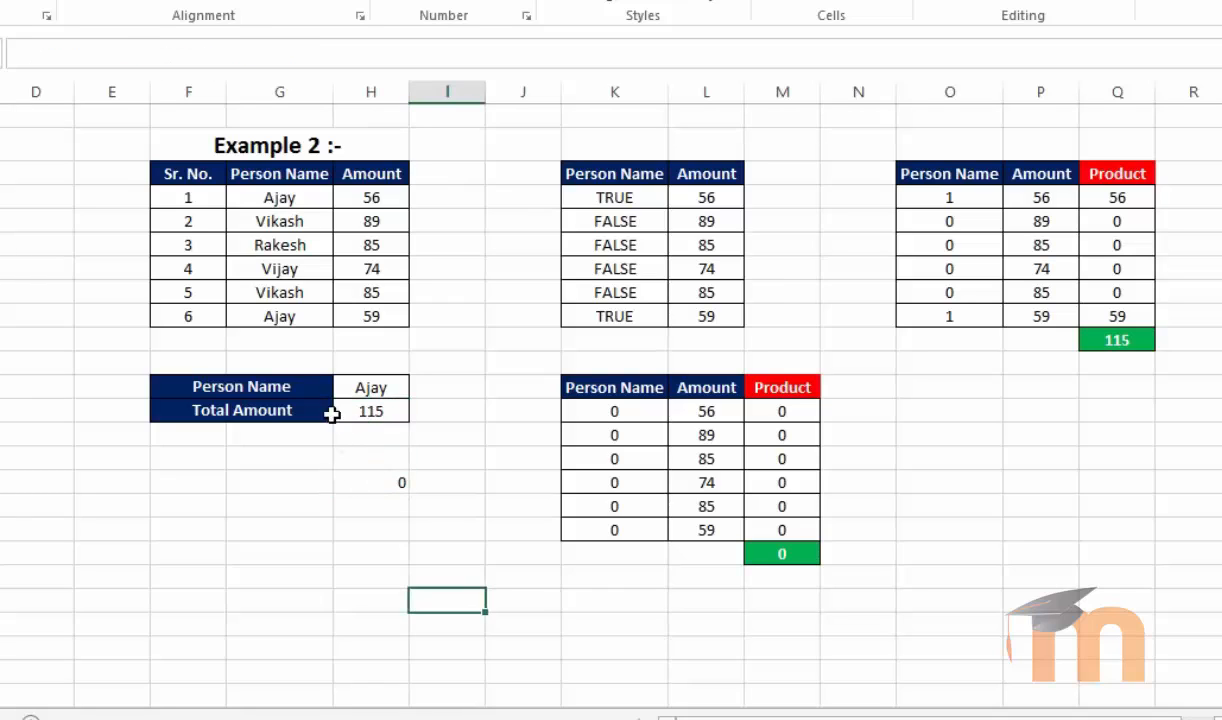
left_click(372, 412)
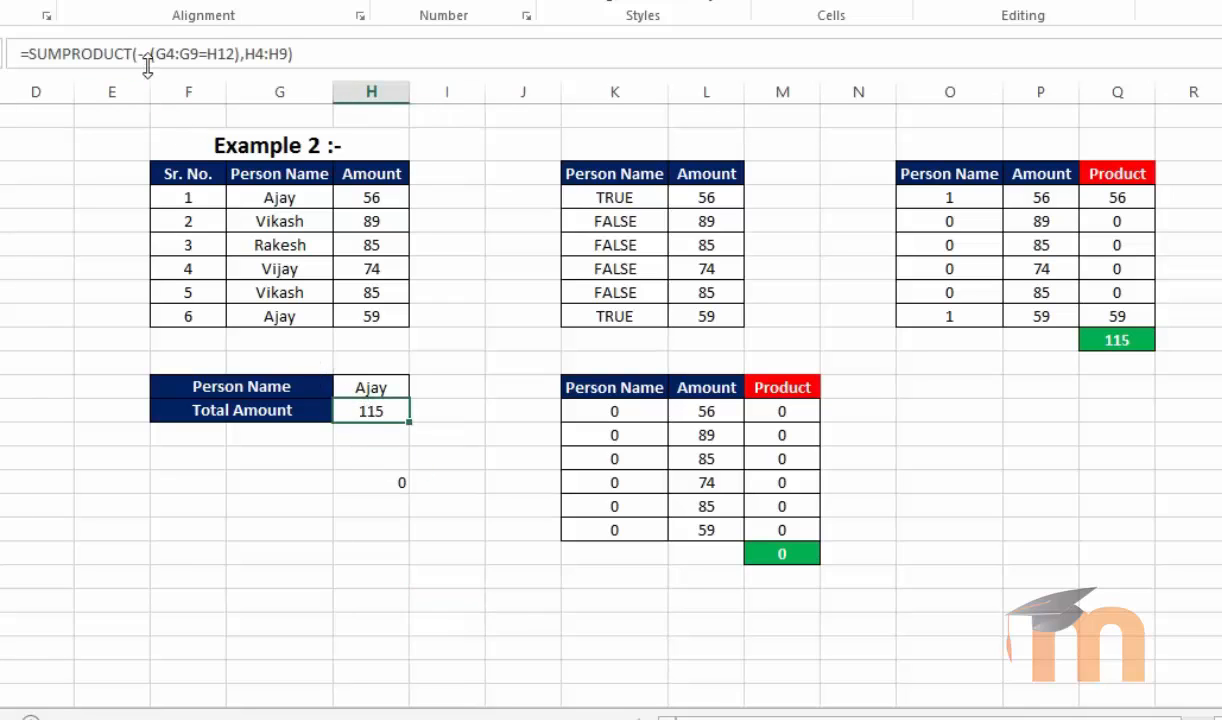
left_click(291, 500)
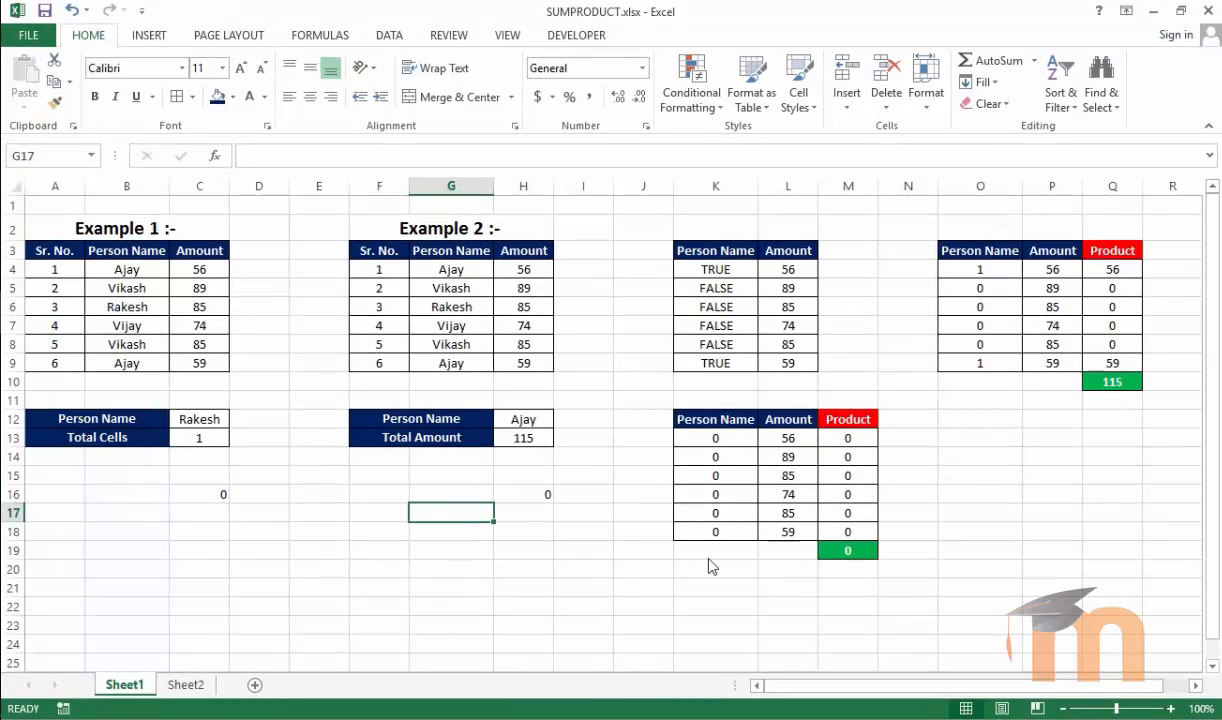
left_click(532, 619)
left_click(514, 573)
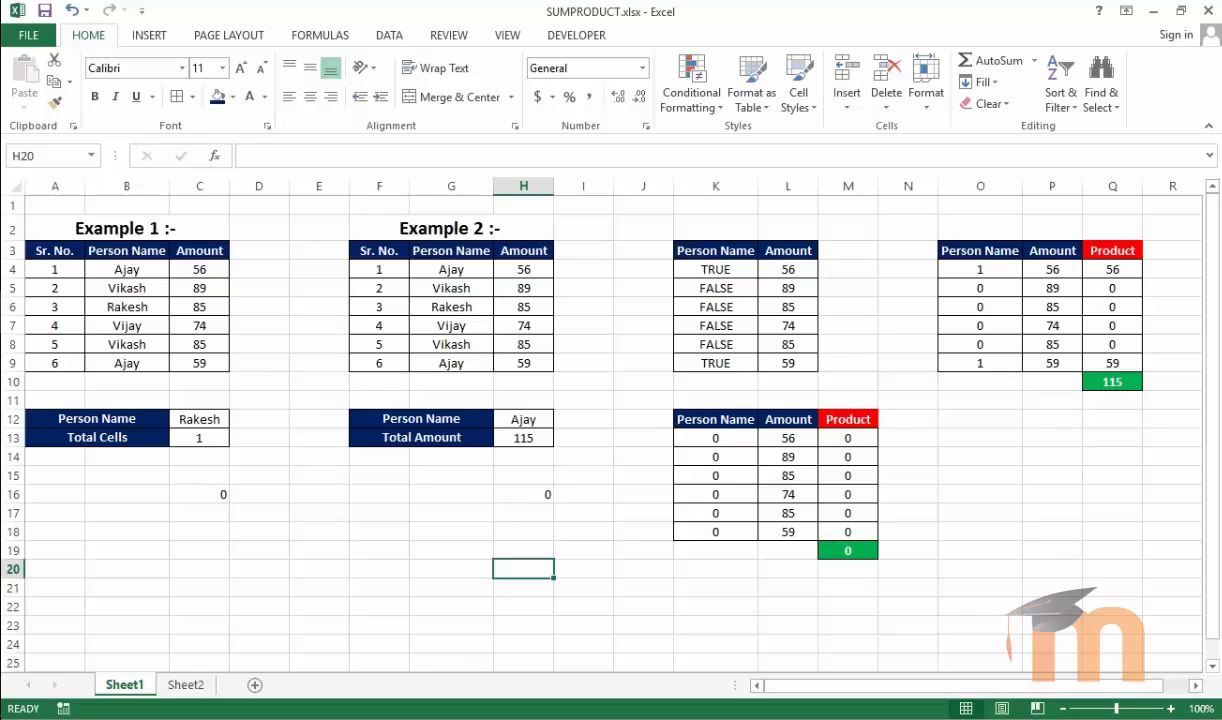
In D4, enter =LEN(B4) to count the characters of the first Example 1 name
left_click(123, 271)
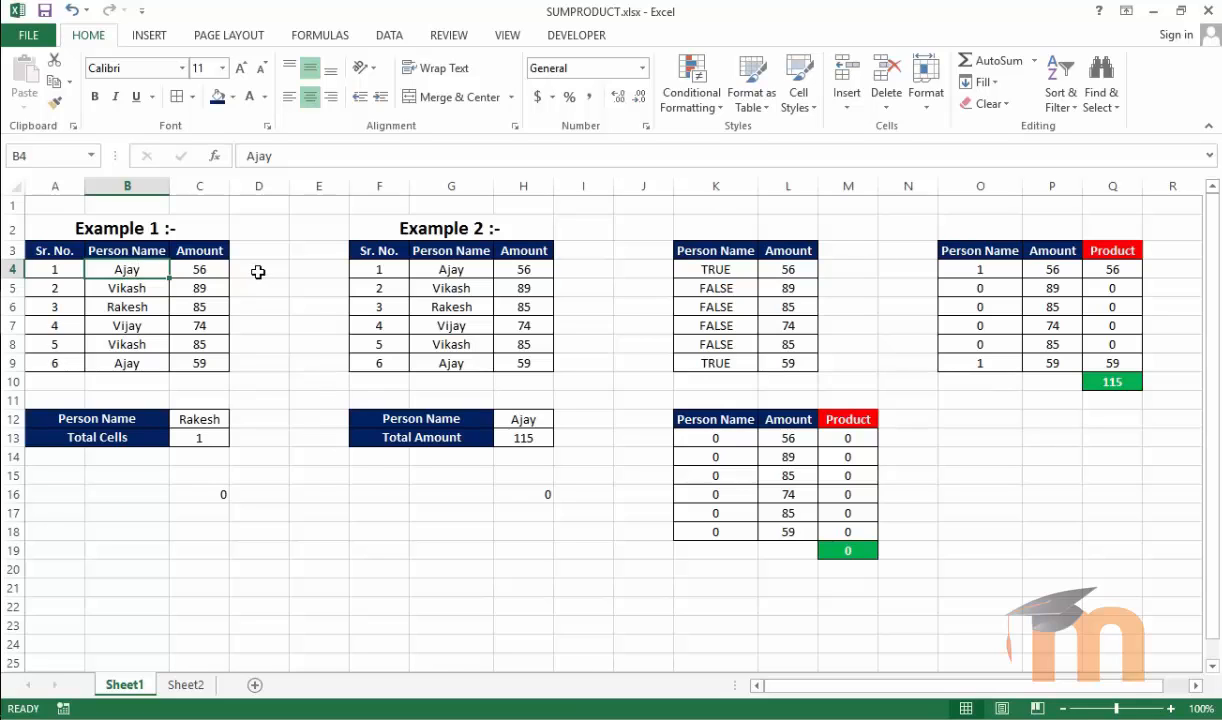
left_click(258, 272)
type("=len")
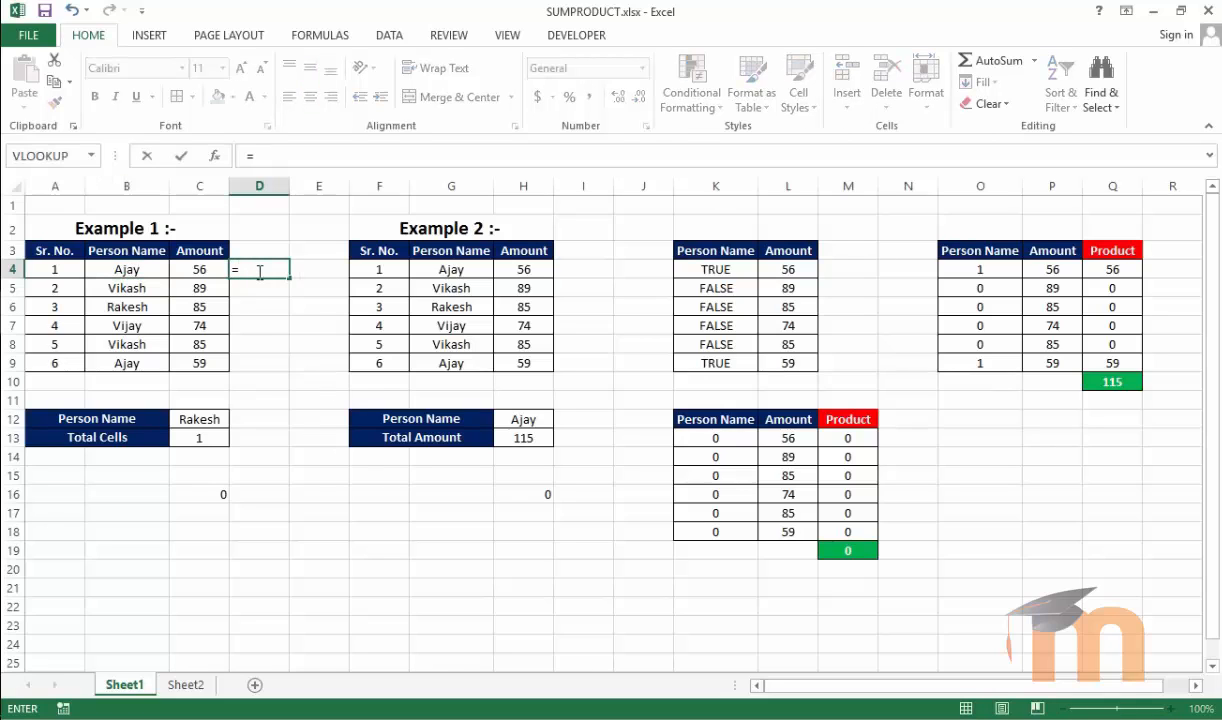
type("(")
left_click(144, 269)
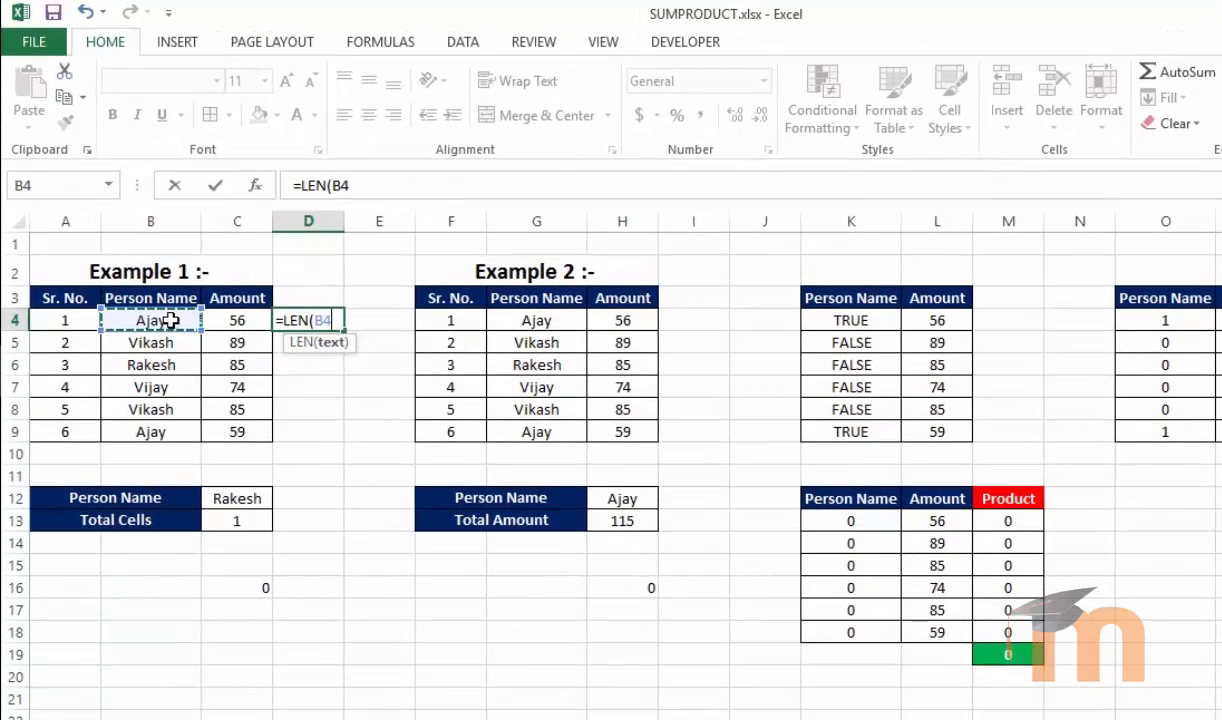
type(")")
key("Return")
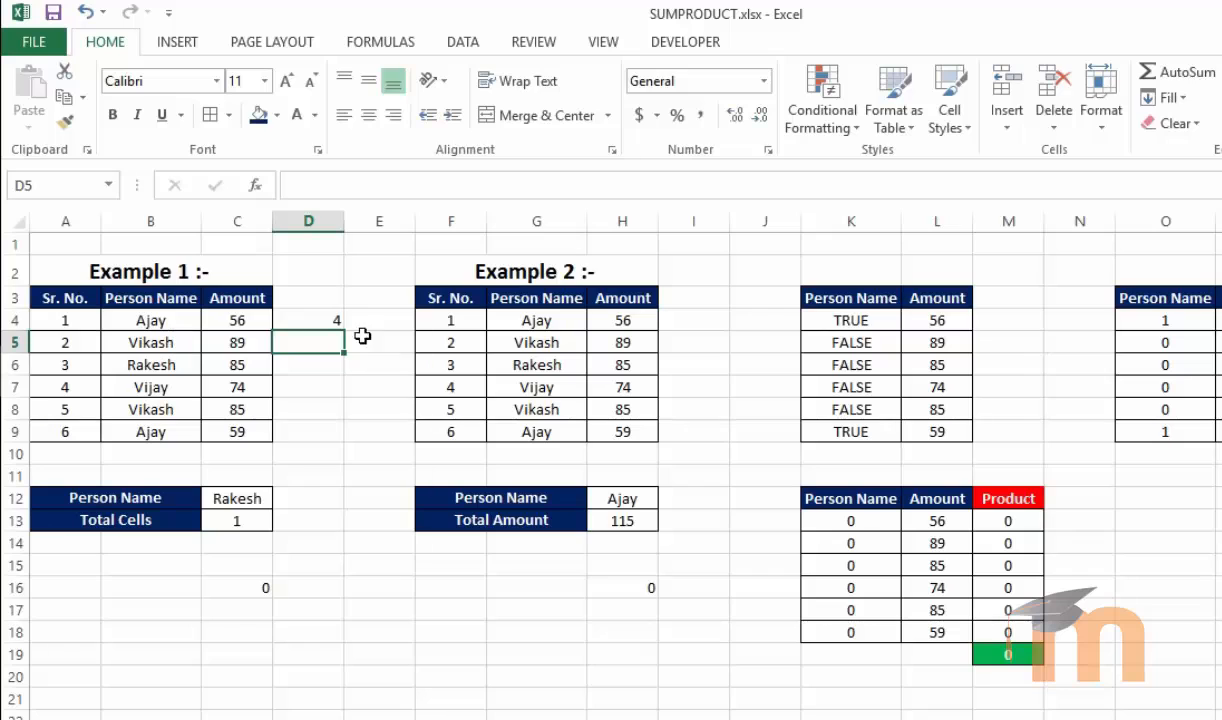
Fill the LEN formula down from D4 to D9
left_click(330, 320)
left_click_drag(342, 330, 339, 452)
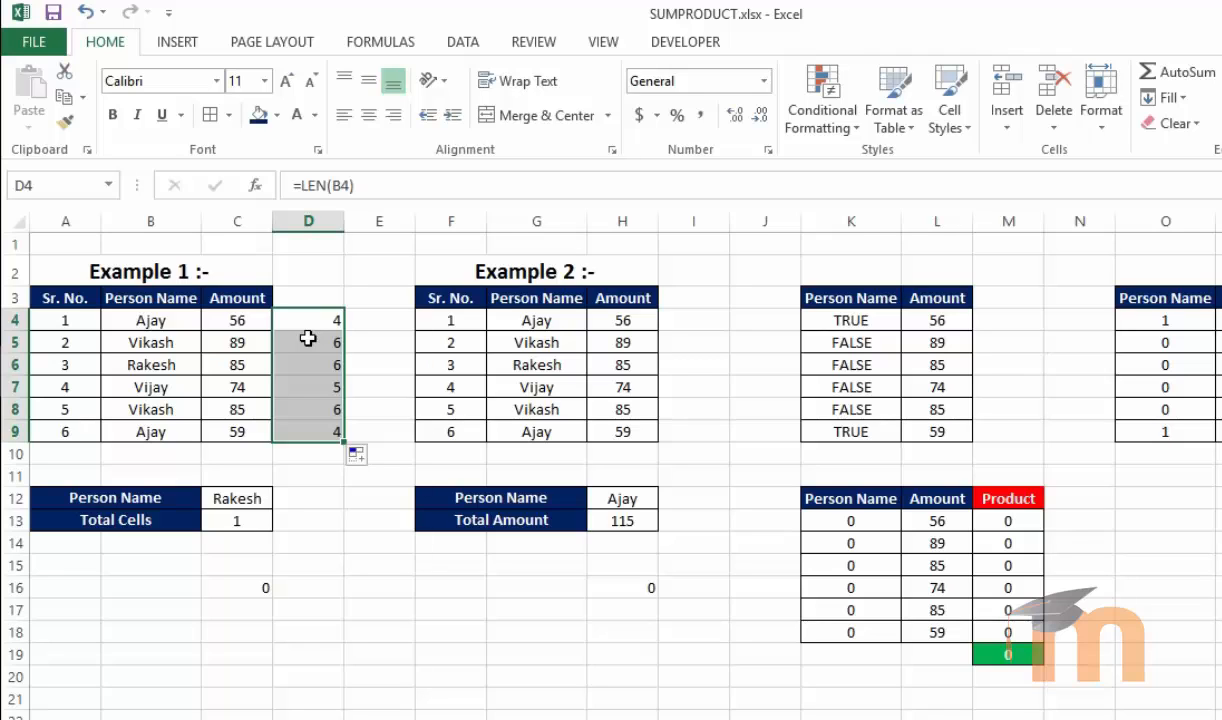
left_click(312, 453)
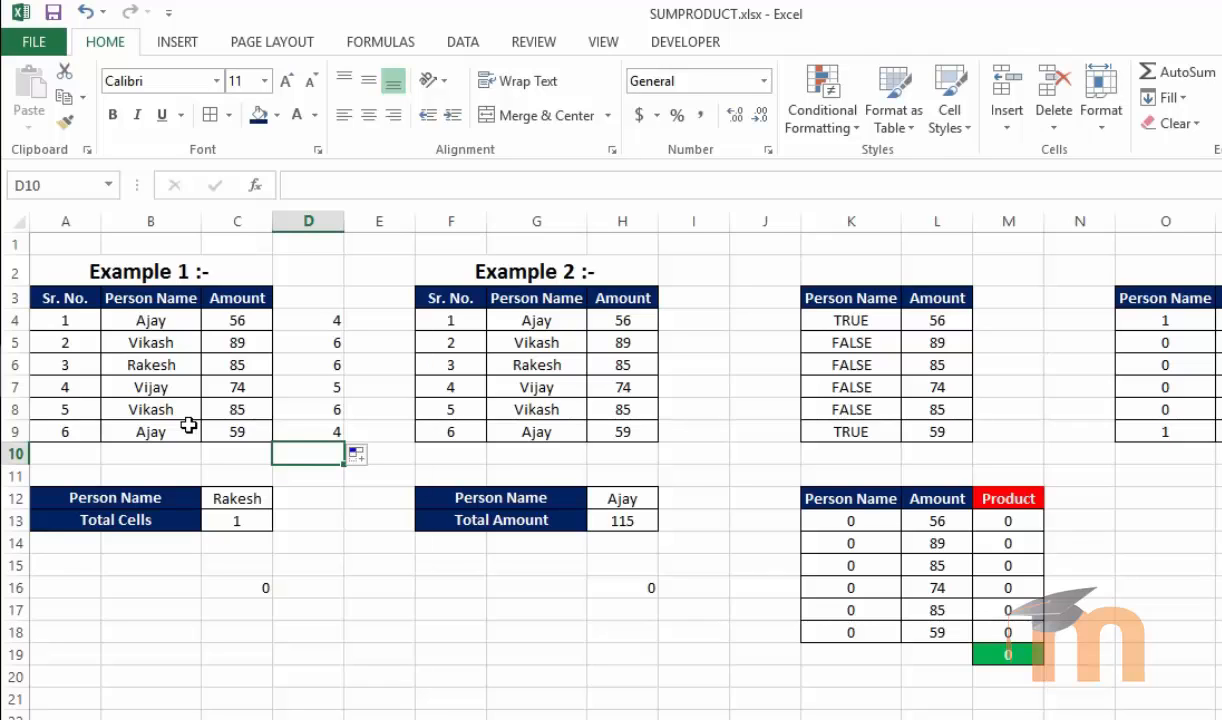
In D10, enter =SUM(D4:D9) to total the name lengths
type("=sum")
key("Tab")
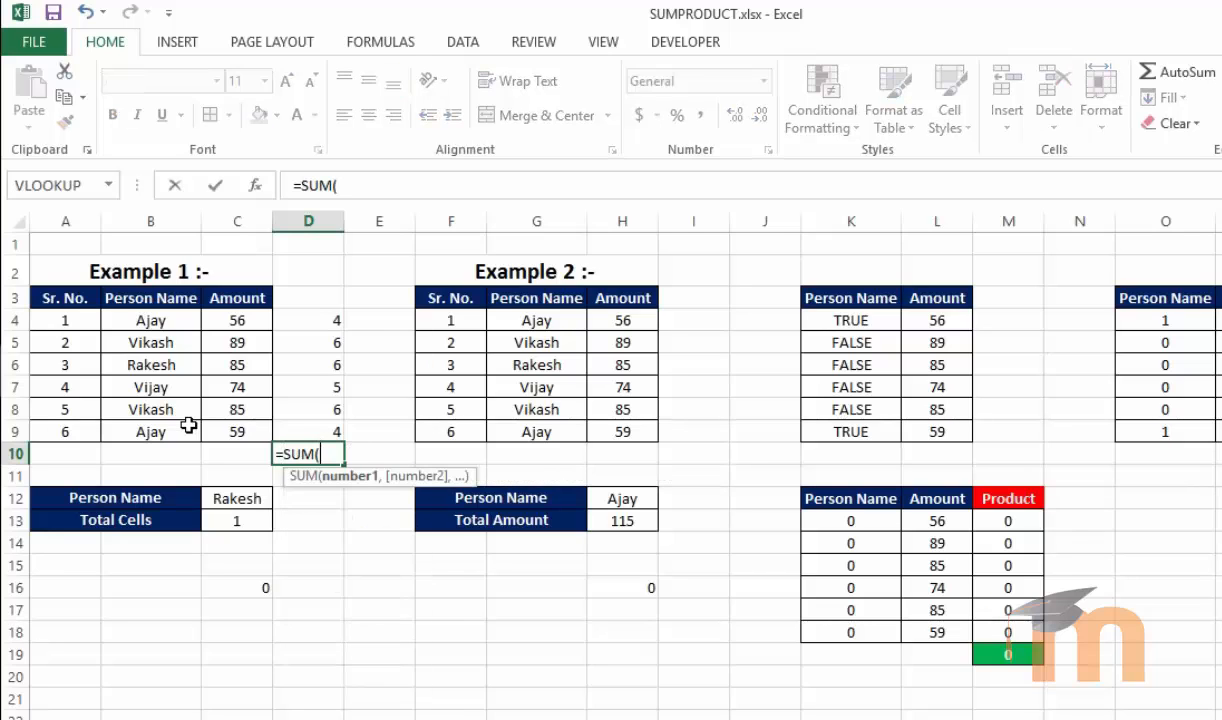
left_click_drag(310, 320, 321, 423)
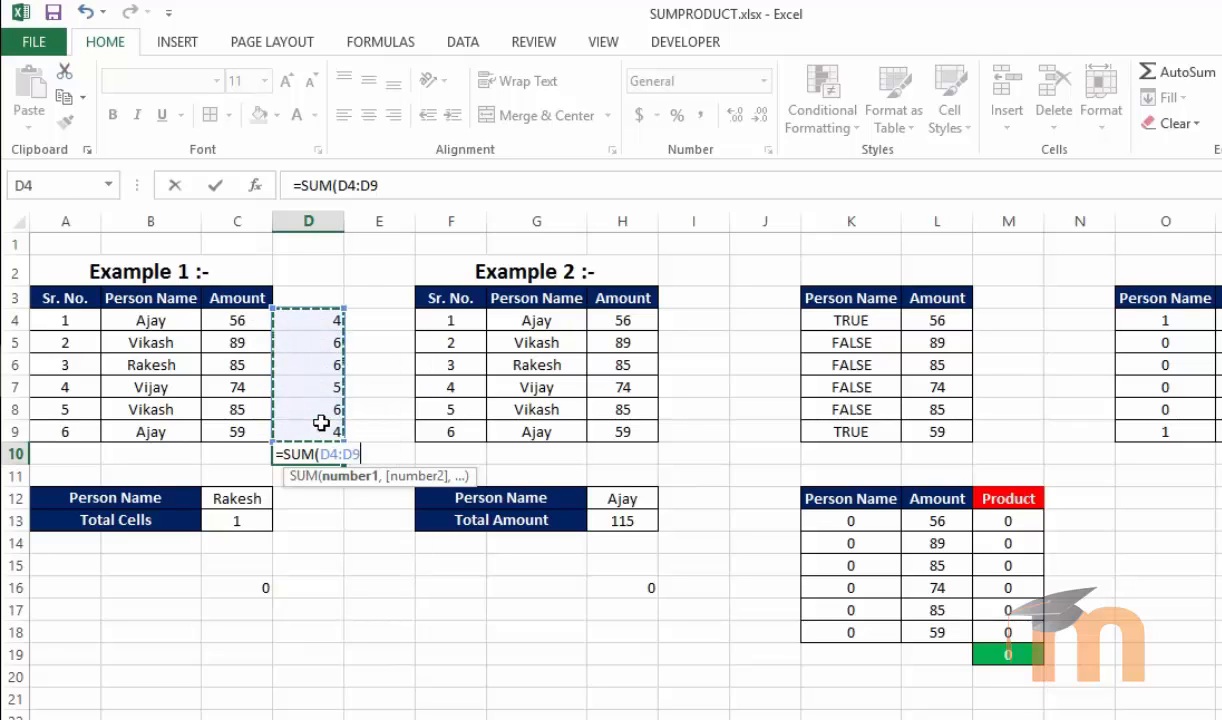
type(")")
key("Return")
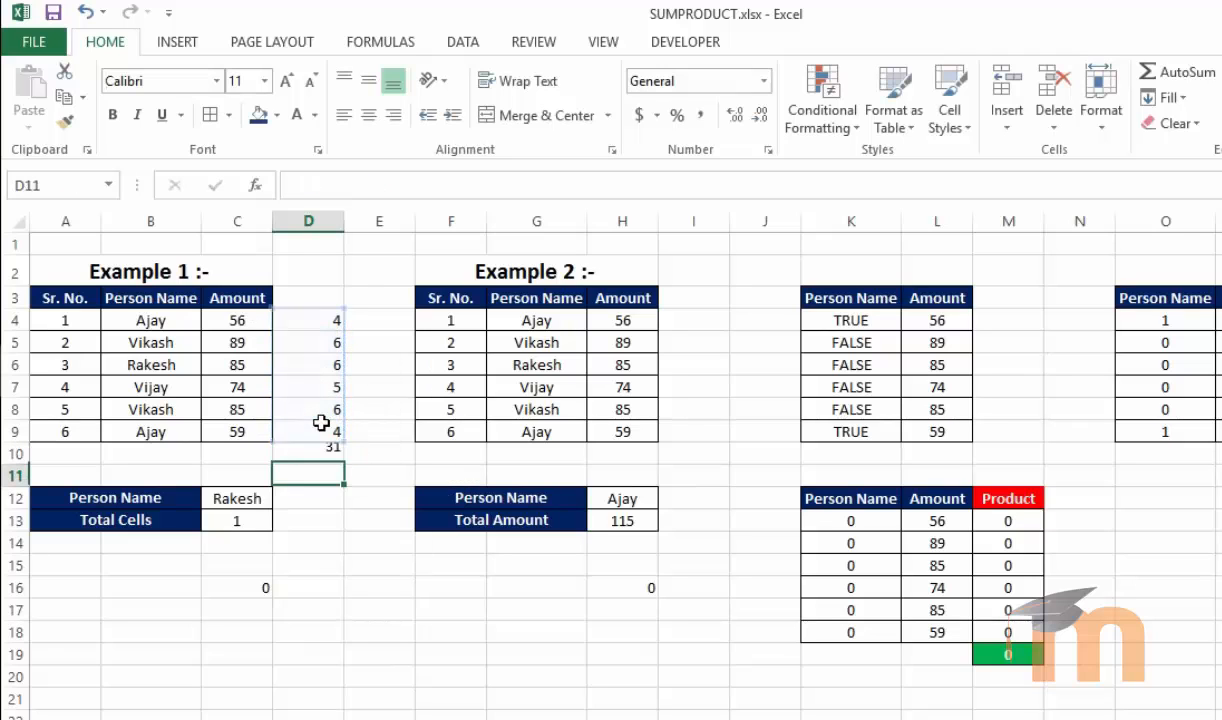
In E19, enter =SUMPRODUCT(LEN(B4:B9)) to total all name characters in one formula
left_click(395, 653)
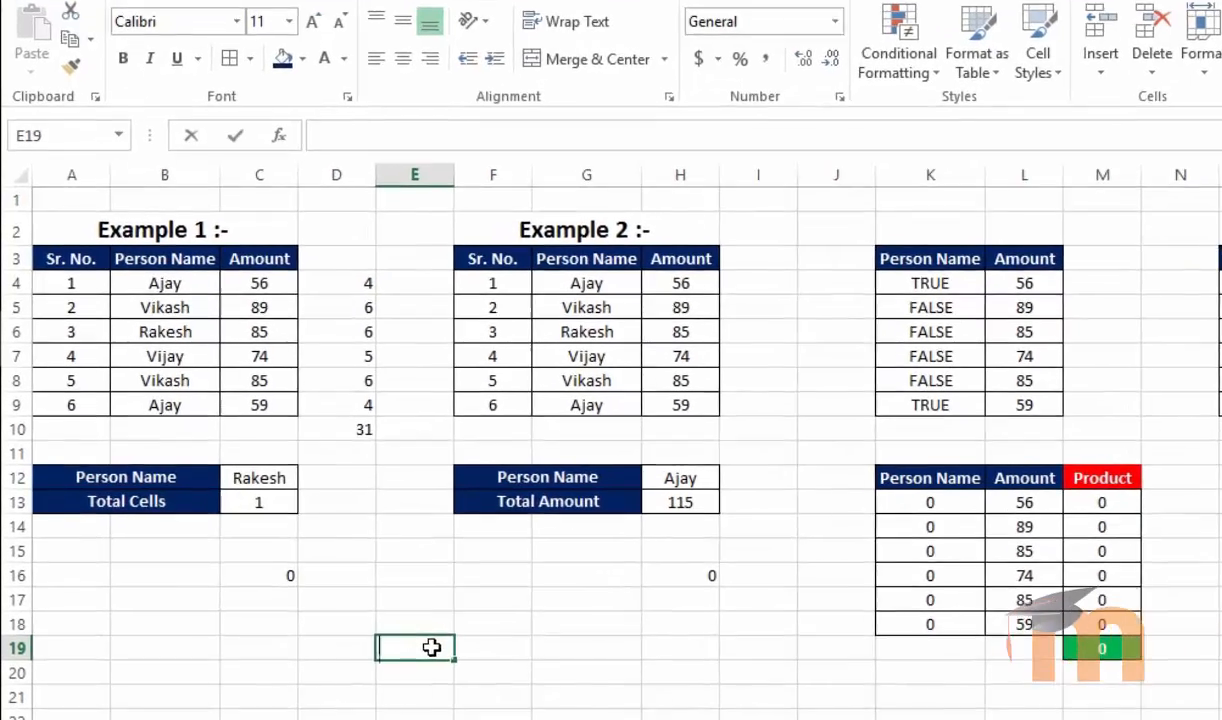
type("=sump")
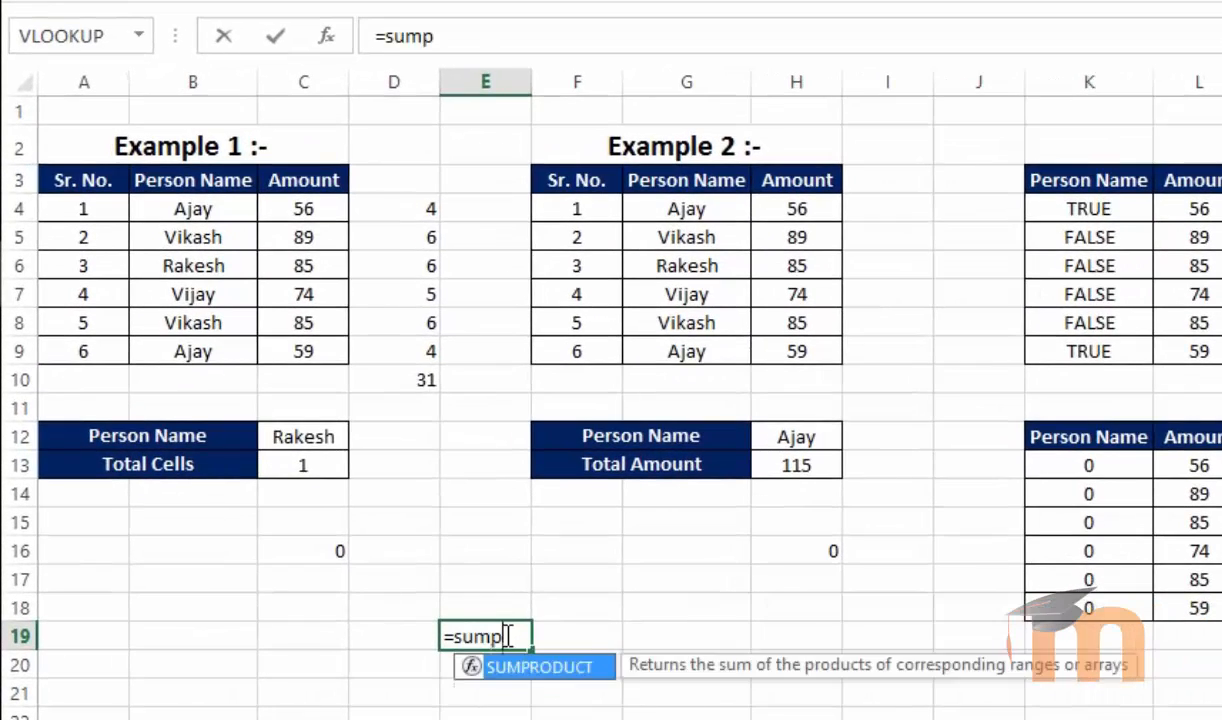
key("Tab")
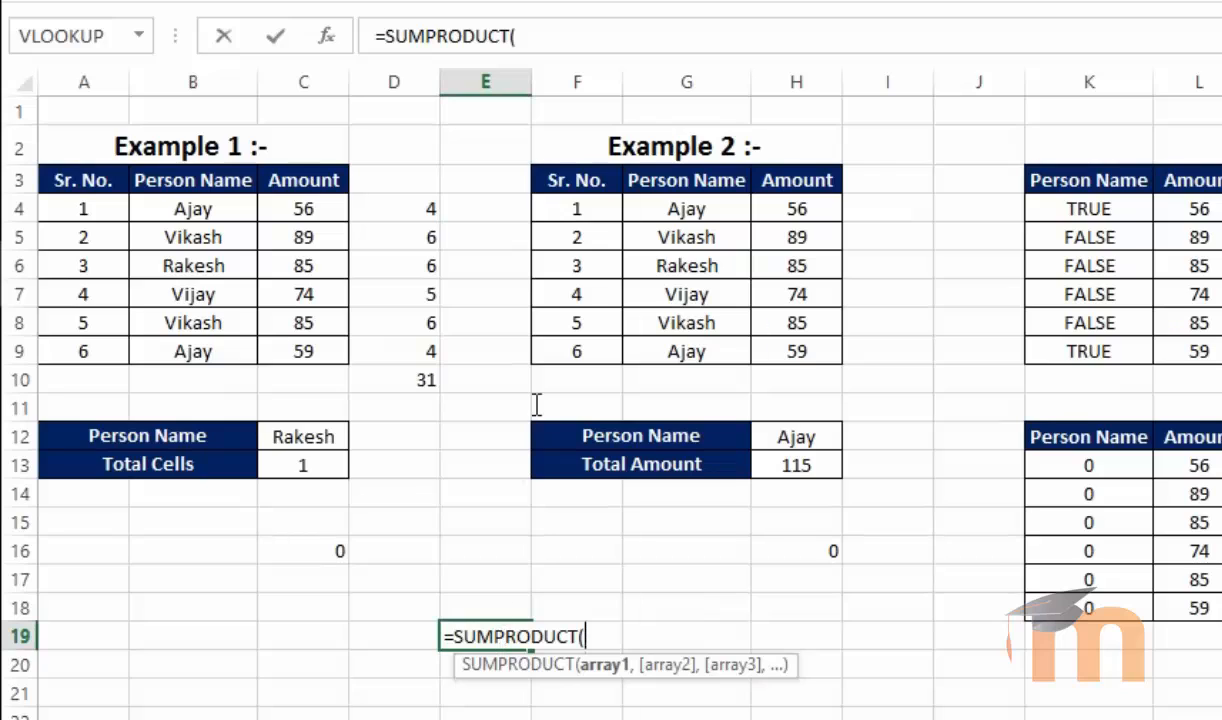
type("len")
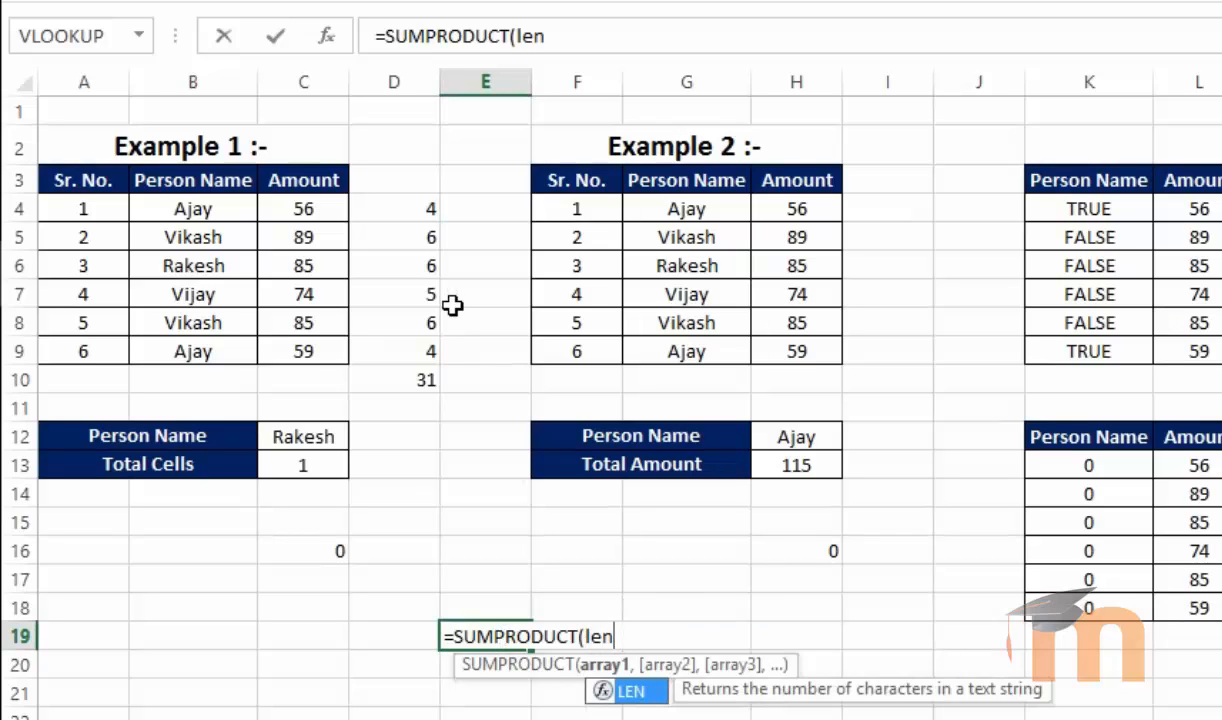
key("Tab")
left_click_drag(215, 209, 207, 349)
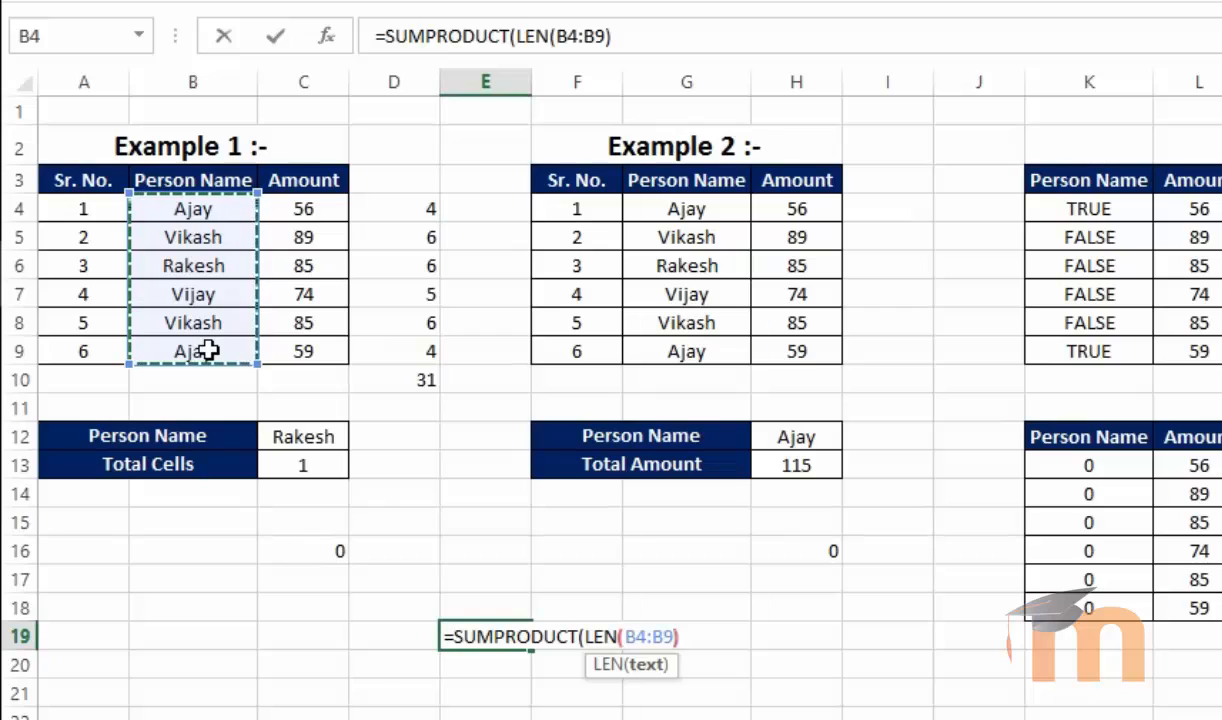
type("))")
key("Return")
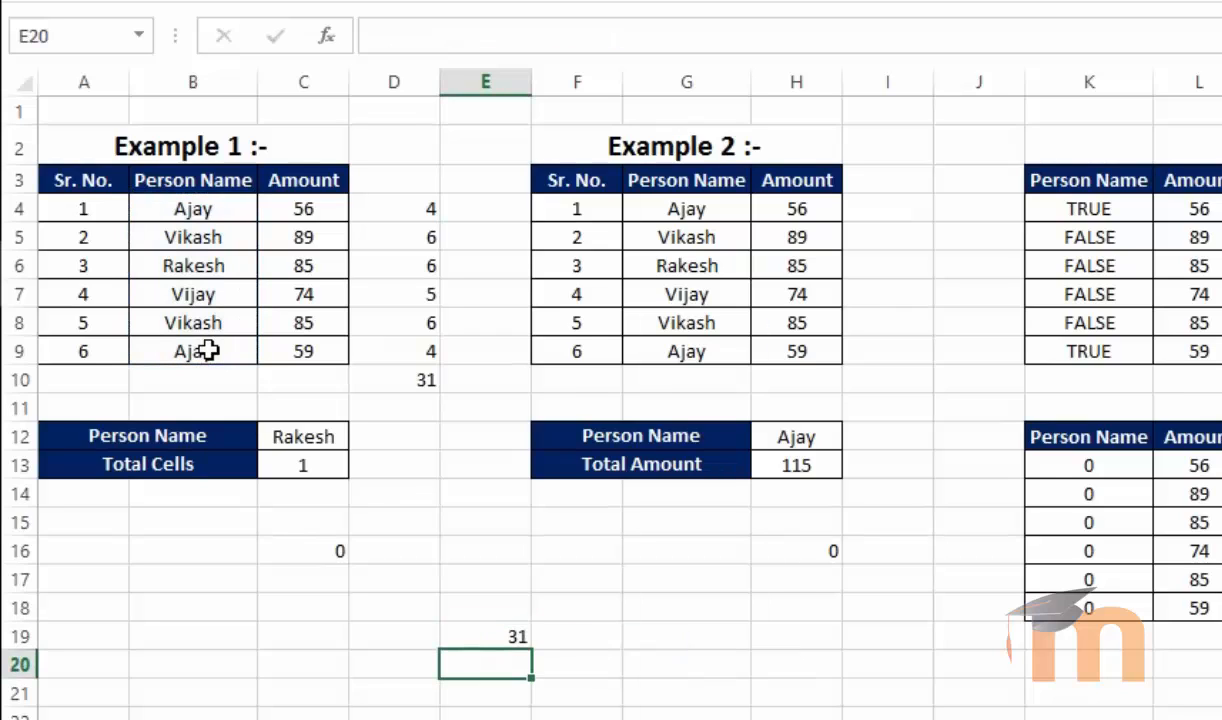
Review E19's formula and the TRUE/FALSE helper column in K4:K9
left_click(478, 634)
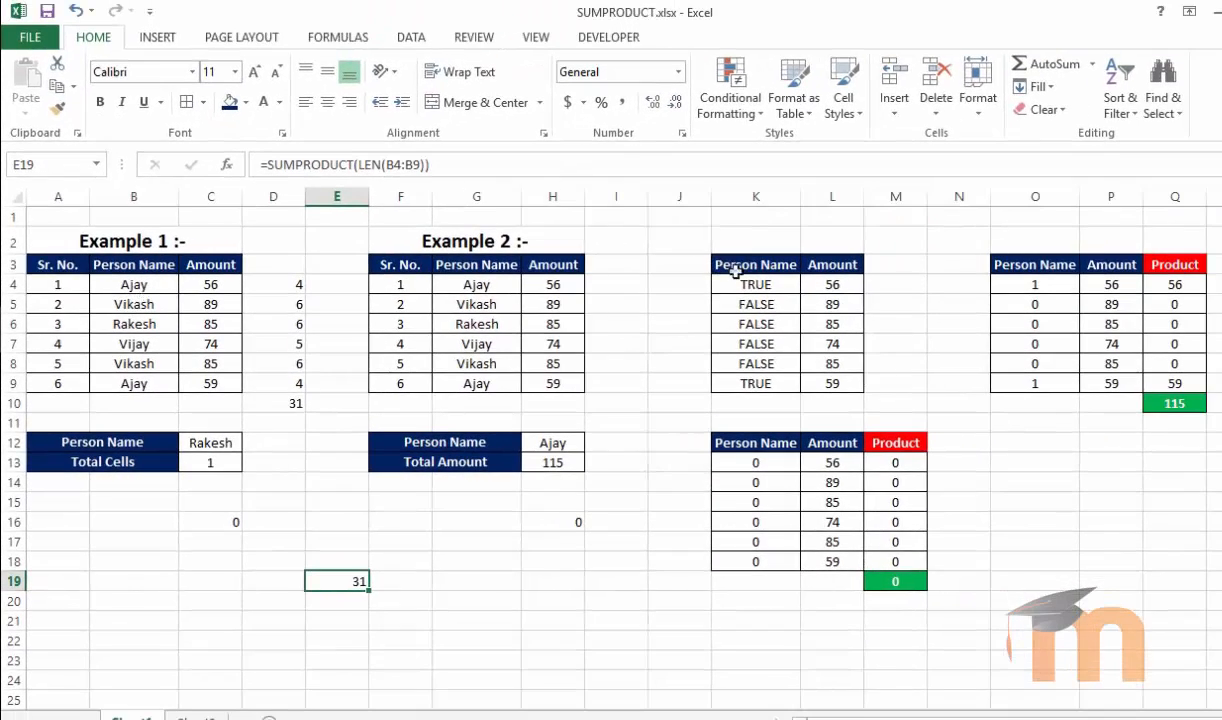
left_click_drag(740, 284, 736, 382)
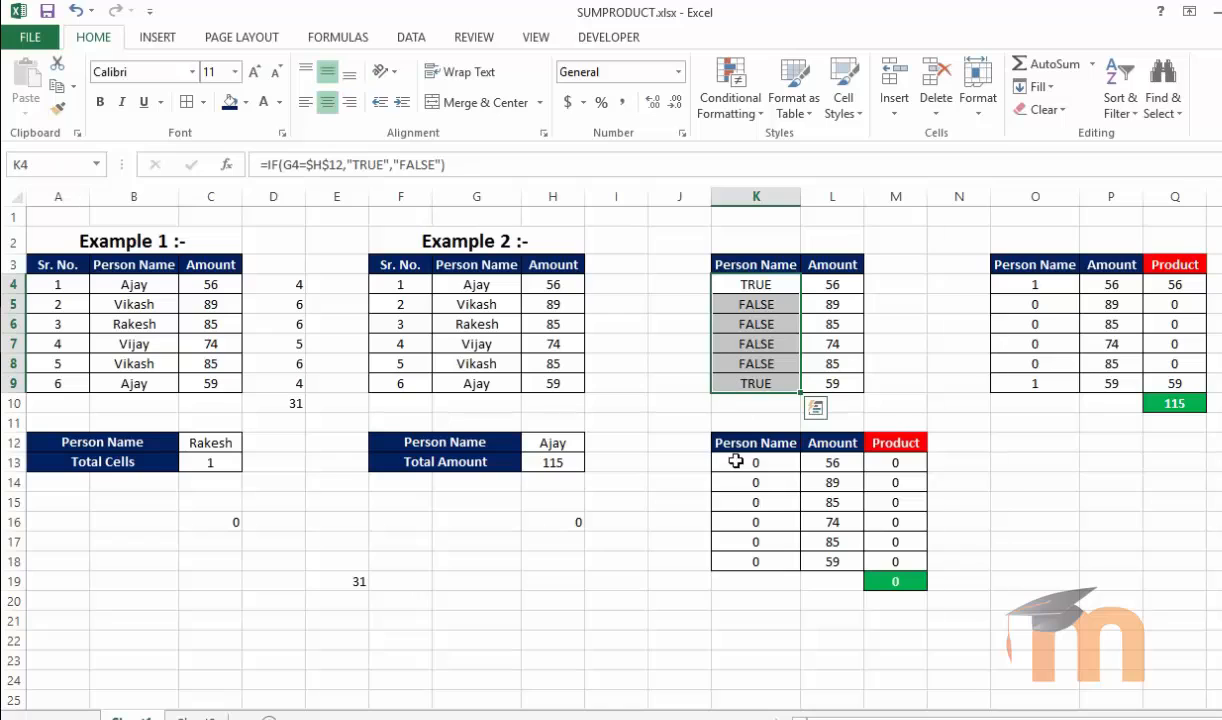
Select the helper column and the name and amount ranges of both examples to compare the array sizes
left_click_drag(737, 462, 742, 580)
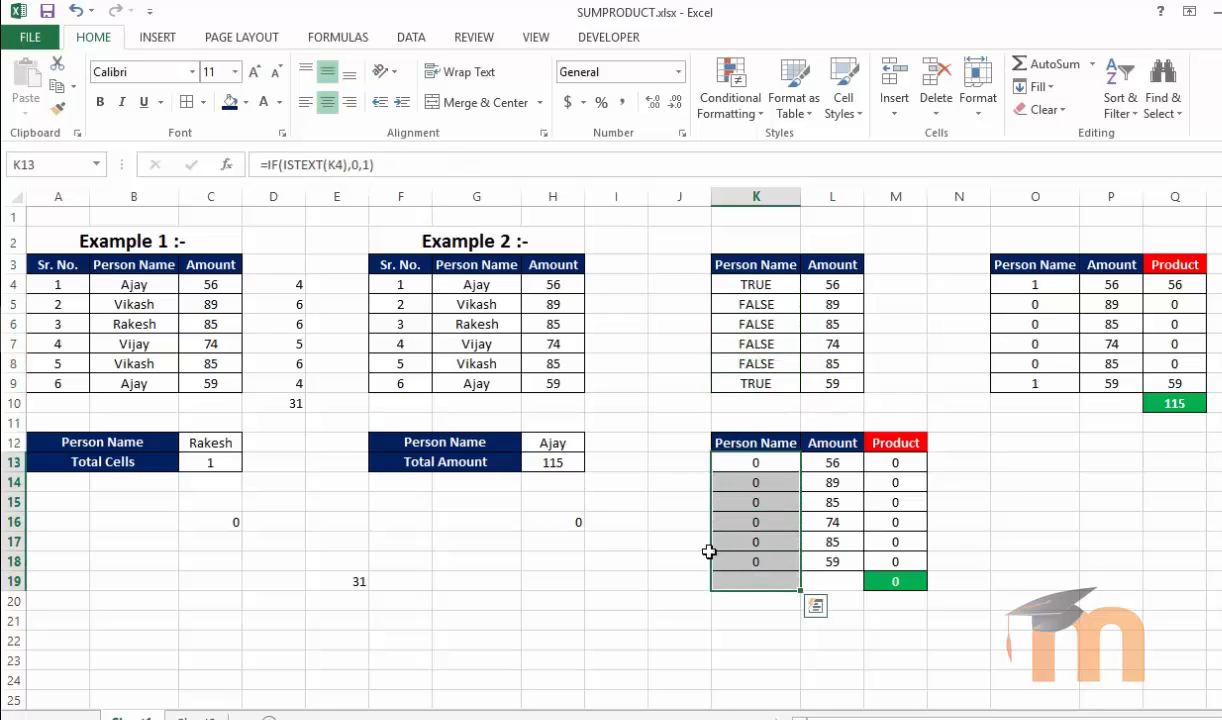
left_click(354, 587)
left_click(469, 601)
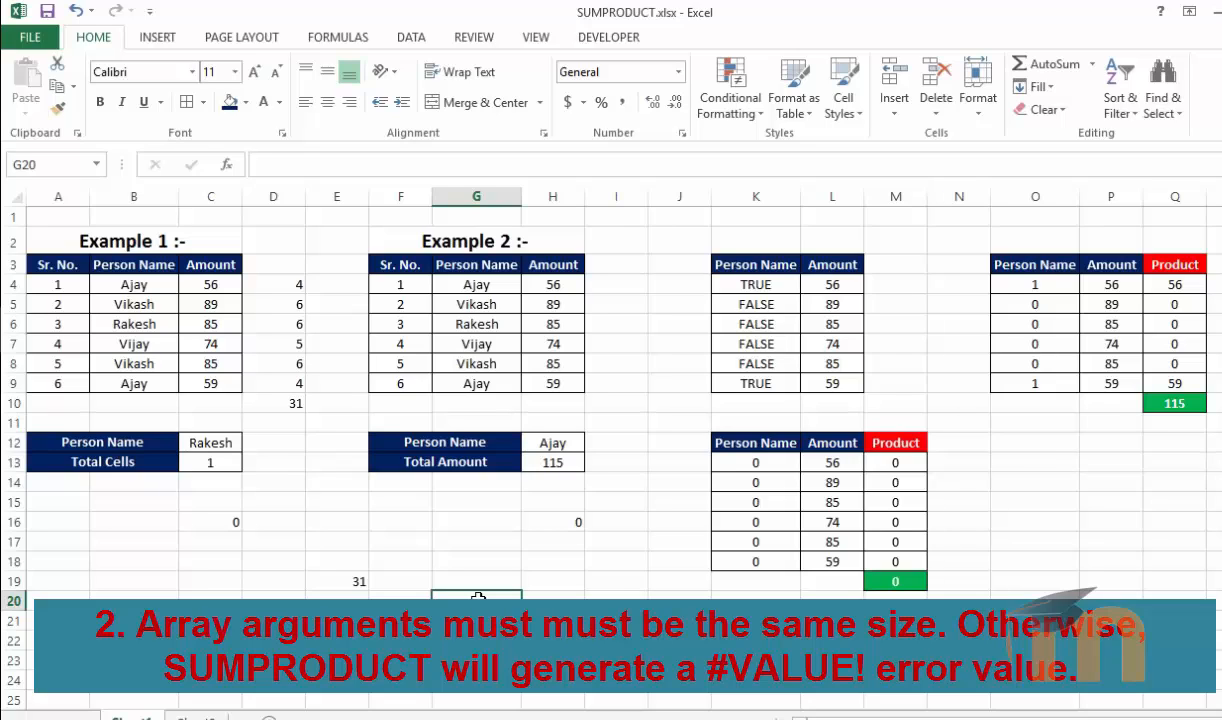
left_click_drag(146, 283, 150, 385)
left_click_drag(477, 284, 474, 383)
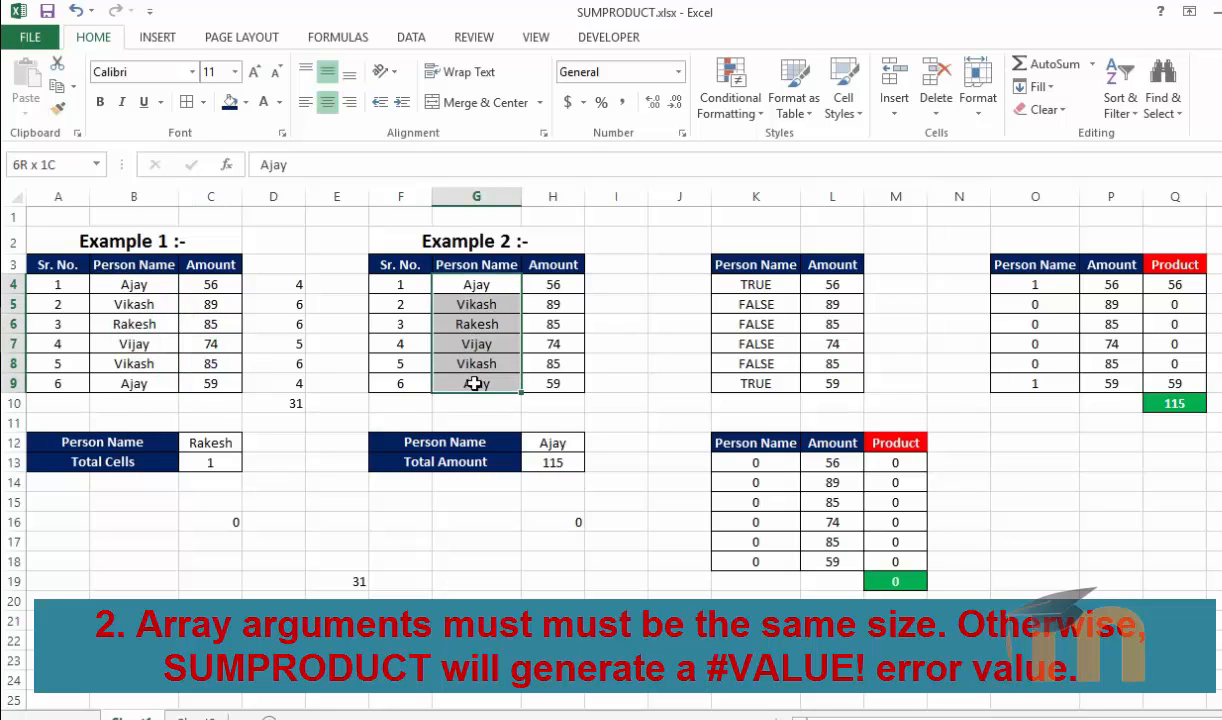
left_click_drag(515, 284, 550, 383)
Inspect the SUMPRODUCT formulas in H13, H16 and E19, opening H13's formula to show its range references
left_click(557, 467)
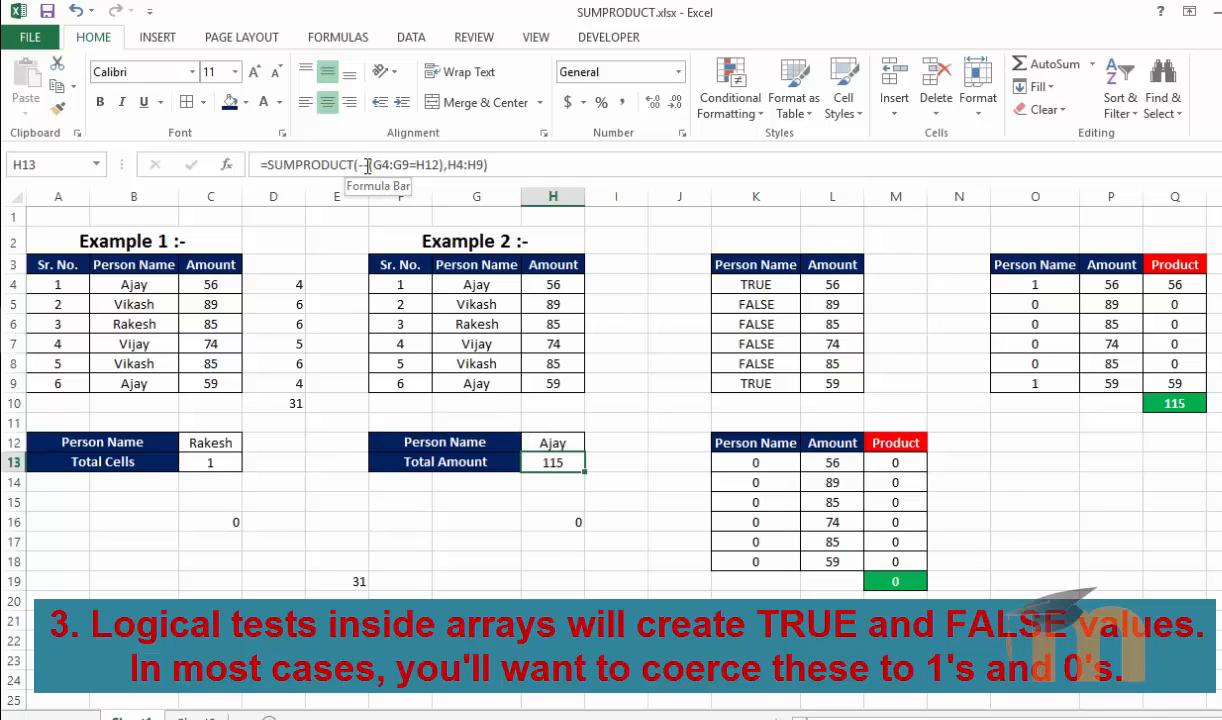
double_click(557, 461)
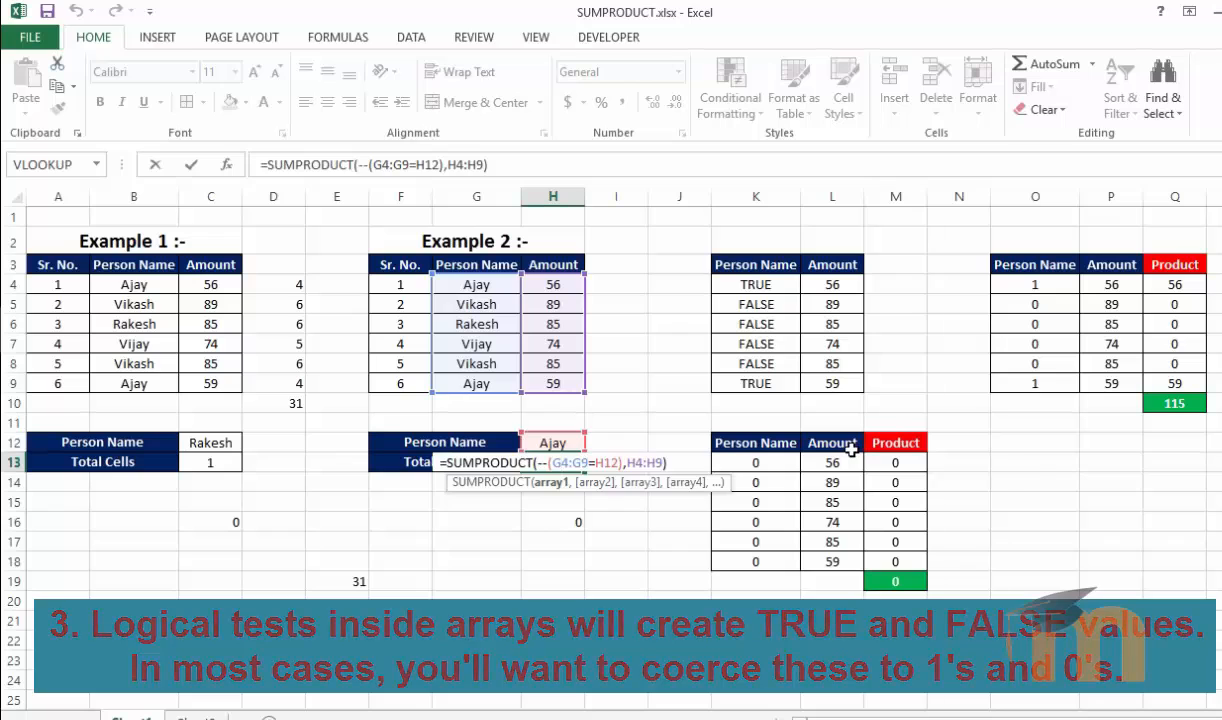
key("Return")
left_click(577, 525)
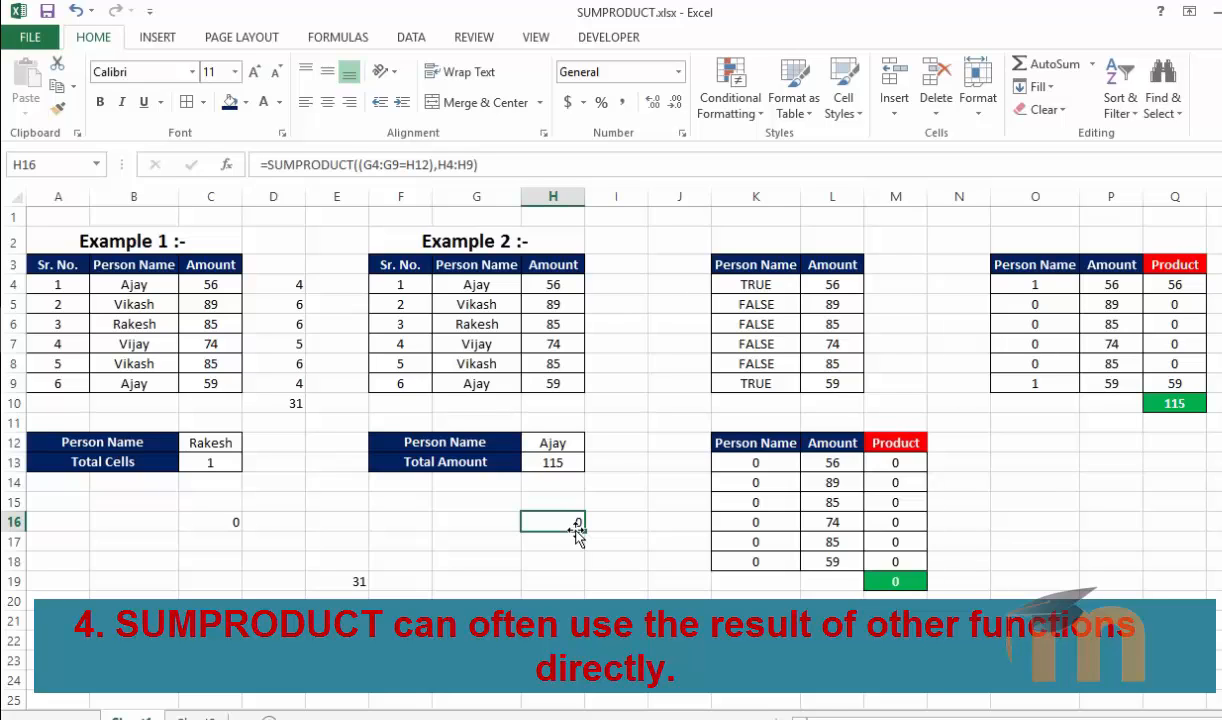
left_click(348, 583)
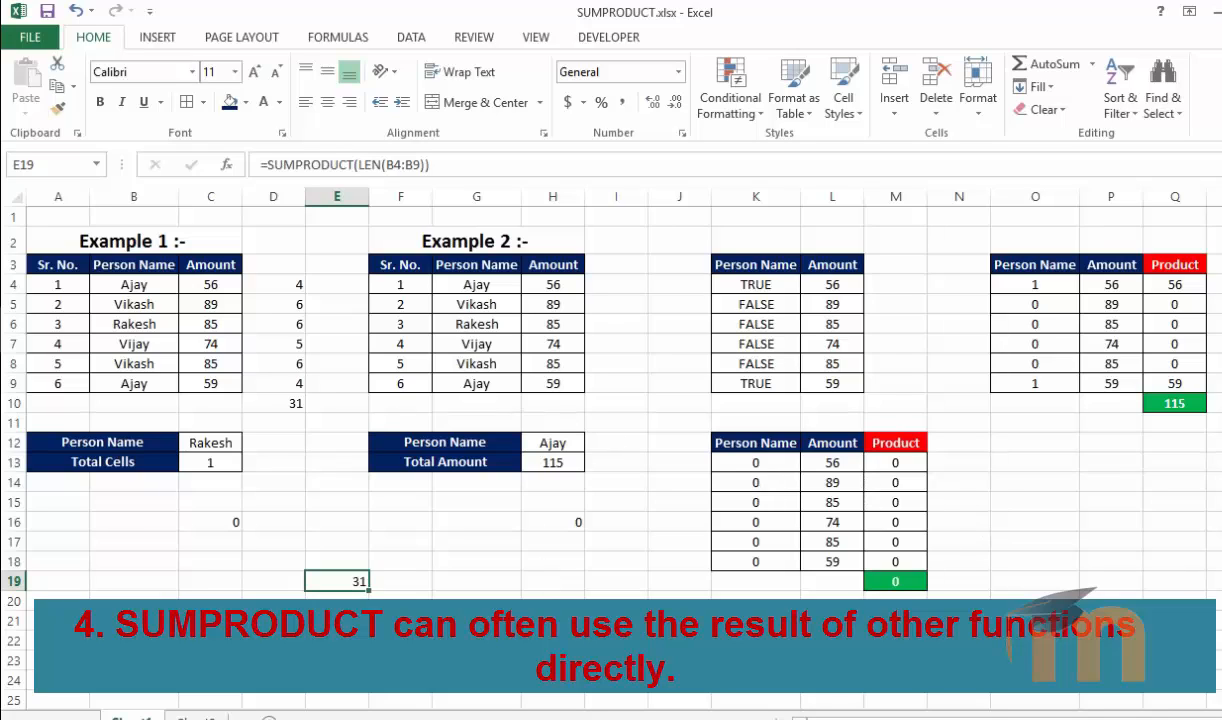
Select the LEN results in D4:D9 and compare them with the single formula in E19
left_click_drag(268, 284, 273, 376)
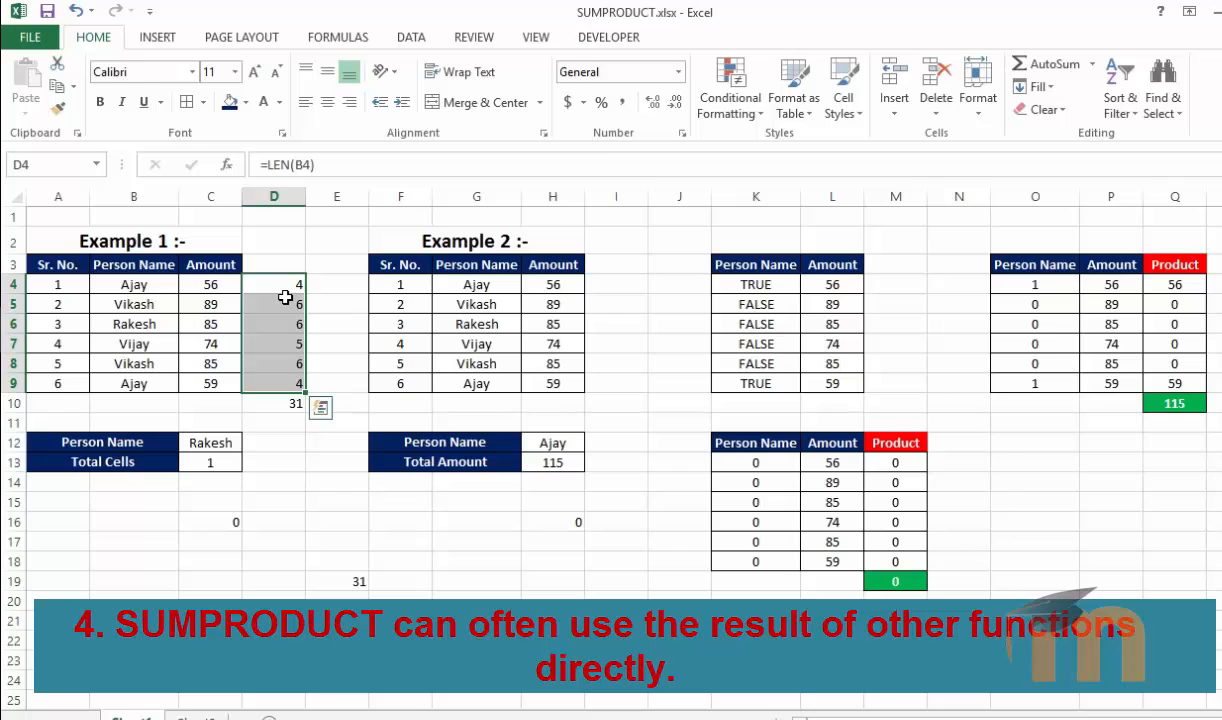
left_click_drag(281, 283, 282, 390)
left_click(347, 577)
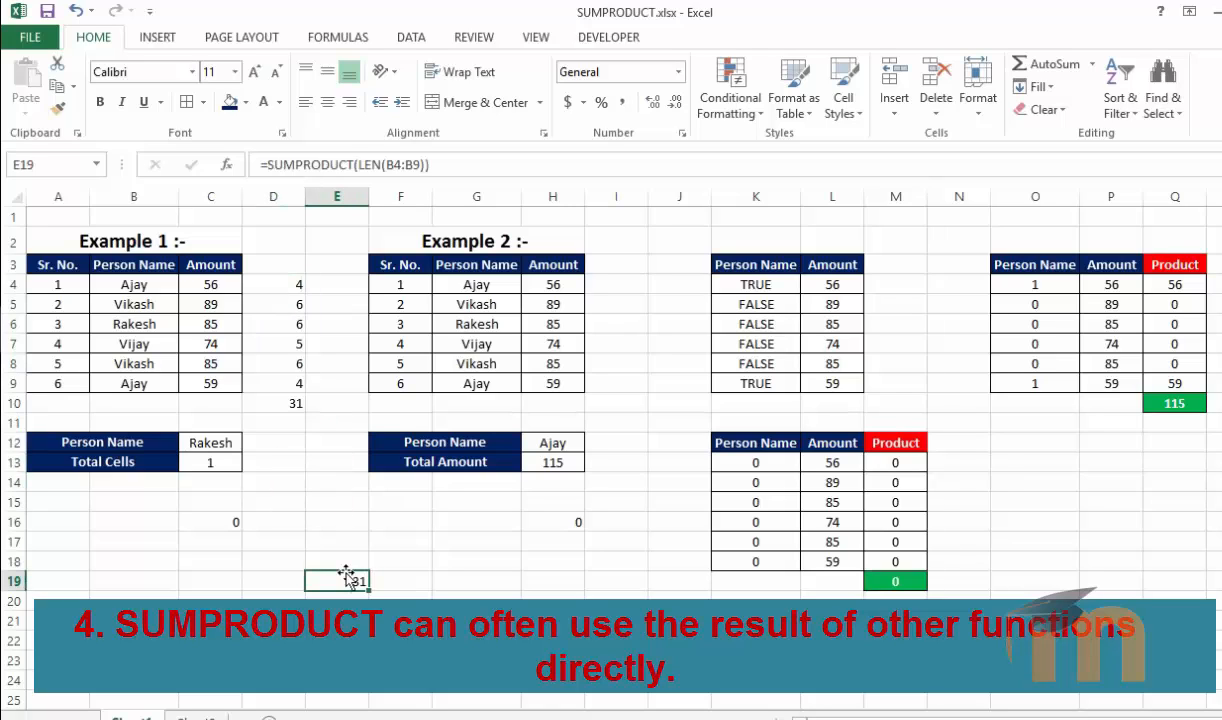